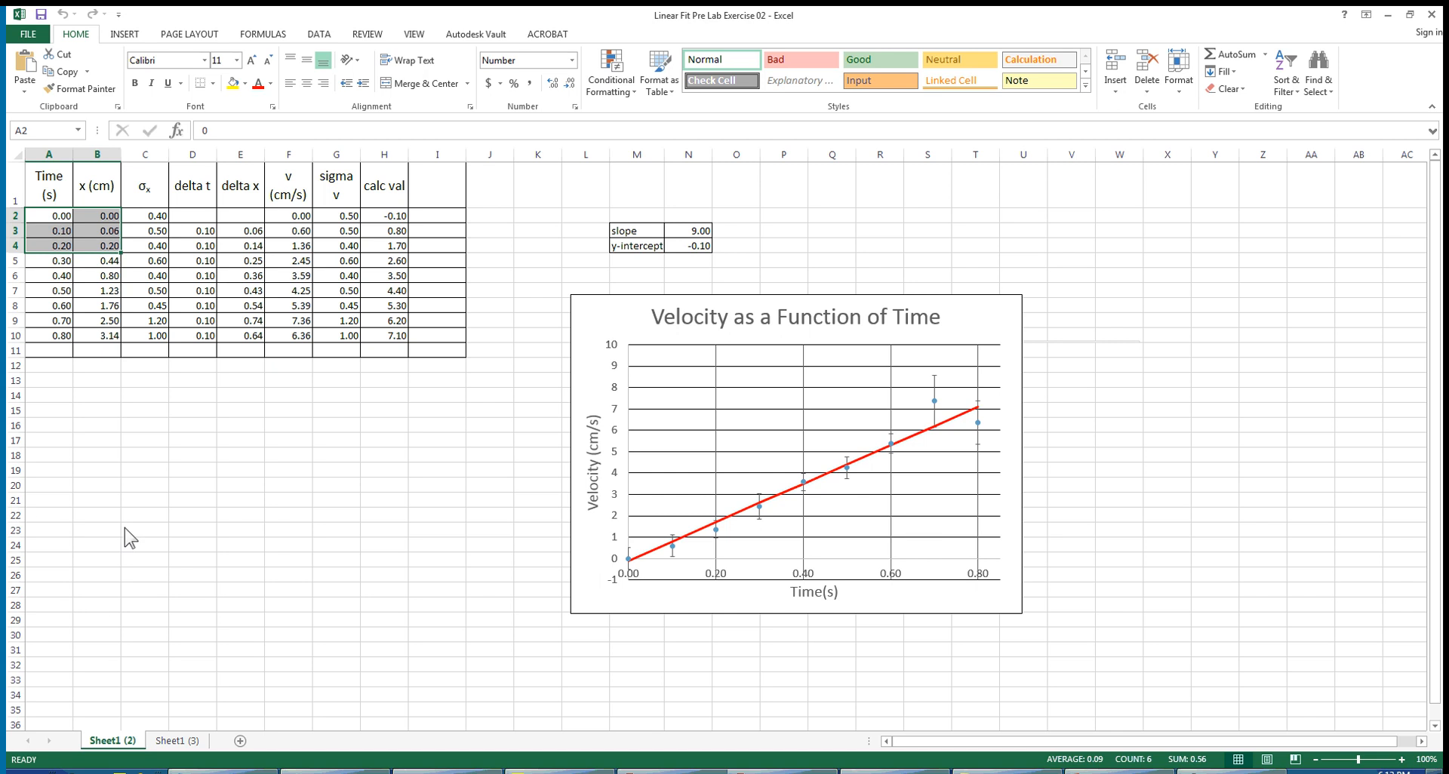
# Duplicate the Sheet1 (2) worksheet within the same workbook and place the copy directly before Sheet1 (3).
pyautogui.click(144, 545)
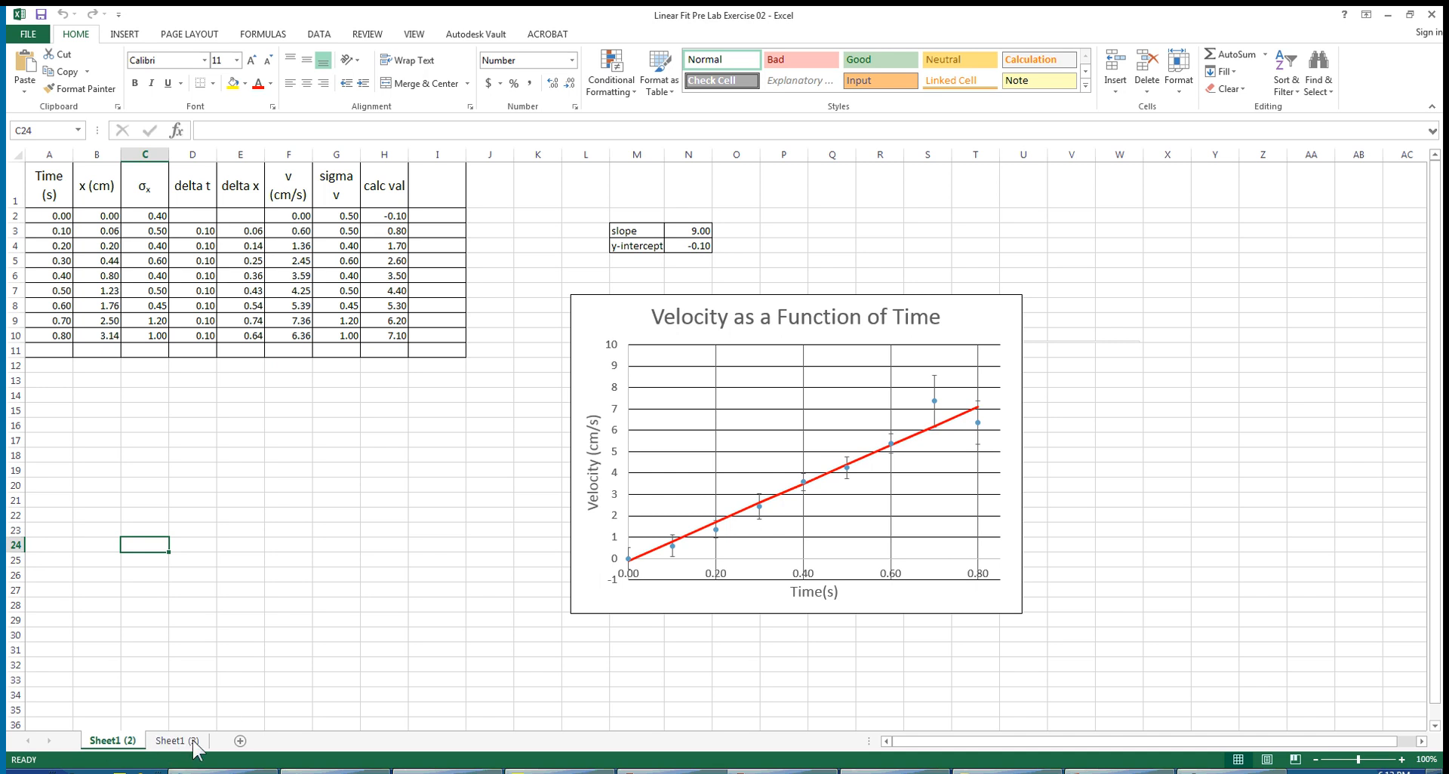
pyautogui.rightClick(115, 747)
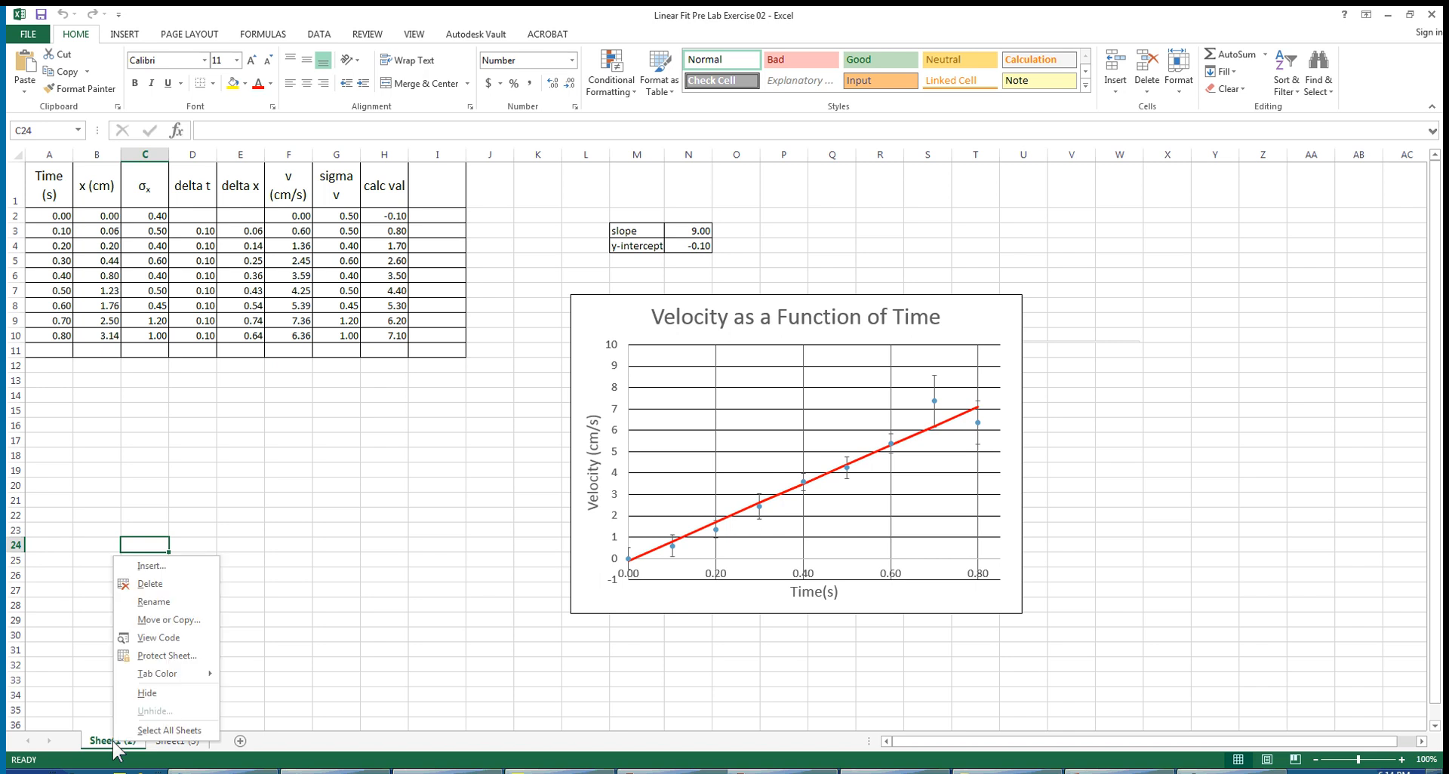
pyautogui.click(169, 621)
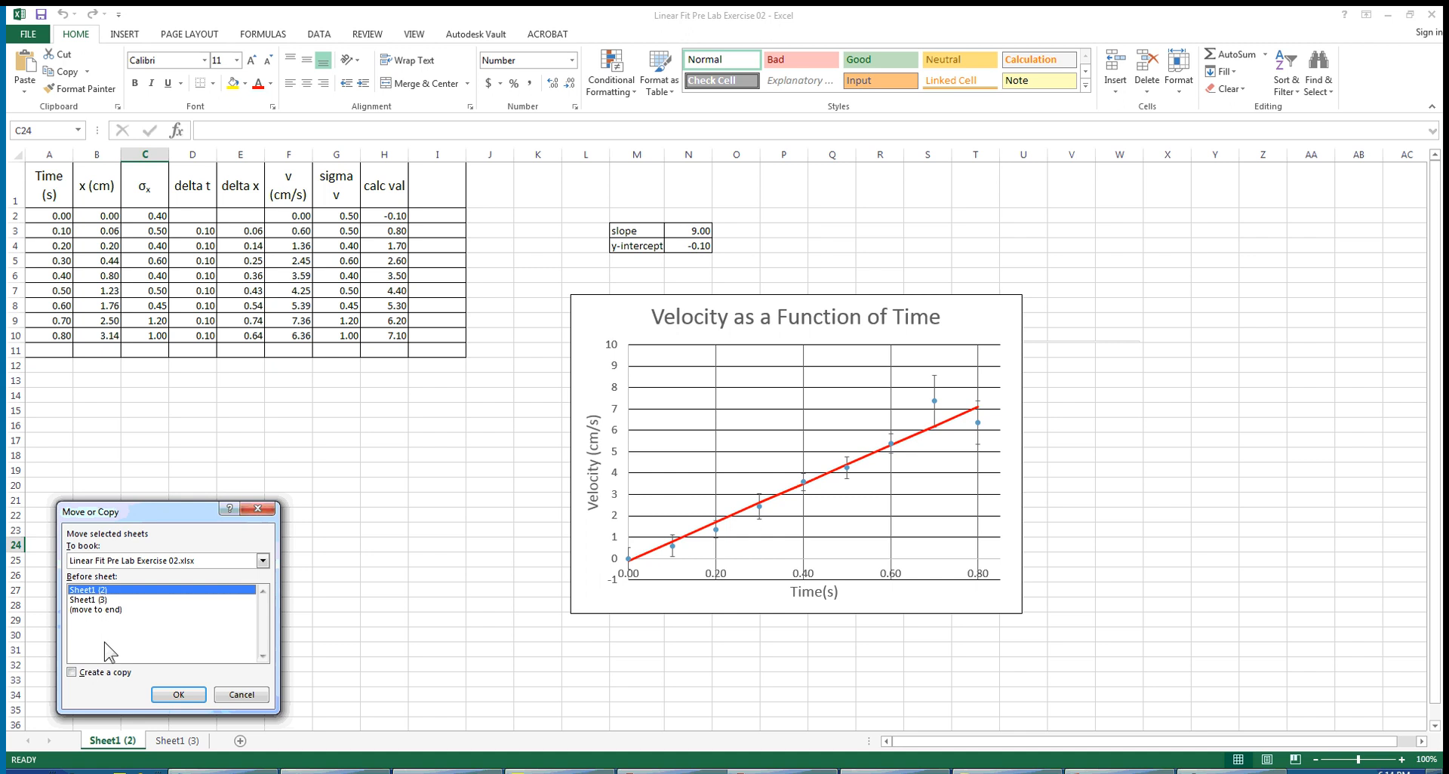
pyautogui.click(74, 673)
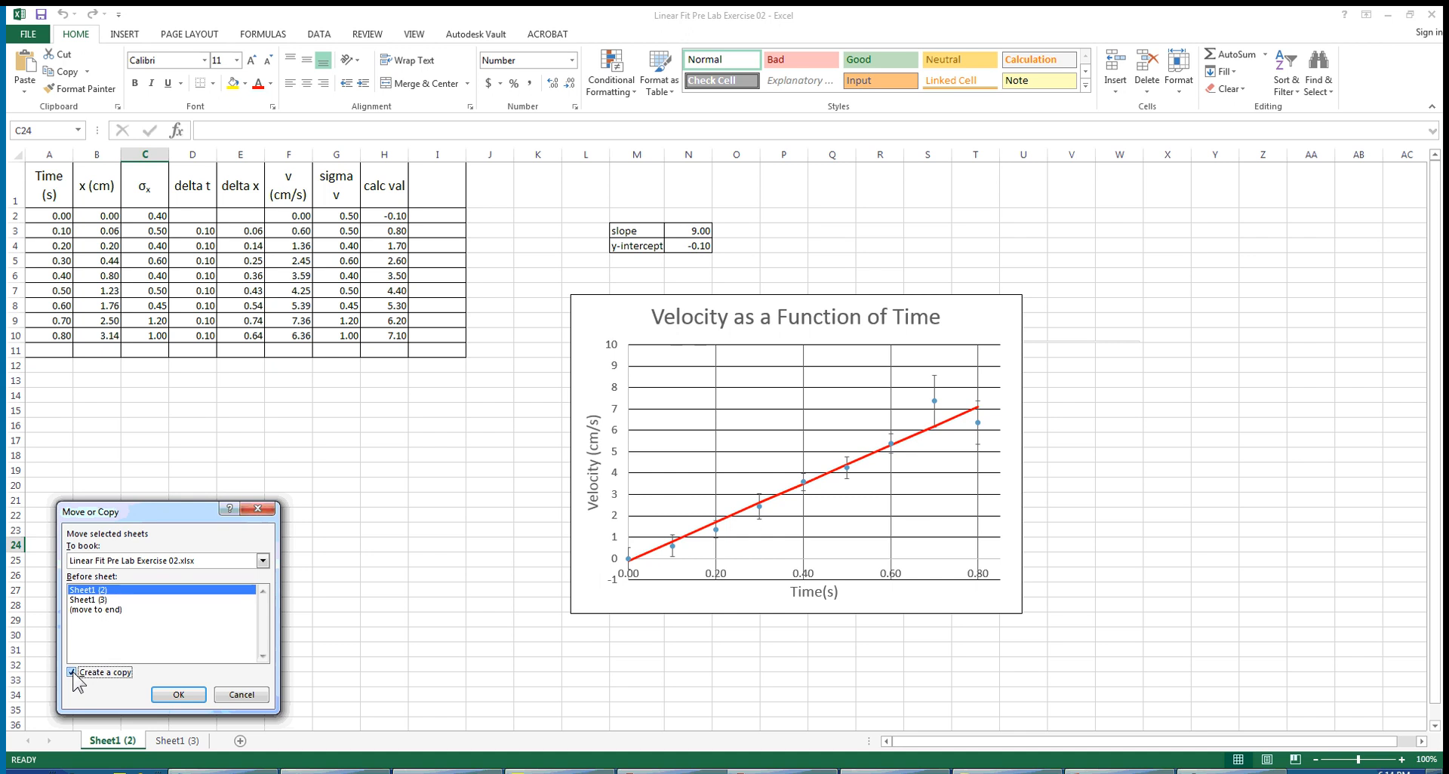
pyautogui.click(91, 609)
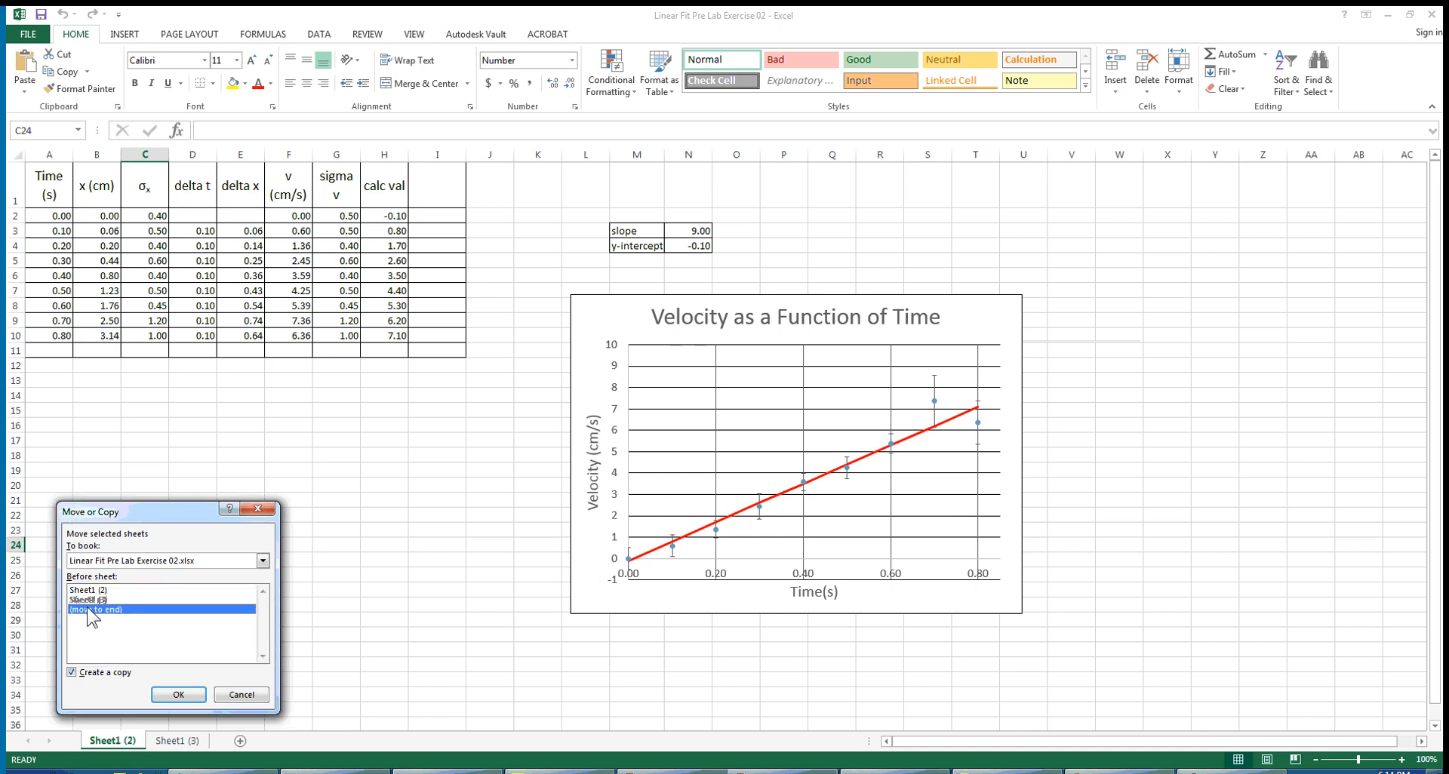
pyautogui.click(179, 695)
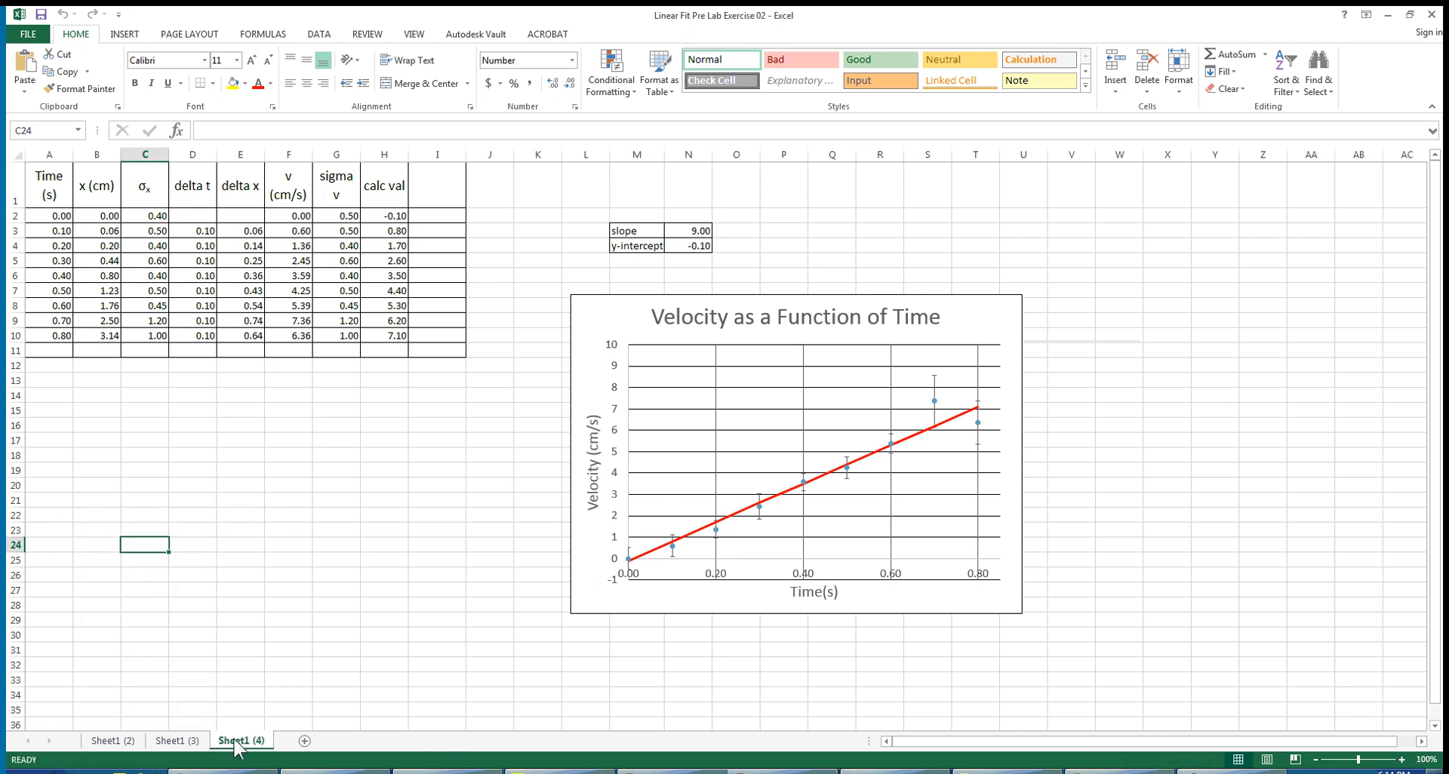
pyautogui.moveTo(238, 747); pyautogui.dragTo(187, 750)
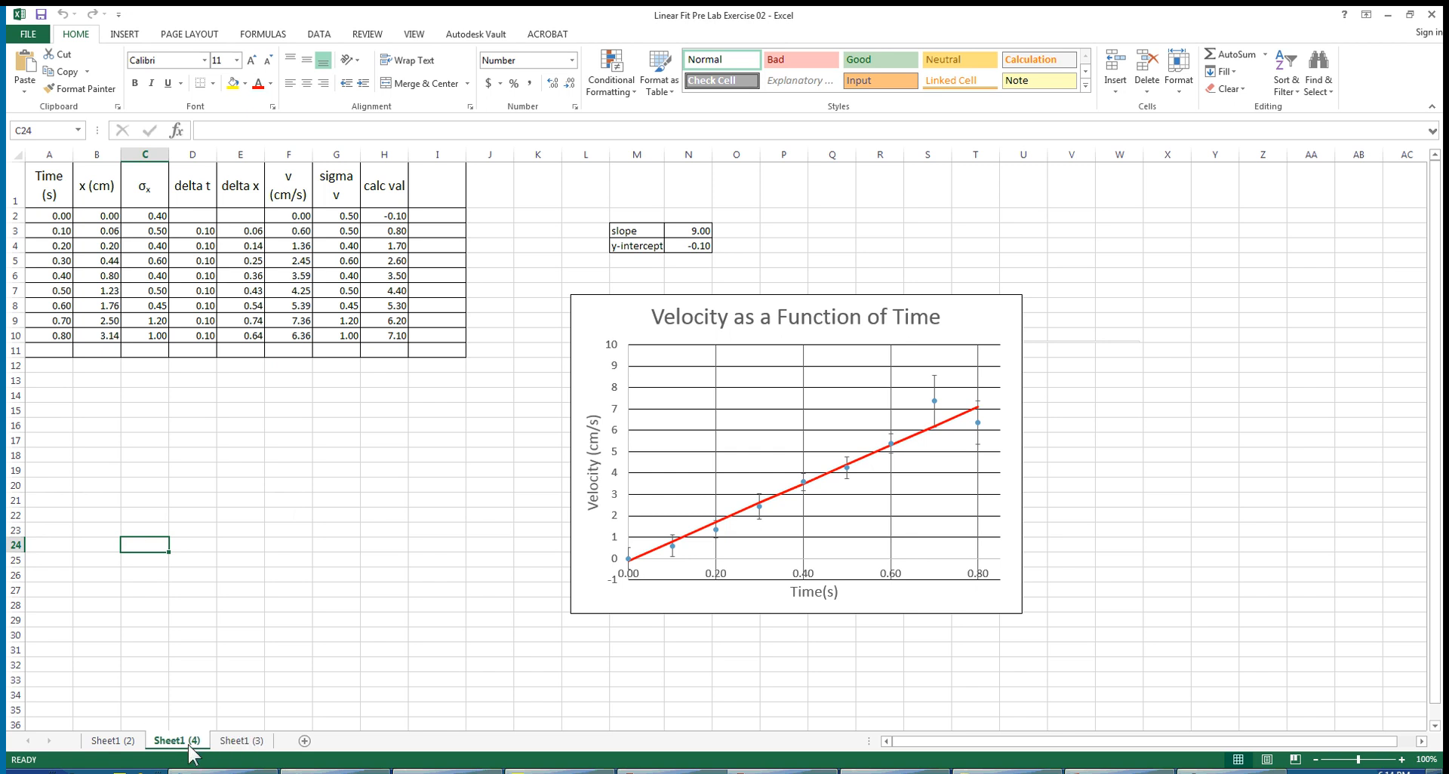
# Clear the existing time, position and uncertainty data in A2:C10 on Sheet1 (2).
pyautogui.click(117, 742)
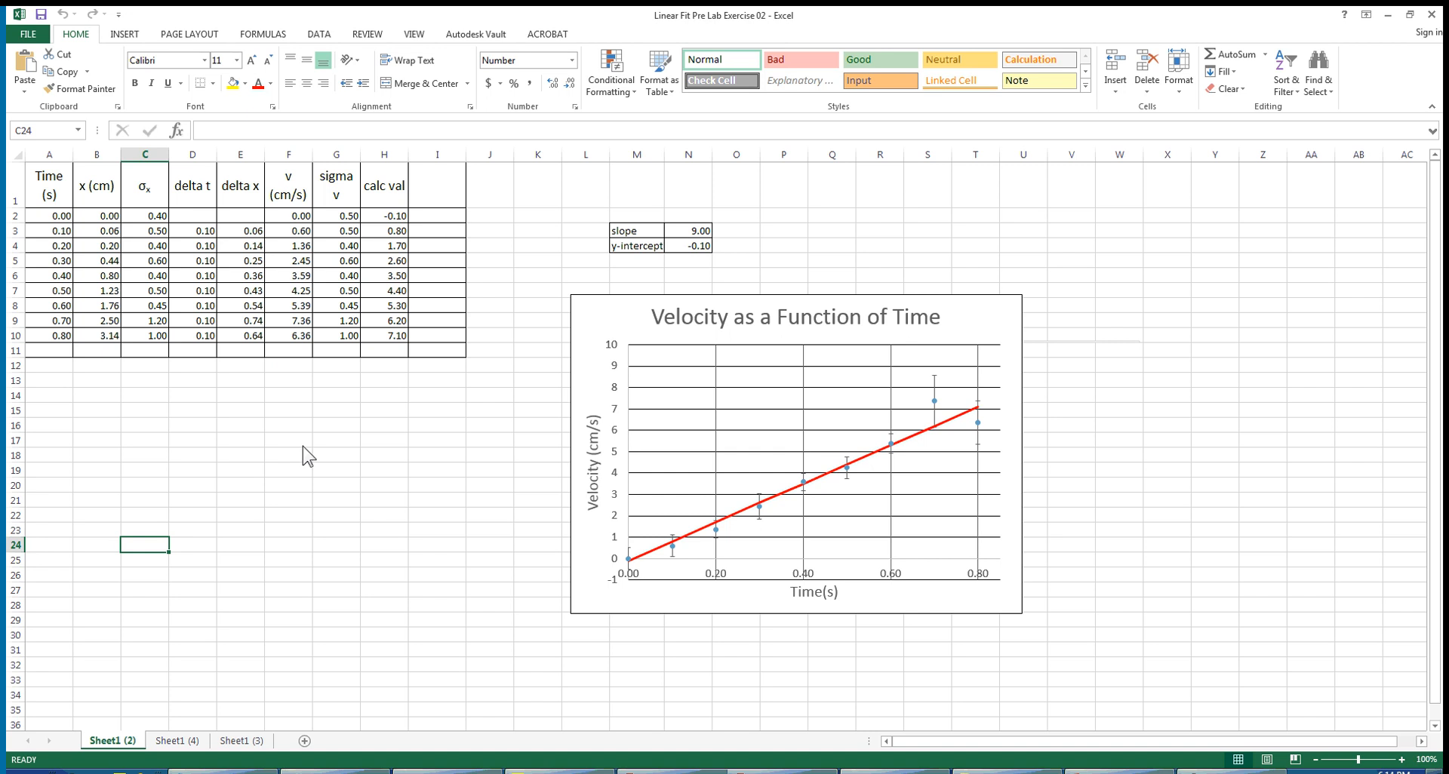
pyautogui.click(65, 219)
pyautogui.moveTo(64, 216); pyautogui.dragTo(149, 344)
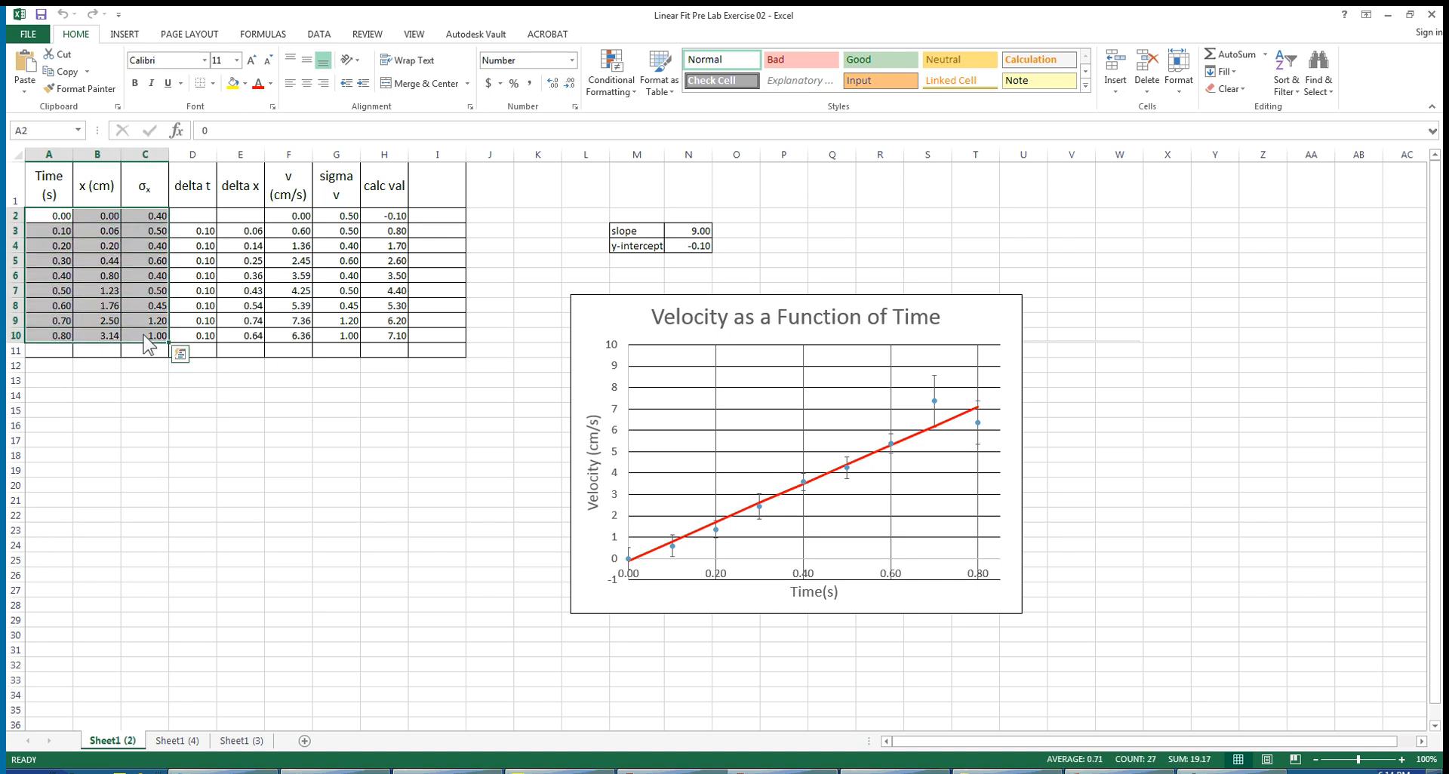
pyautogui.rightClick(143, 249)
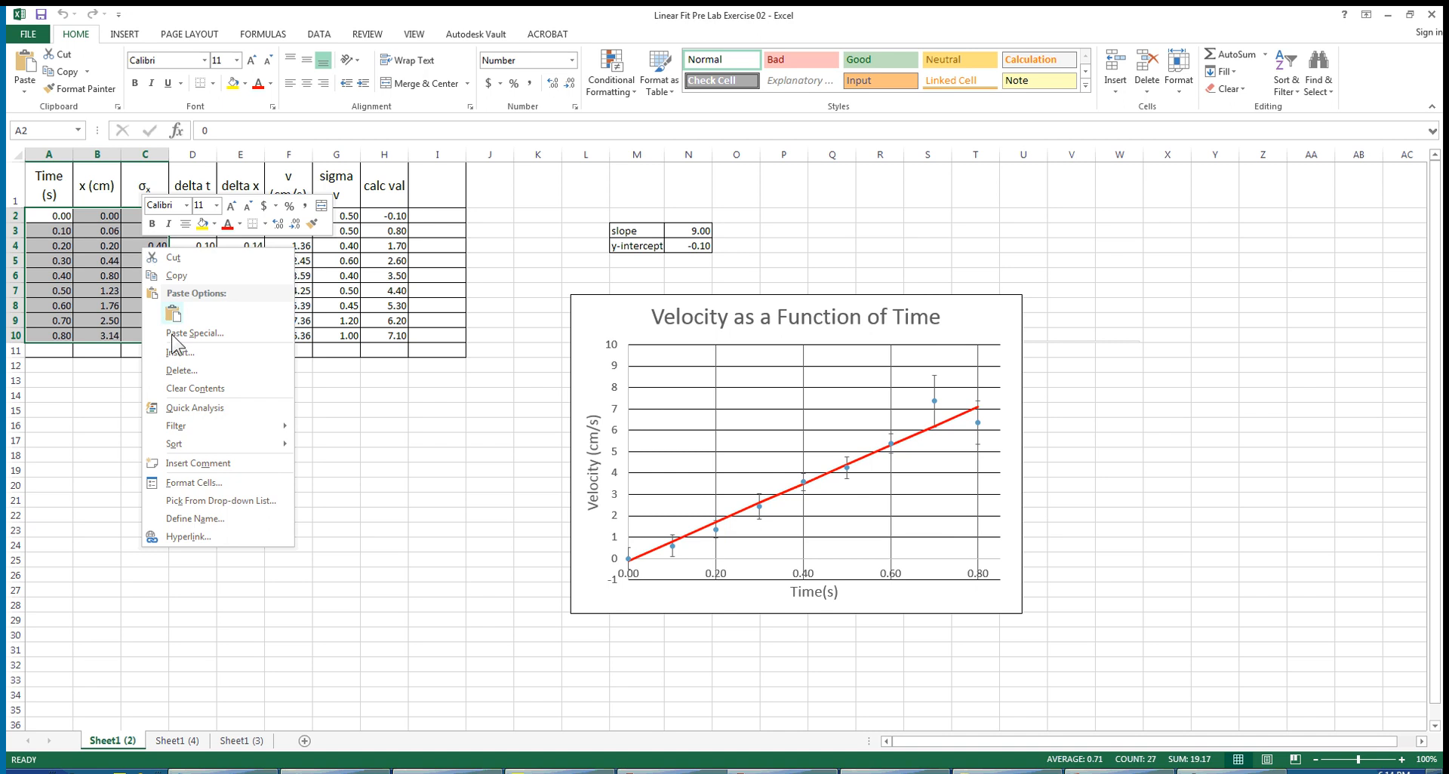
pyautogui.click(185, 389)
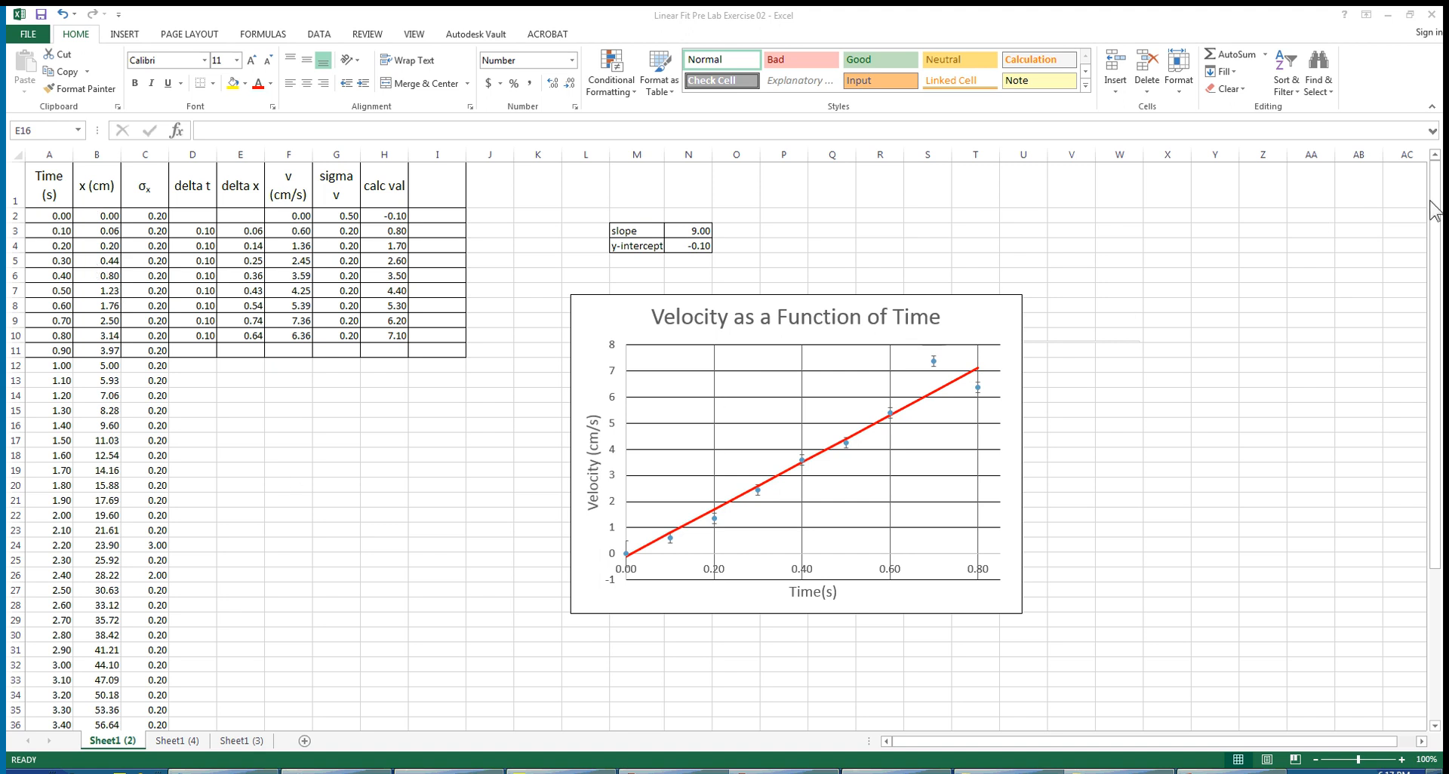
# Apply all borders to the range A12:I52 so the table grid covers the extended data.
pyautogui.click(1433, 234)
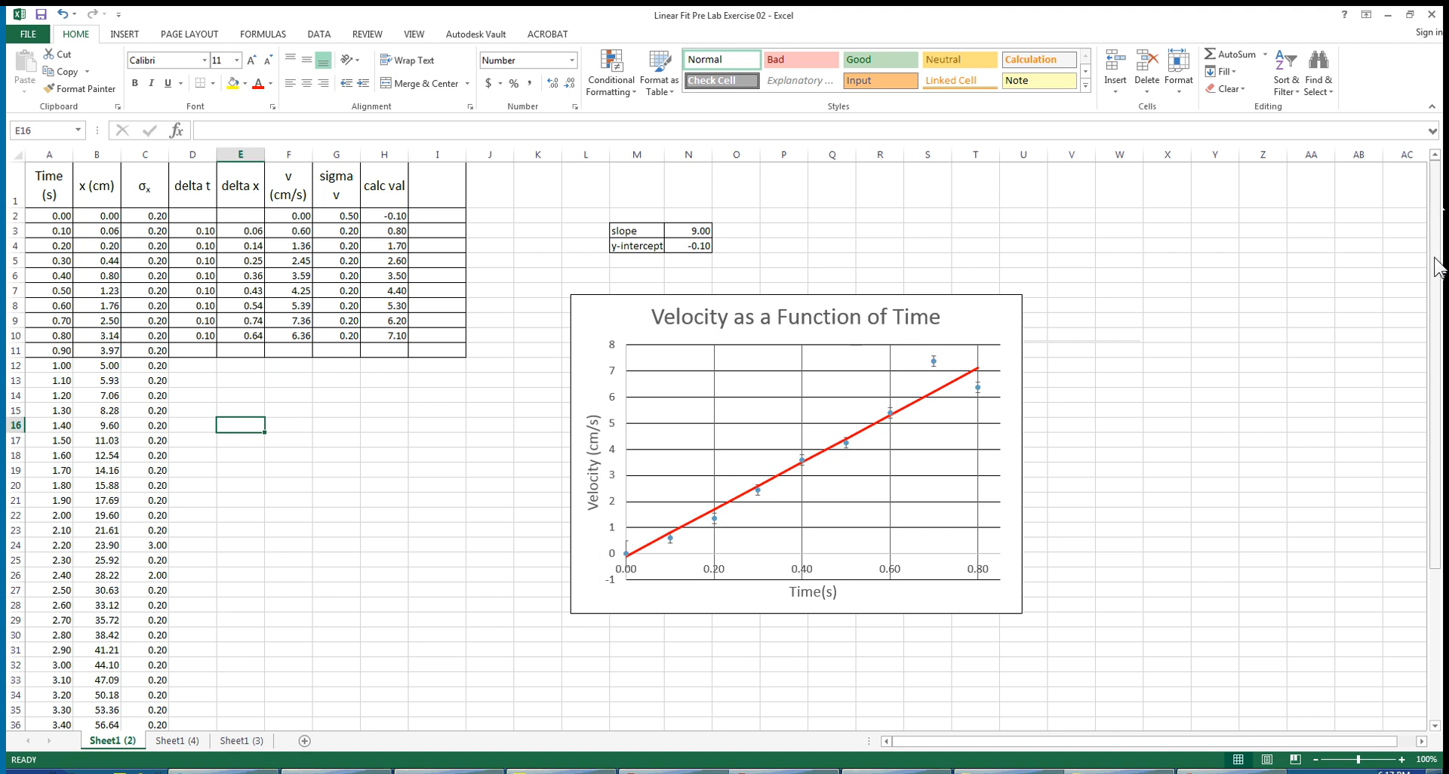
pyautogui.moveTo(1437, 264); pyautogui.dragTo(1434, 507)
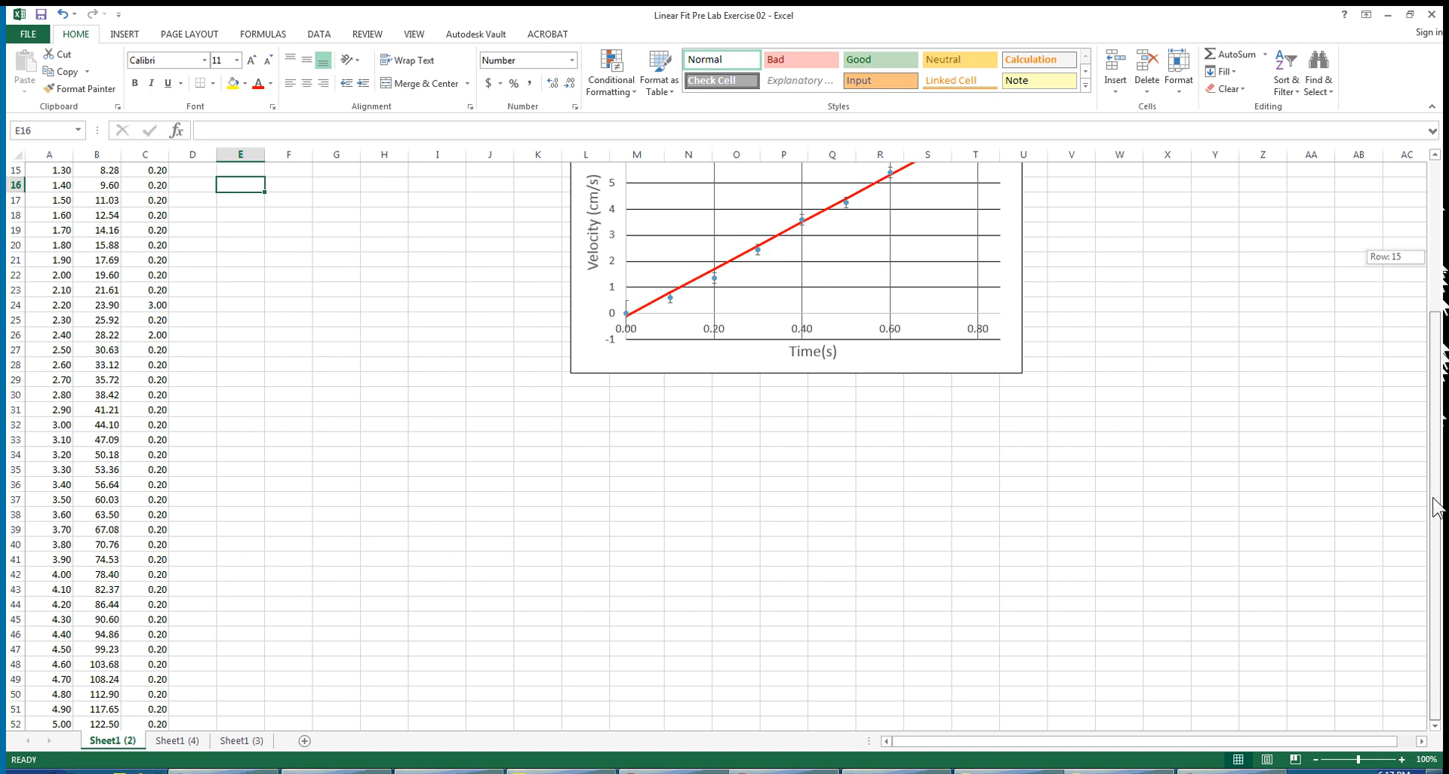
pyautogui.moveTo(1433, 507); pyautogui.dragTo(1438, 355)
pyautogui.moveTo(1441, 256); pyautogui.dragTo(1441, 193)
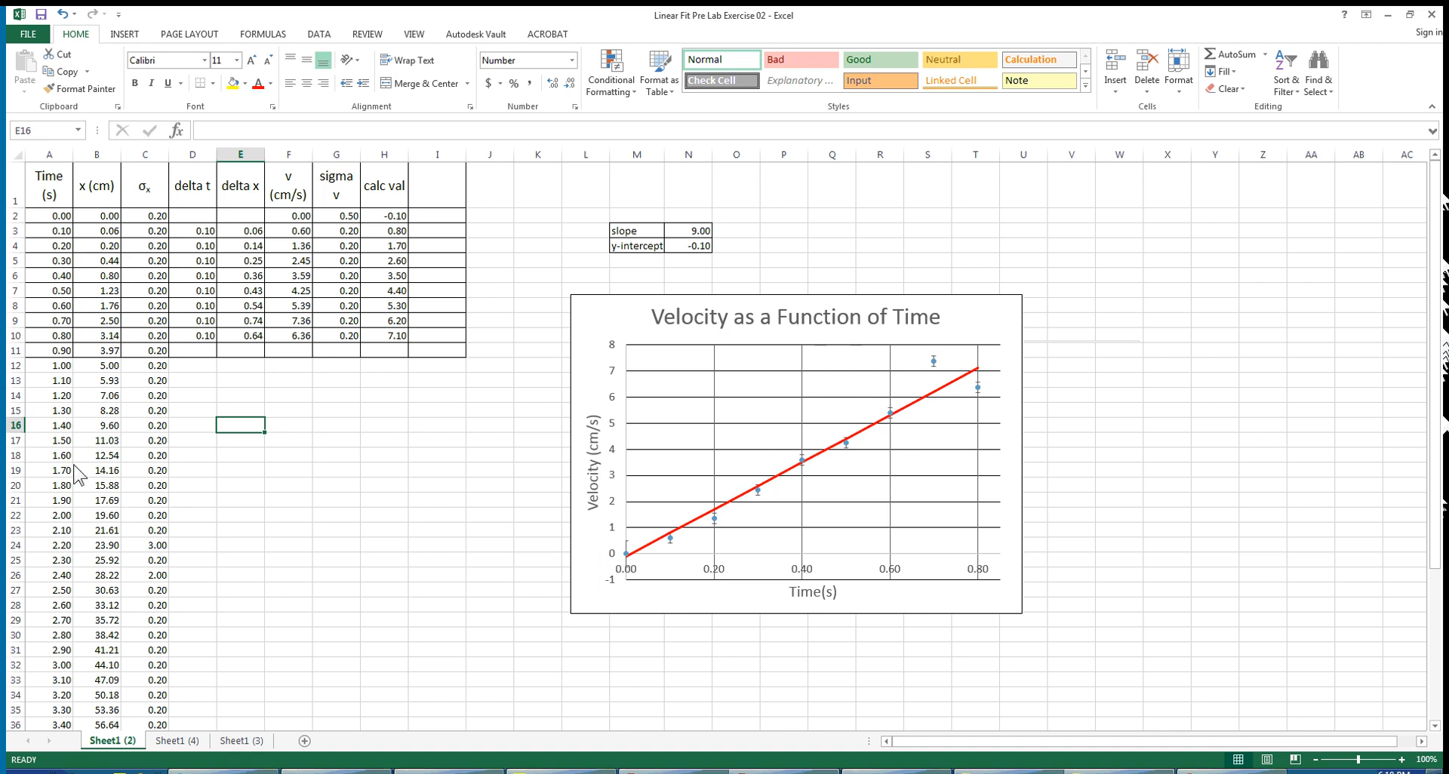
pyautogui.moveTo(46, 366); pyautogui.dragTo(448, 669)
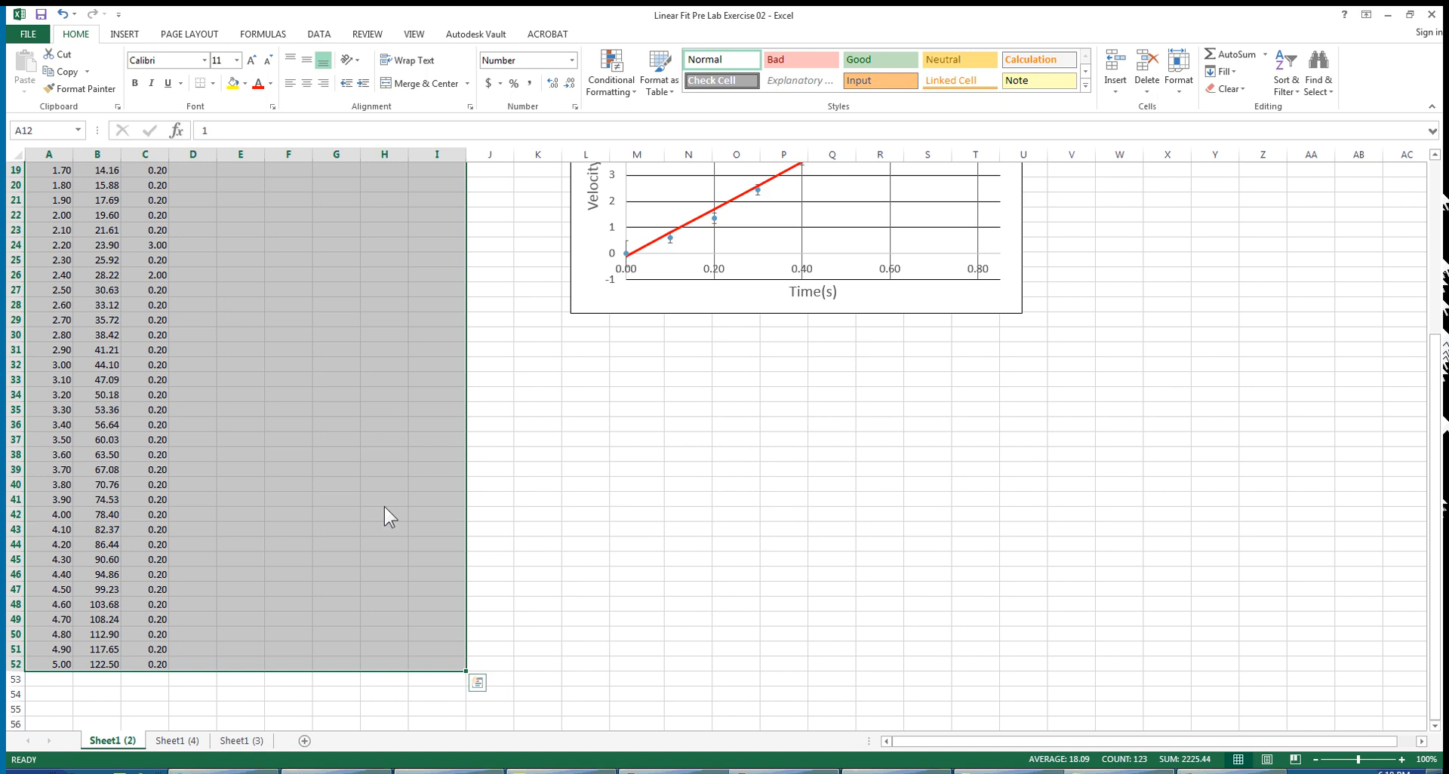
pyautogui.rightClick(289, 400)
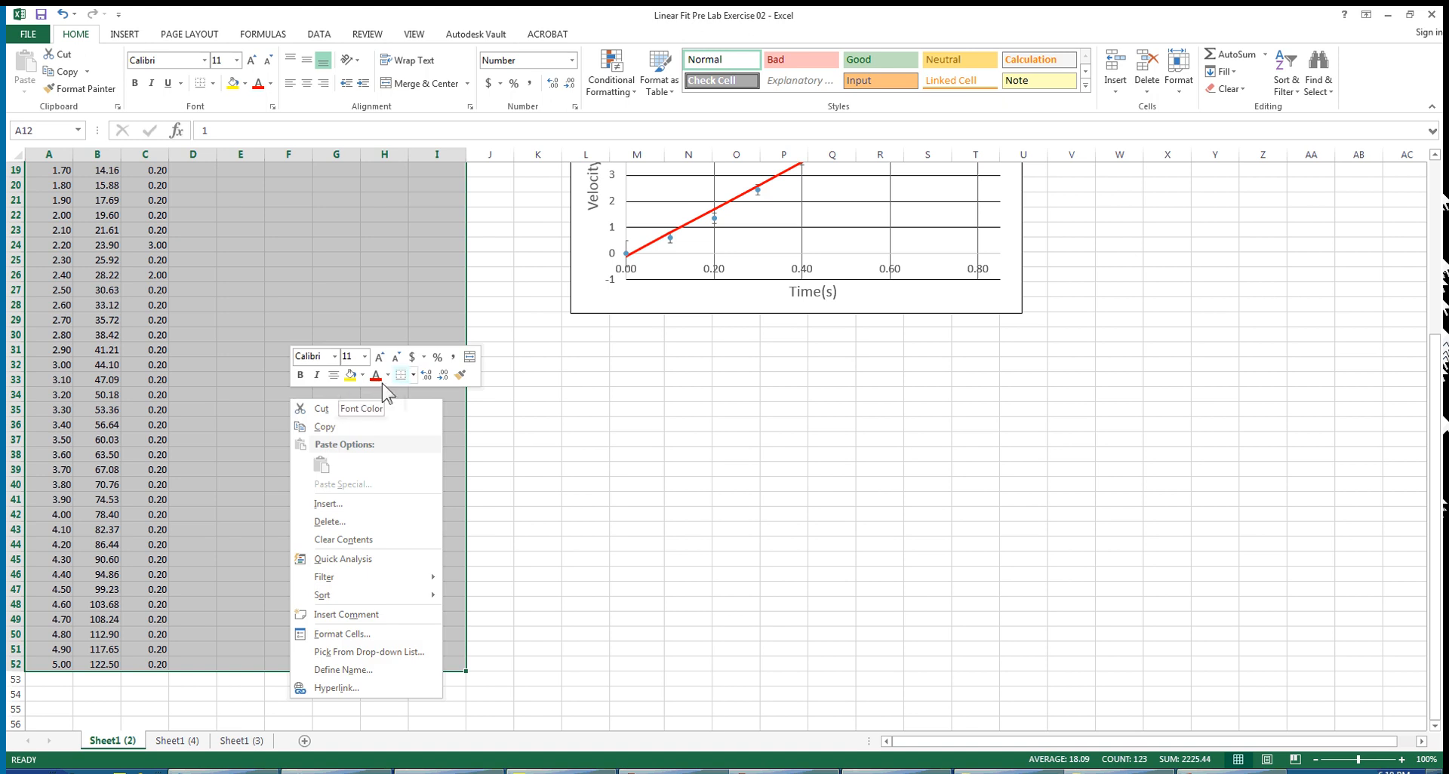
pyautogui.click(414, 375)
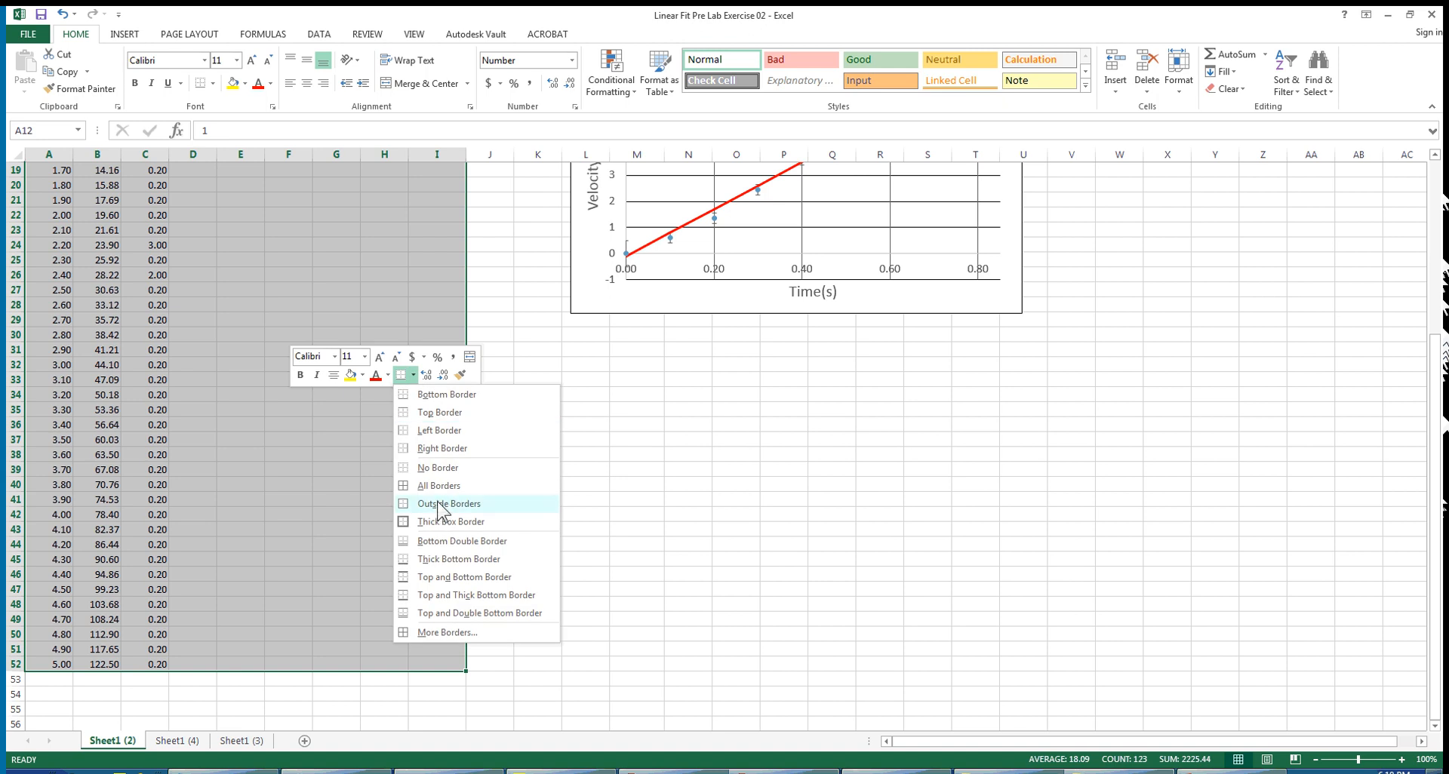
pyautogui.click(432, 486)
pyautogui.scroll(6, 430, 492)
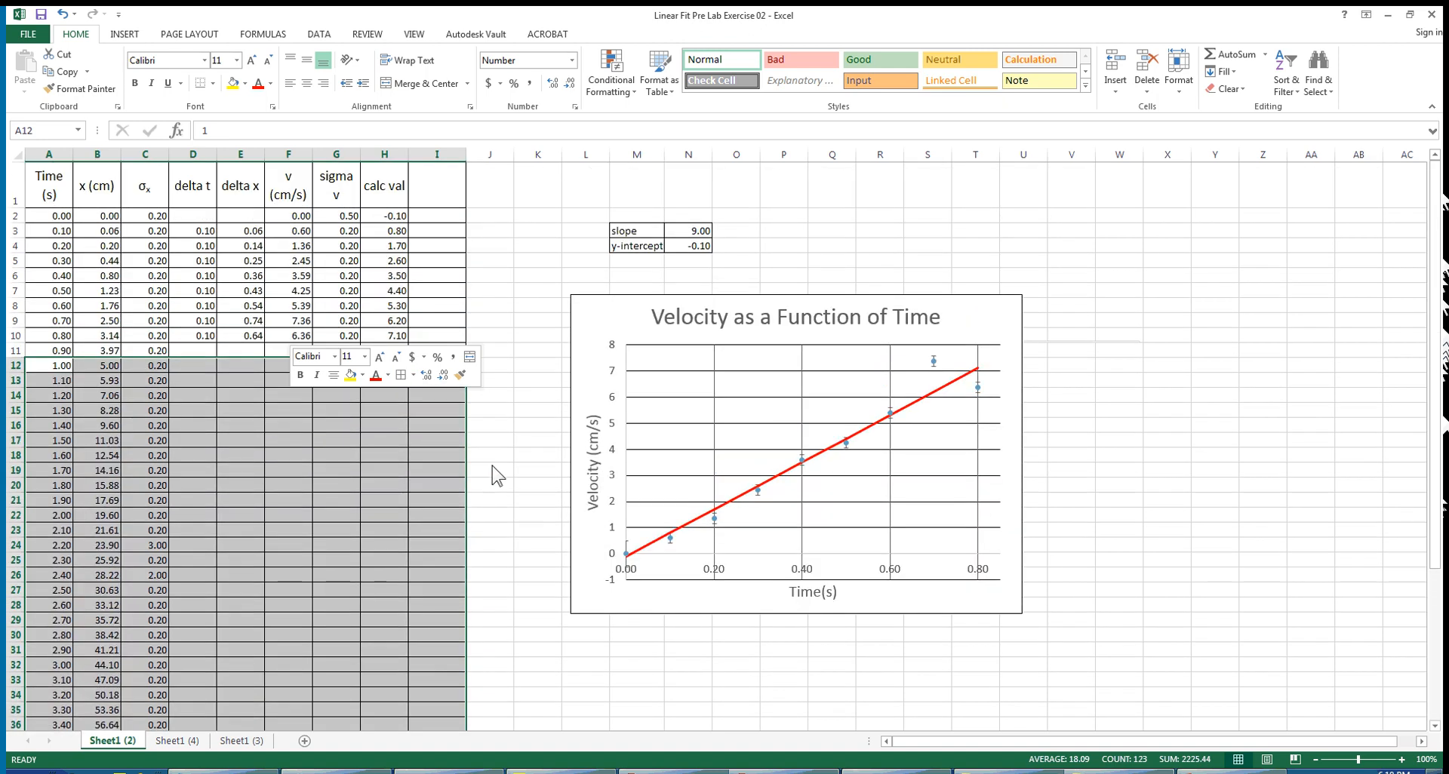
pyautogui.click(494, 471)
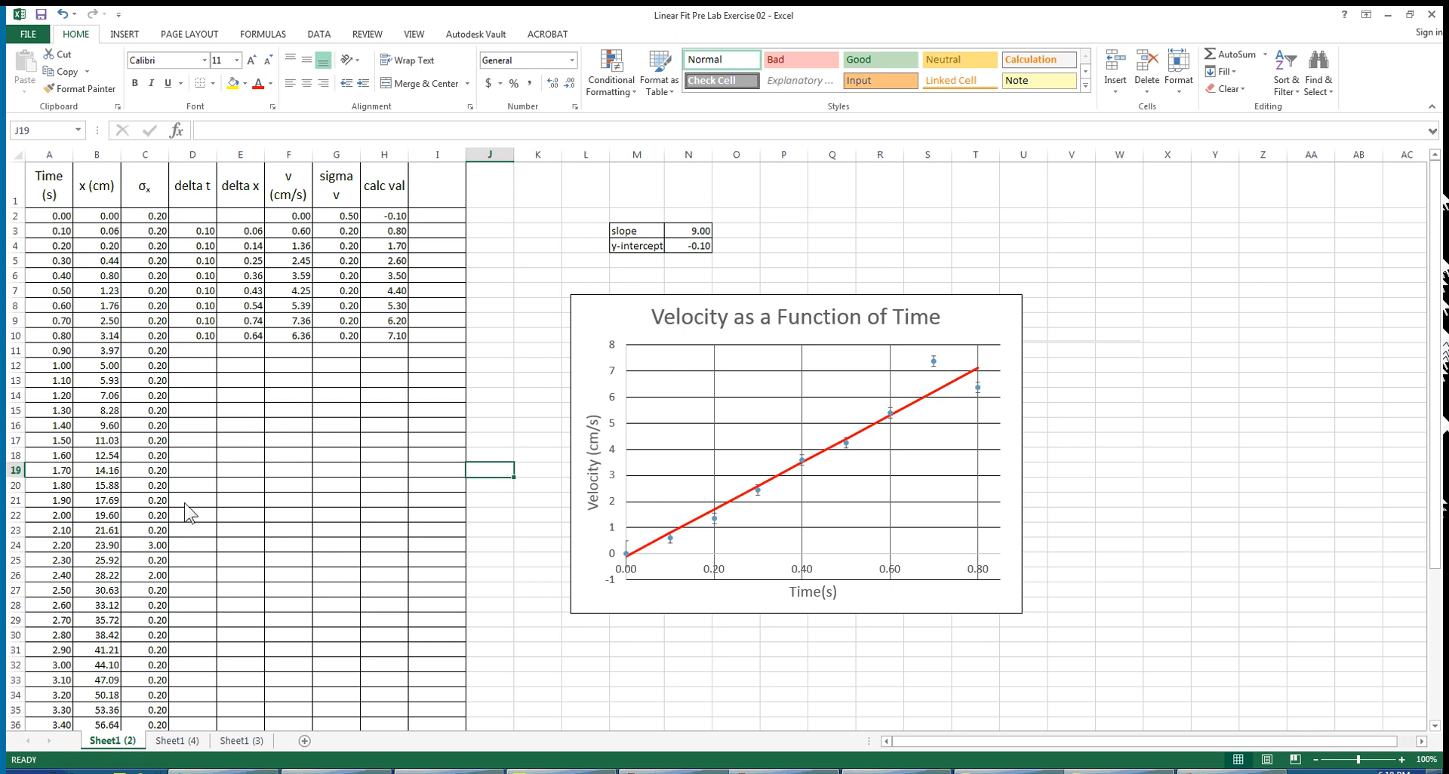
# Fill the delta t through calc val formulas in D10:H10 down to row 52.
pyautogui.click(198, 341)
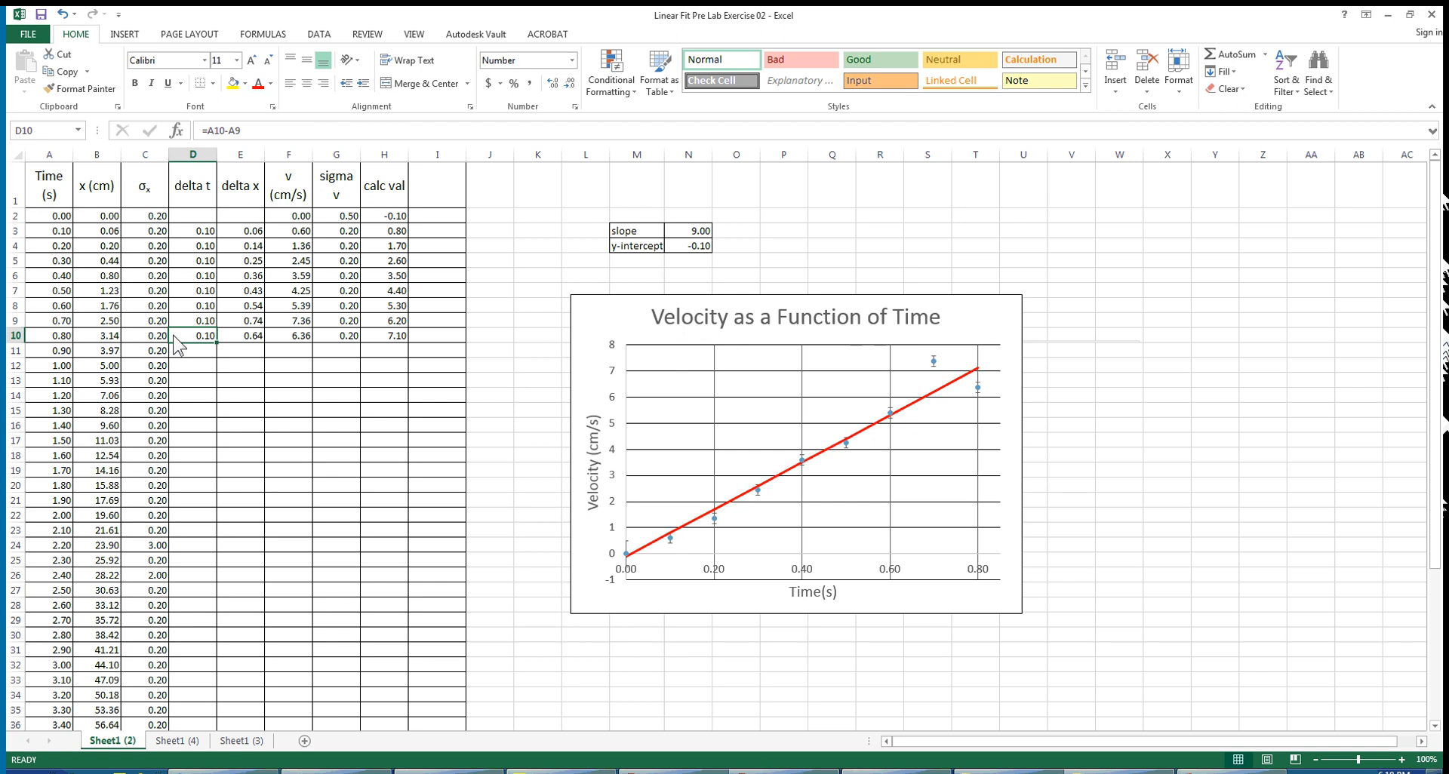
pyautogui.moveTo(182, 338); pyautogui.dragTo(382, 342)
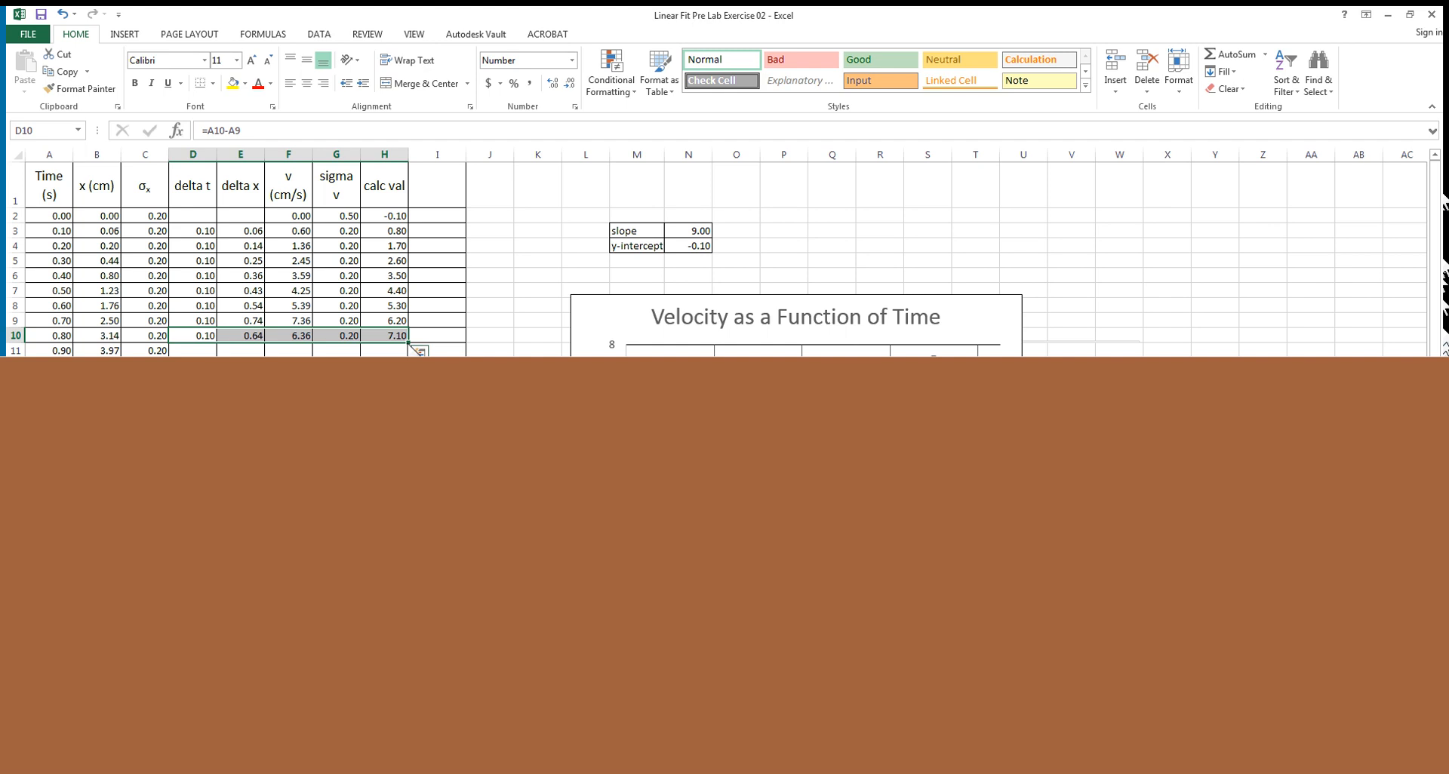
pyautogui.moveTo(1441, 467); pyautogui.dragTo(1438, 302)
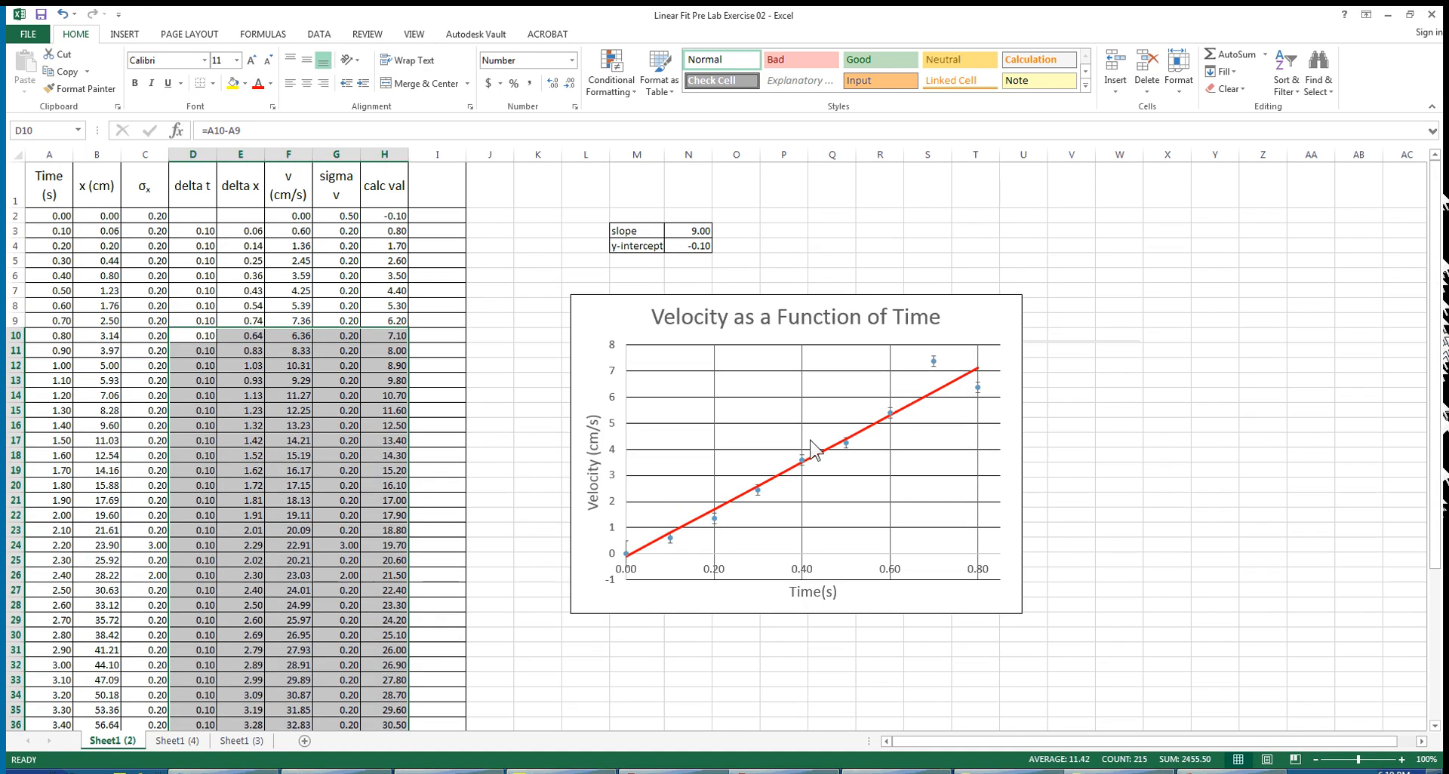
# Inspect the filled formulas in the delta t, delta x, v, sigma v and calc val columns, checking row 15 across.
pyautogui.click(190, 468)
pyautogui.click(190, 537)
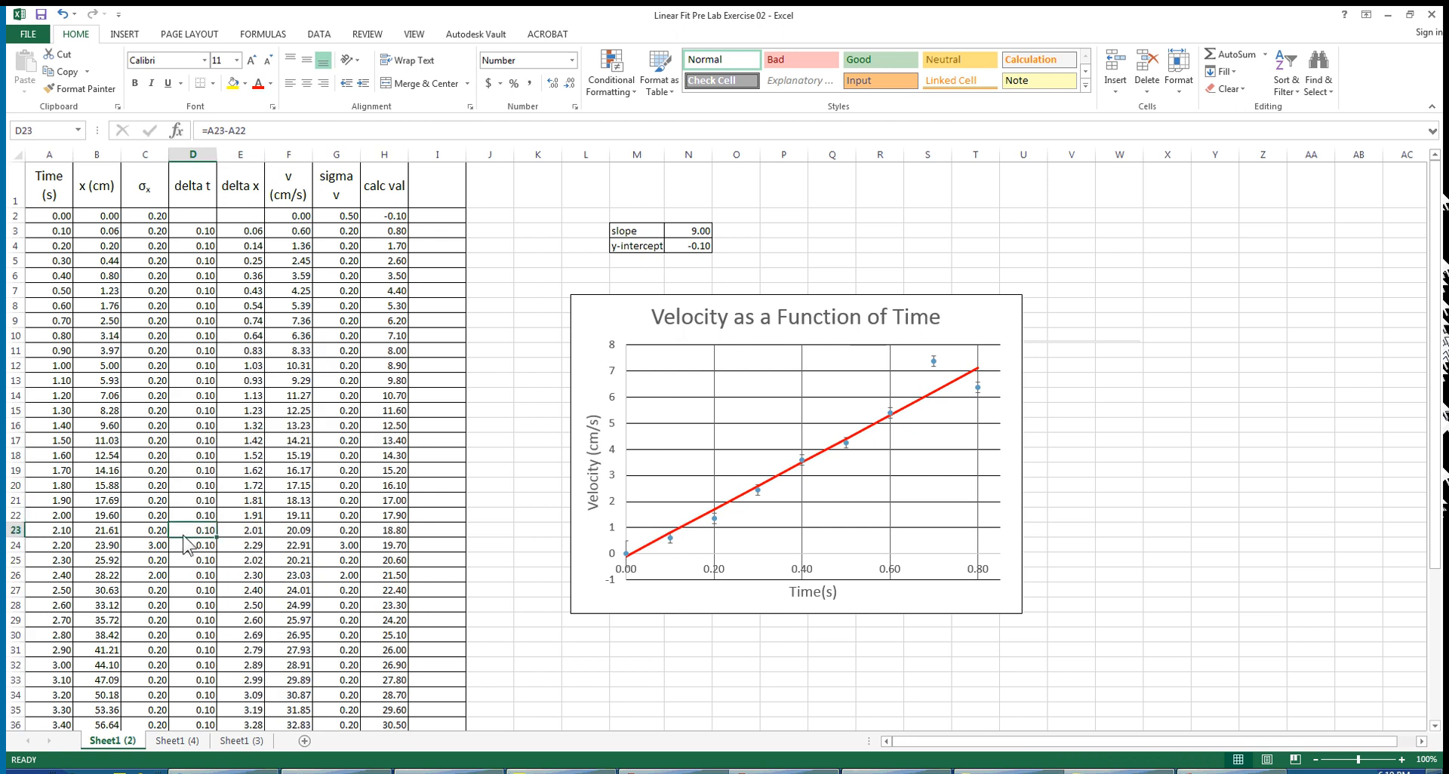
pyautogui.click(245, 367)
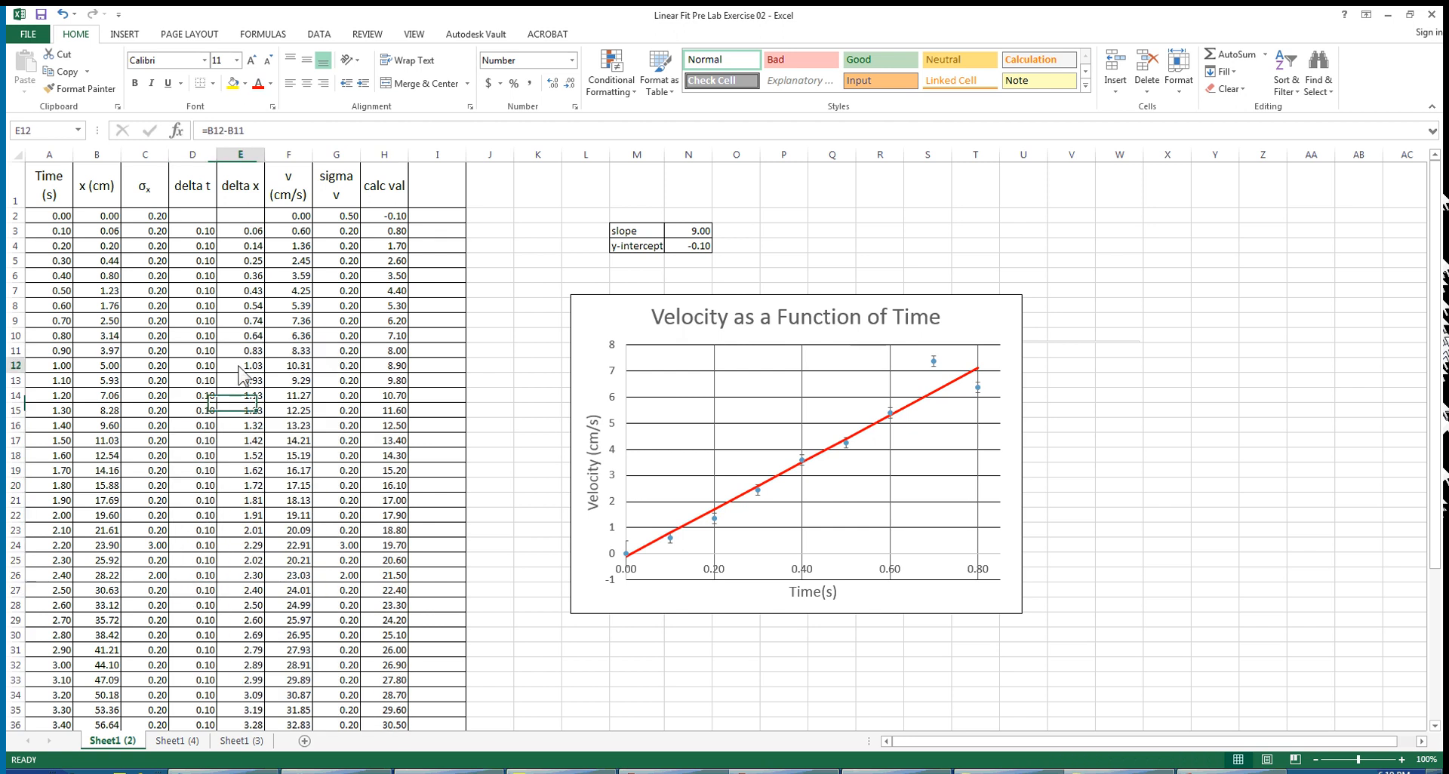
pyautogui.click(236, 427)
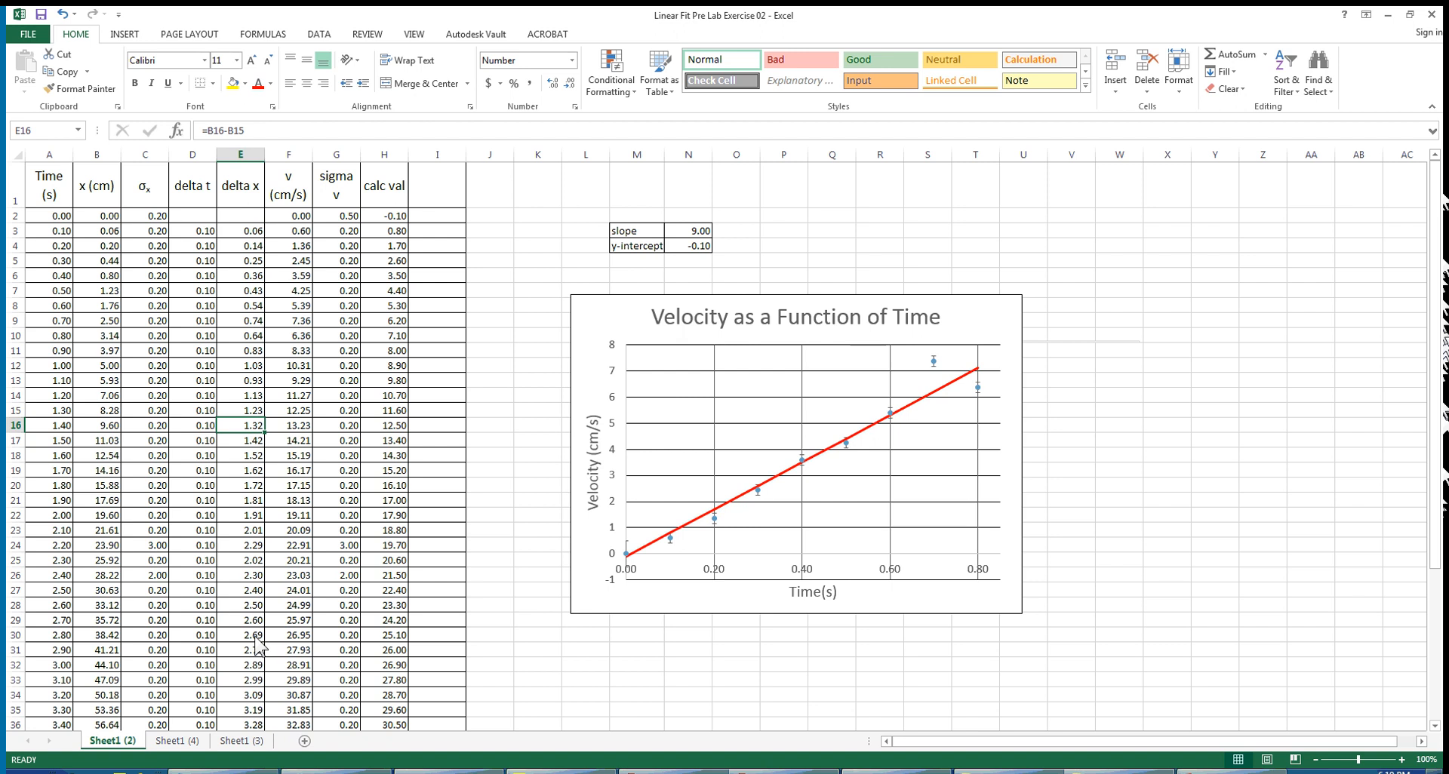
pyautogui.click(287, 517)
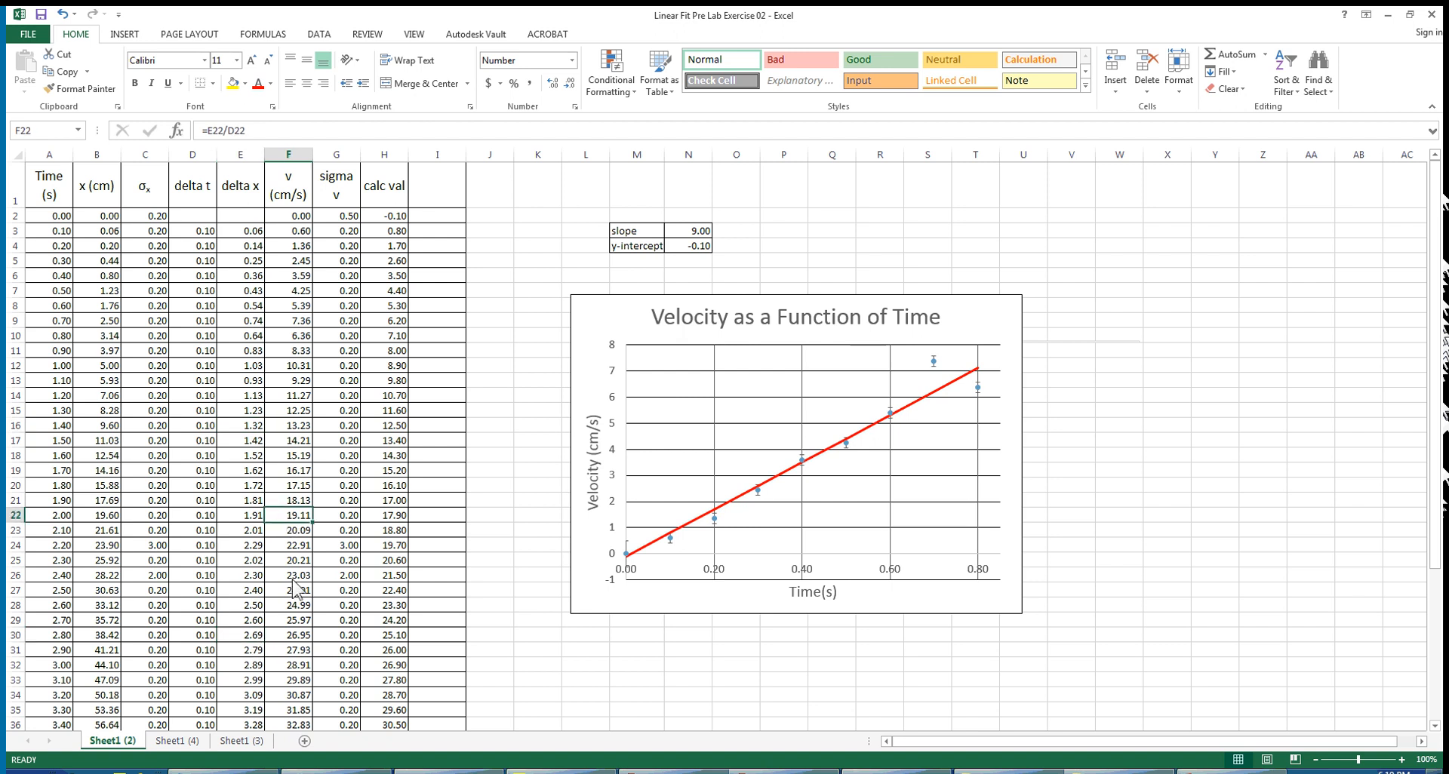
pyautogui.click(292, 650)
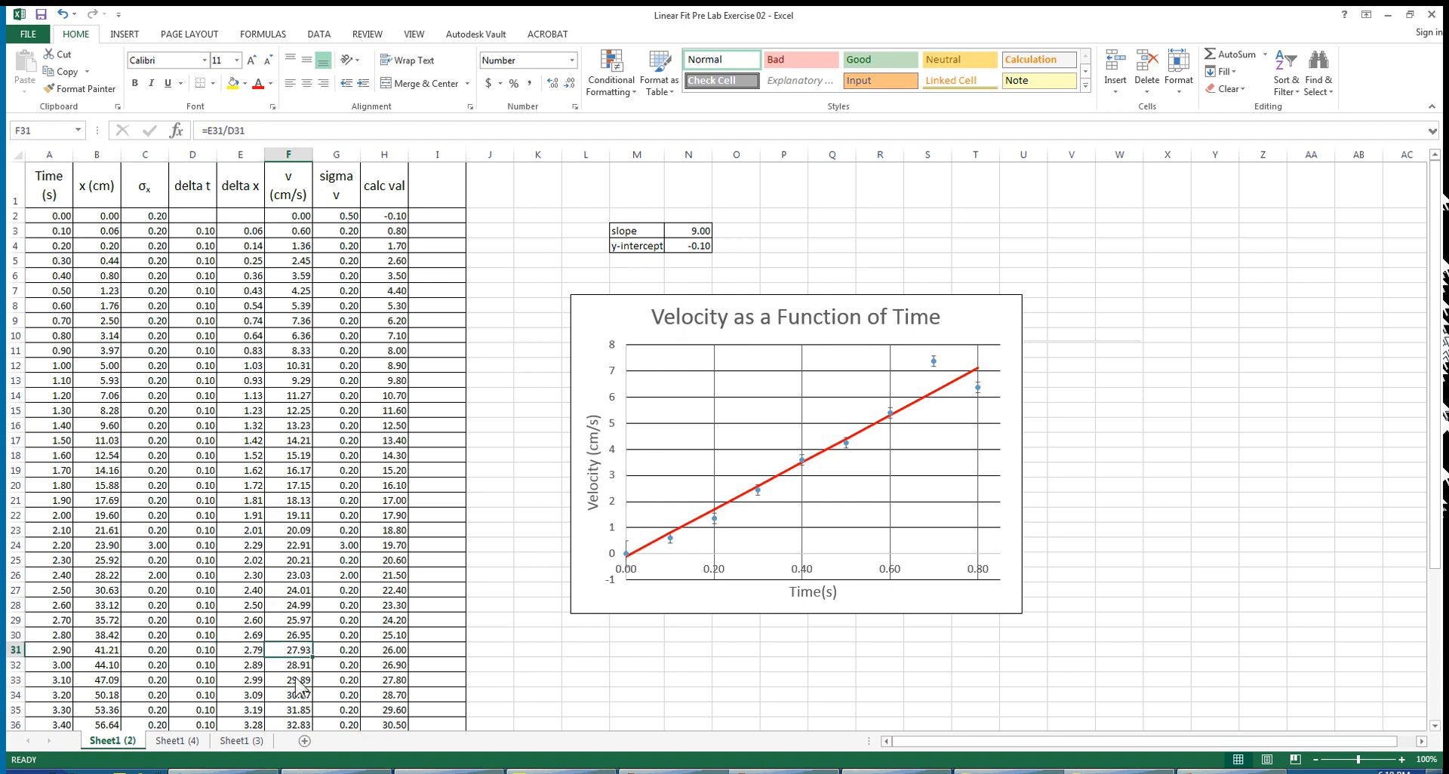
pyautogui.click(295, 412)
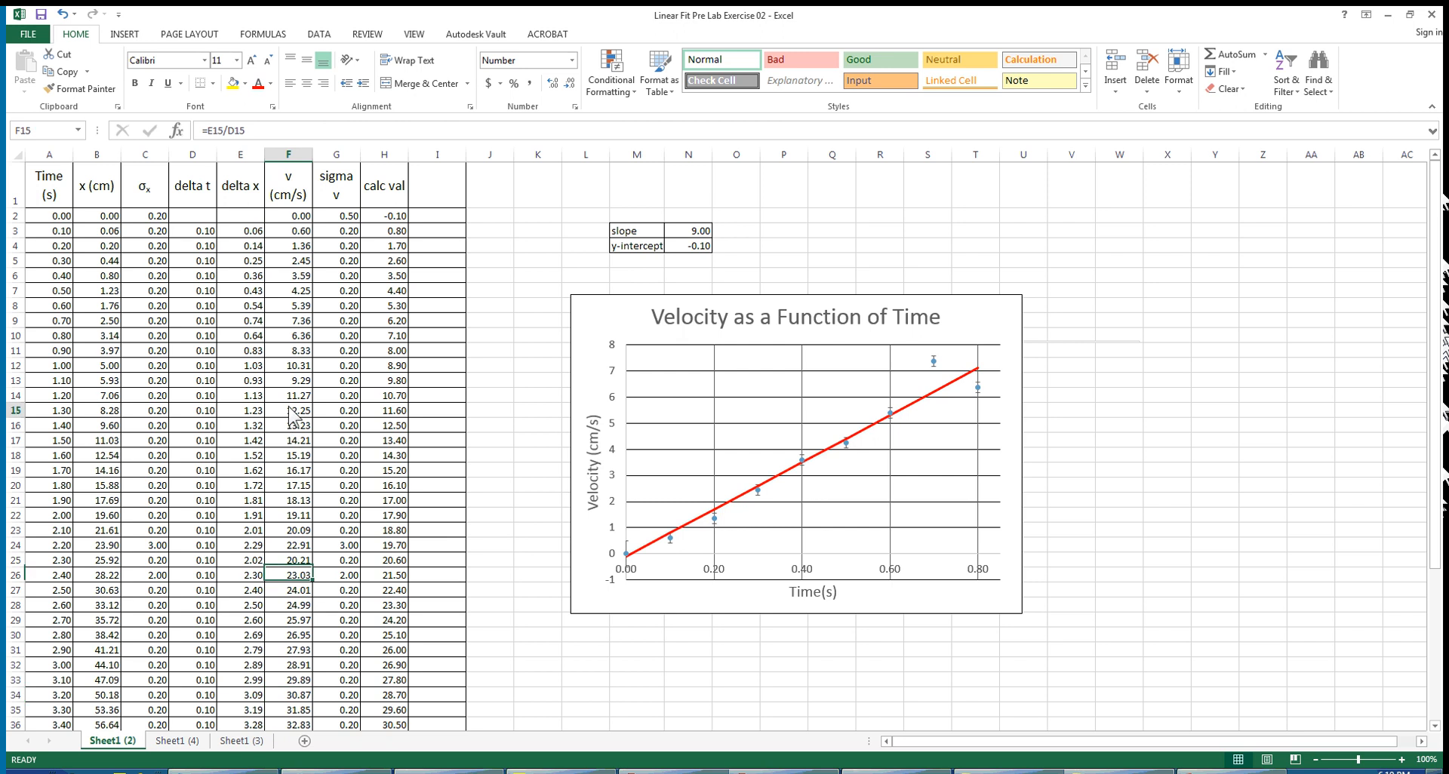
pyautogui.click(294, 368)
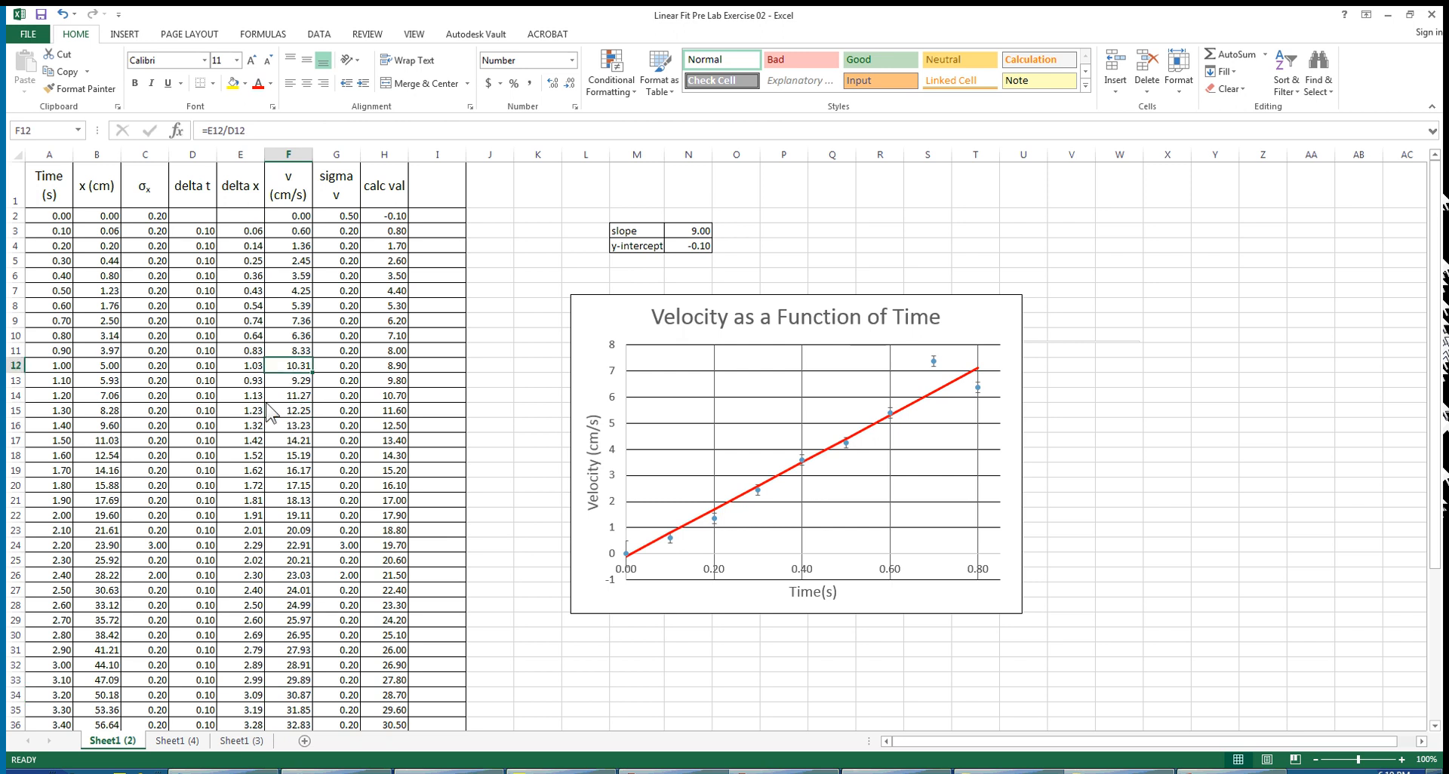
pyautogui.click(255, 411)
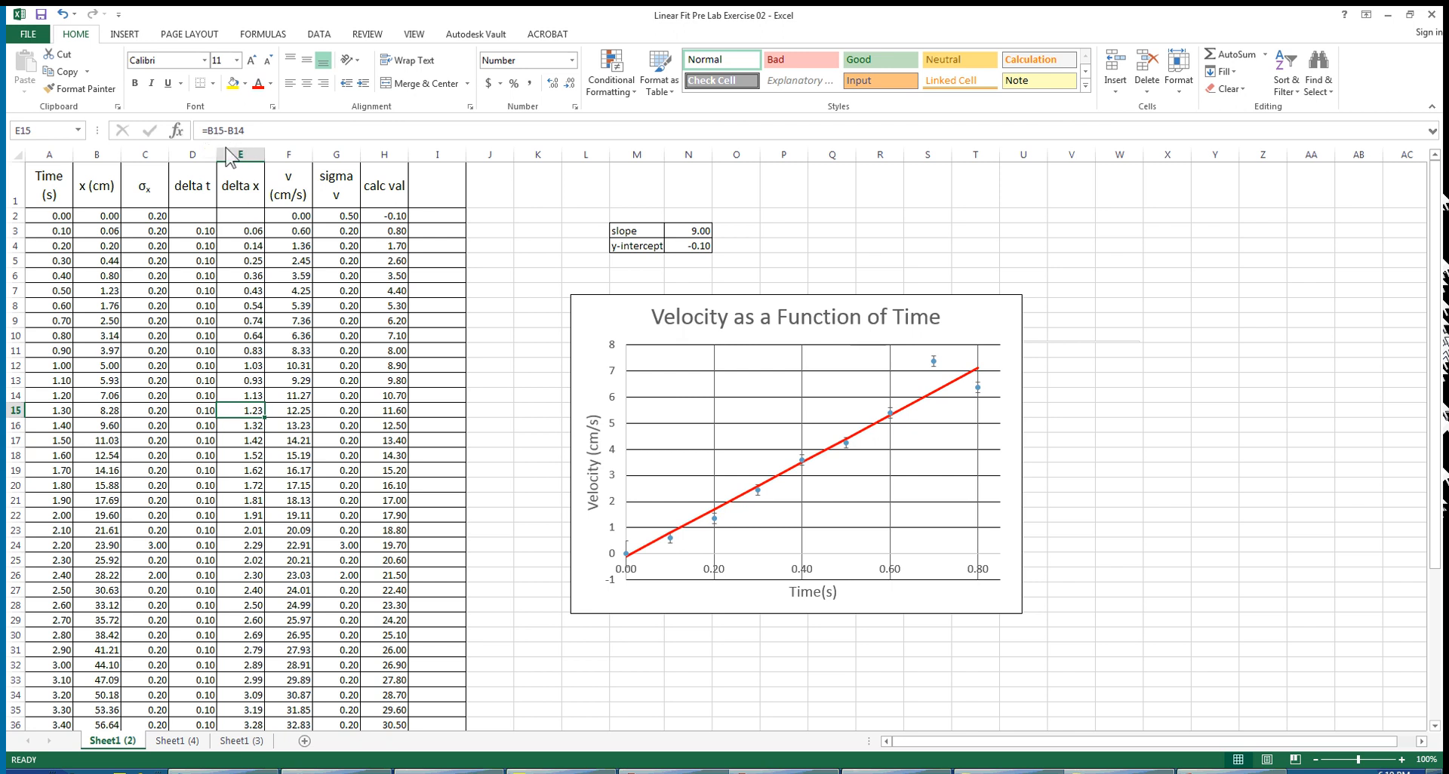
pyautogui.click(197, 410)
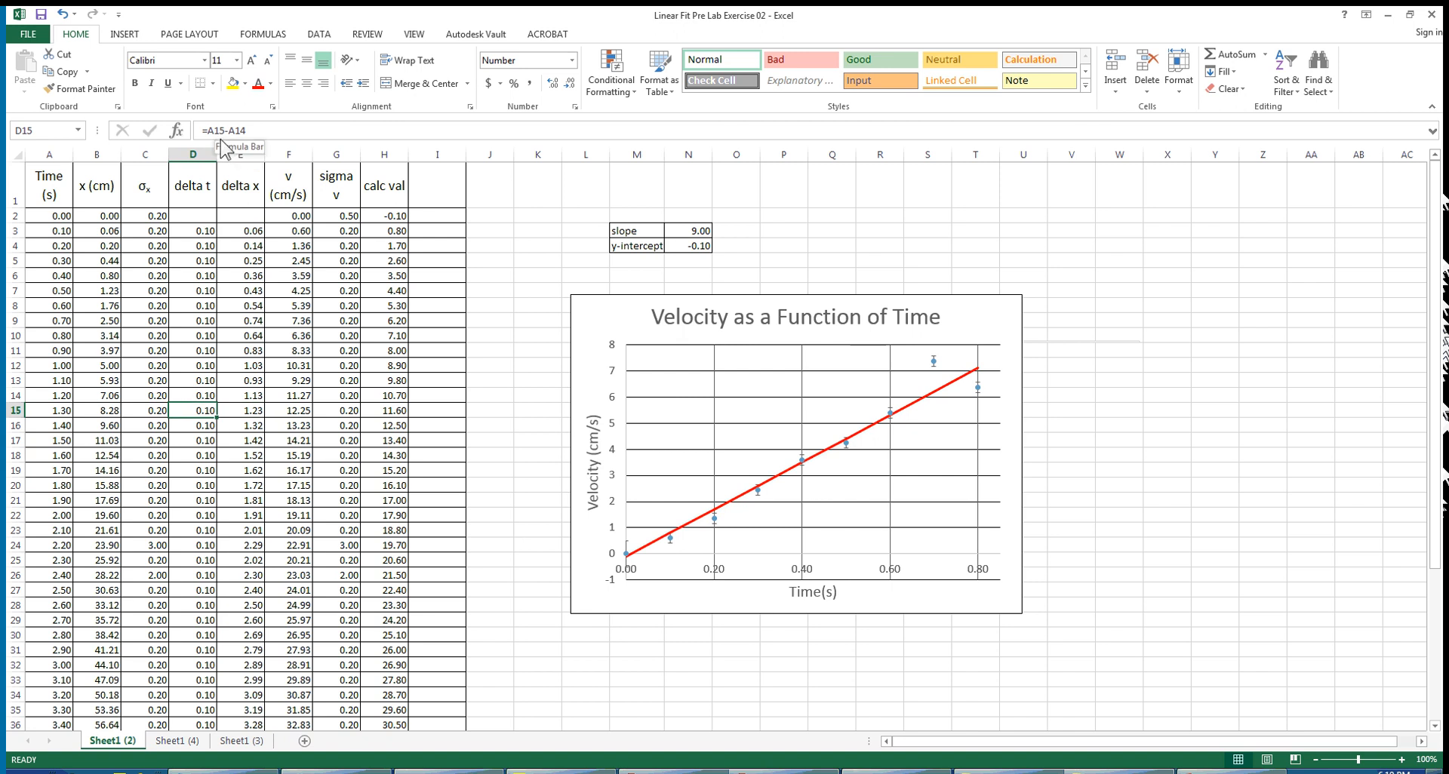
pyautogui.click(302, 415)
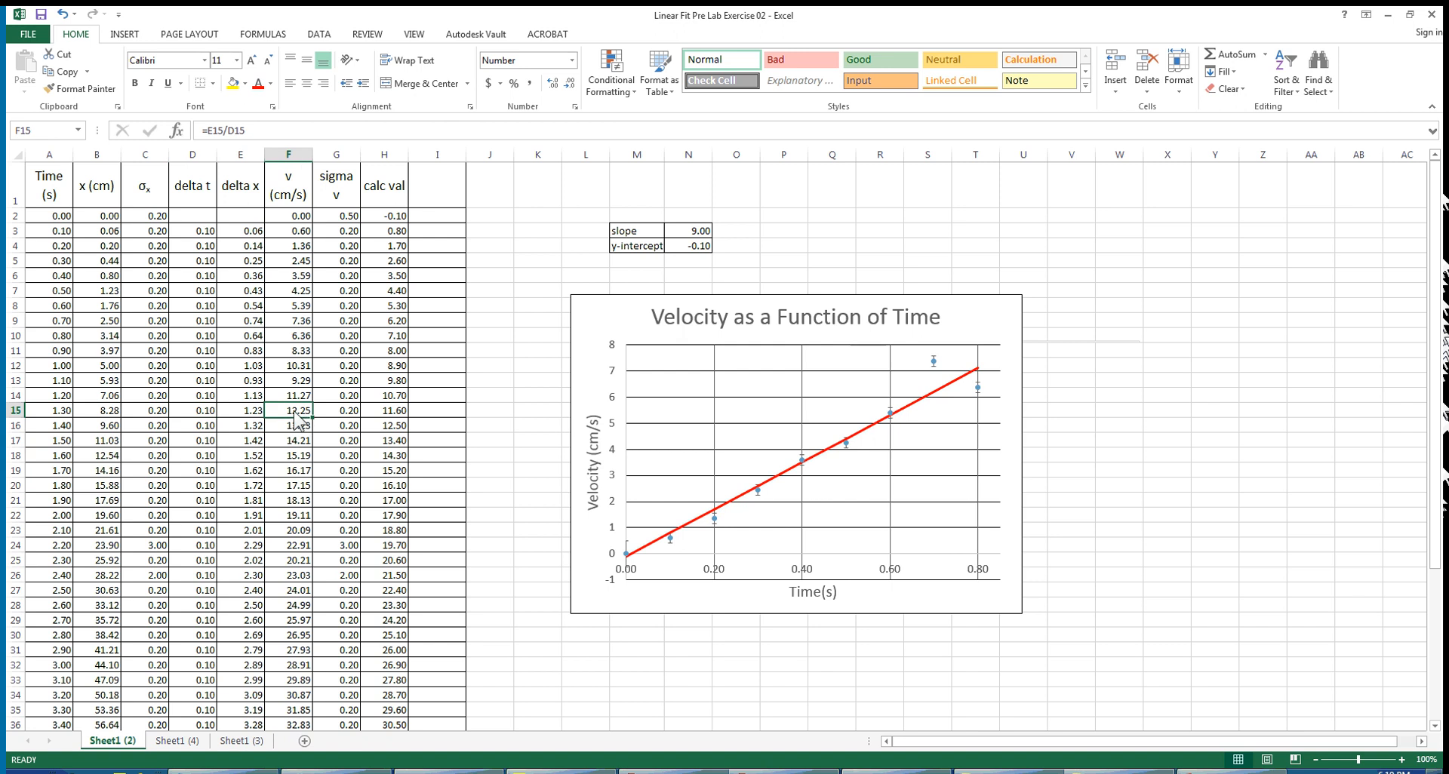
pyautogui.click(332, 415)
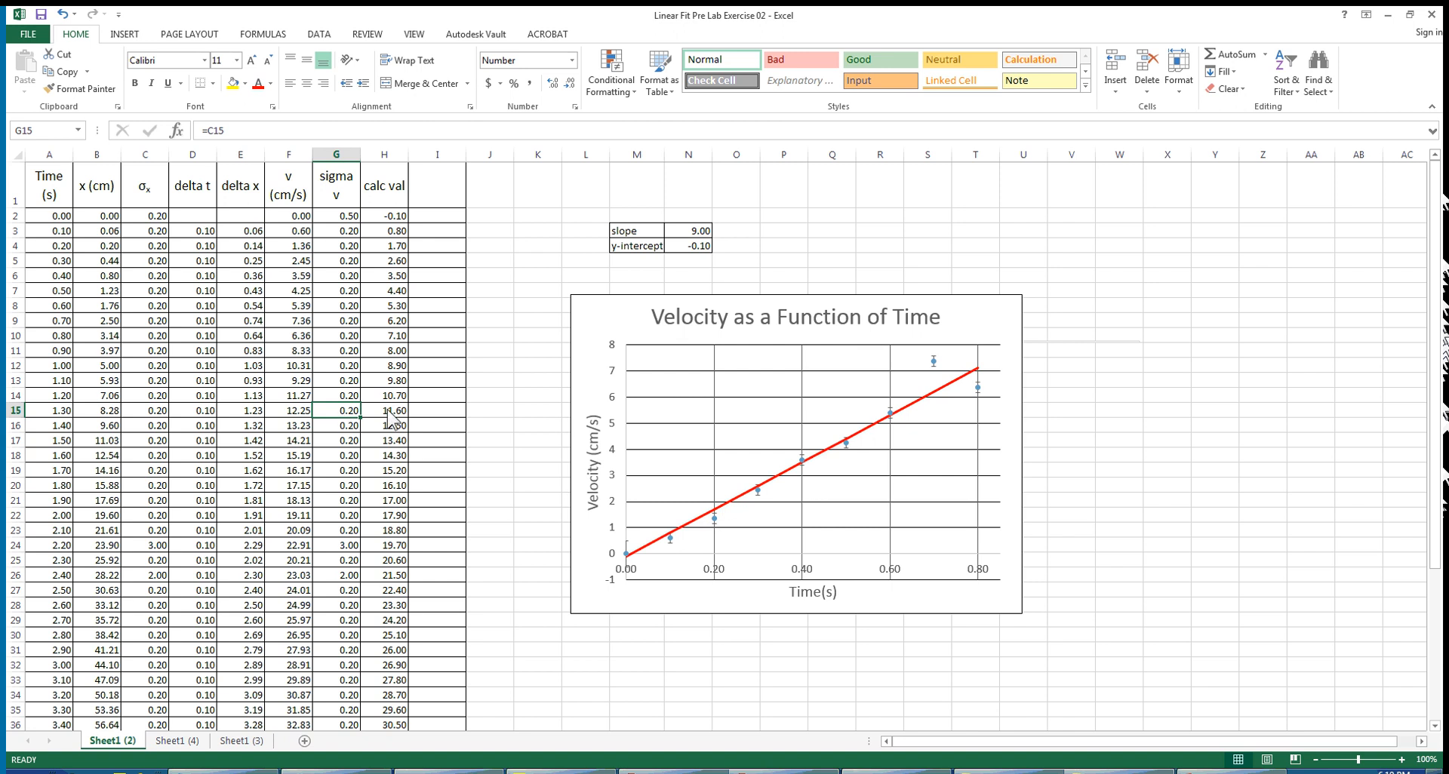
pyautogui.click(393, 413)
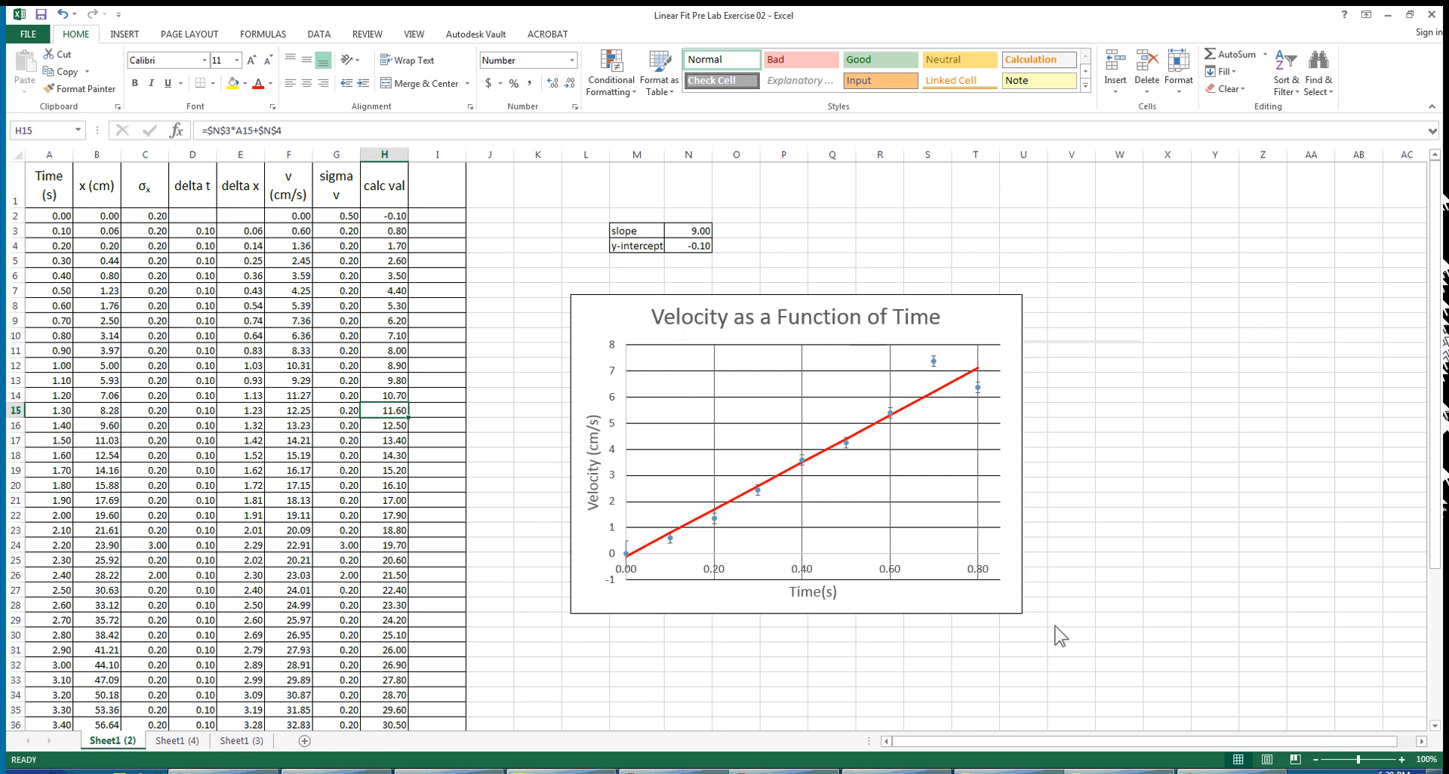
# Open the data source of the Velocity as a Function of Time chart and bring up the v (cm/s) series for editing.
pyautogui.click(619, 317)
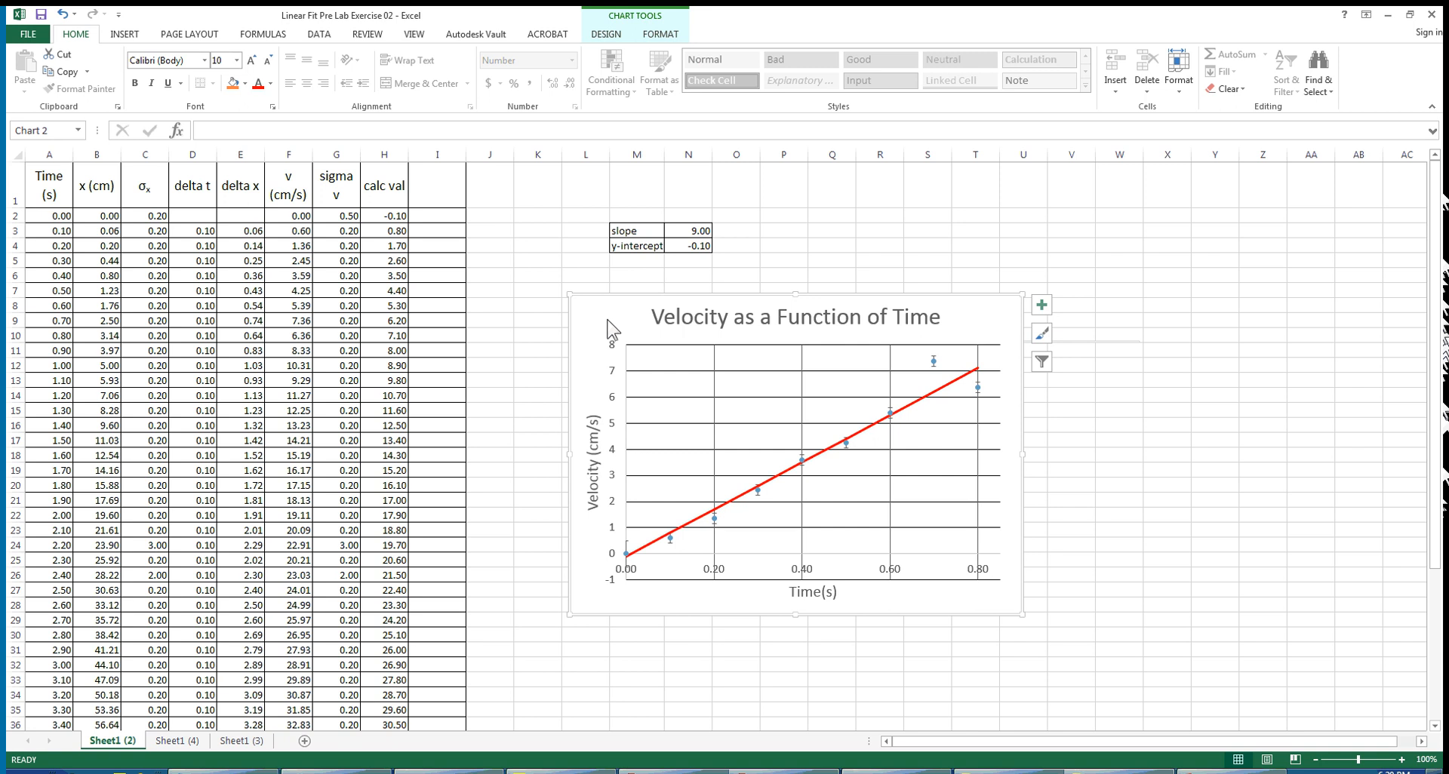
pyautogui.rightClick(605, 313)
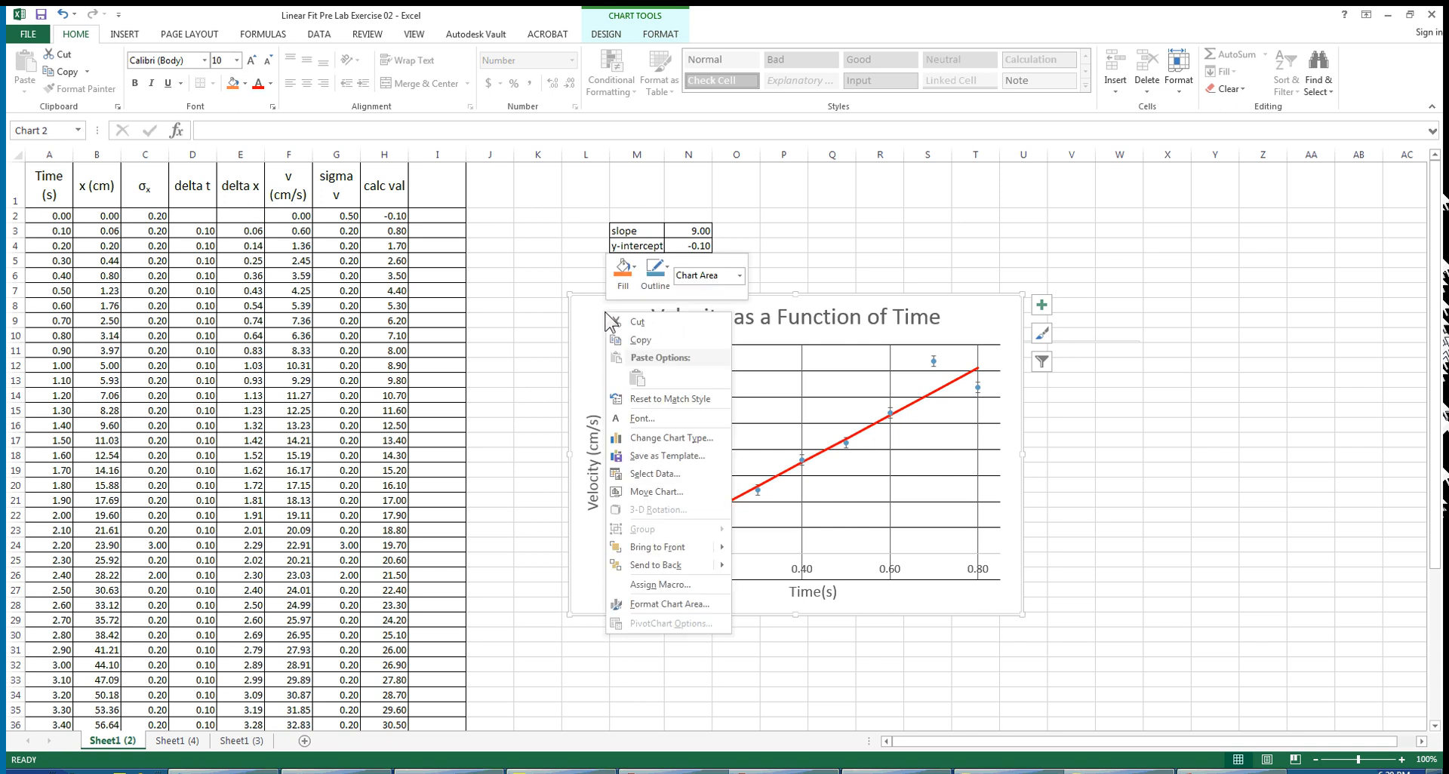
pyautogui.click(652, 476)
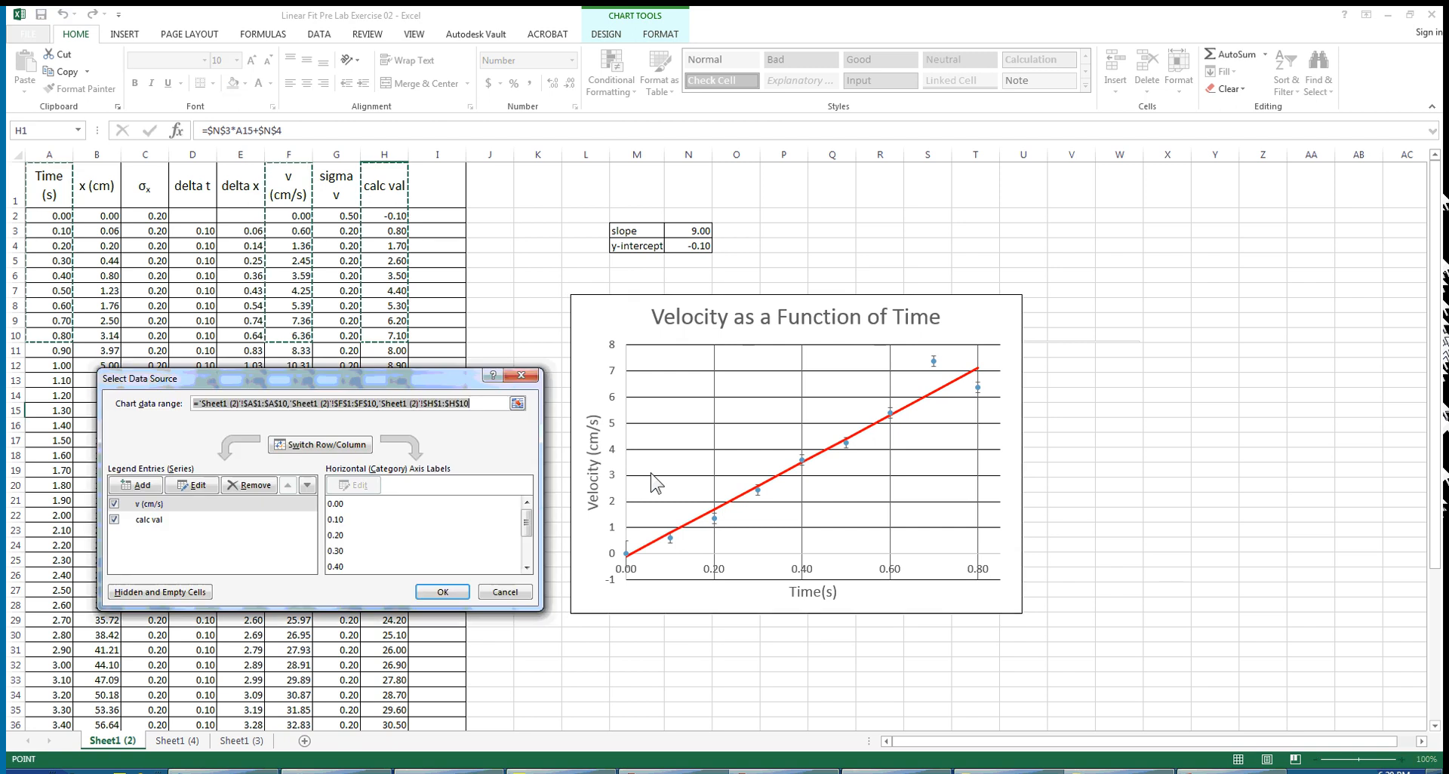
pyautogui.moveTo(390, 390); pyautogui.dragTo(1102, 207)
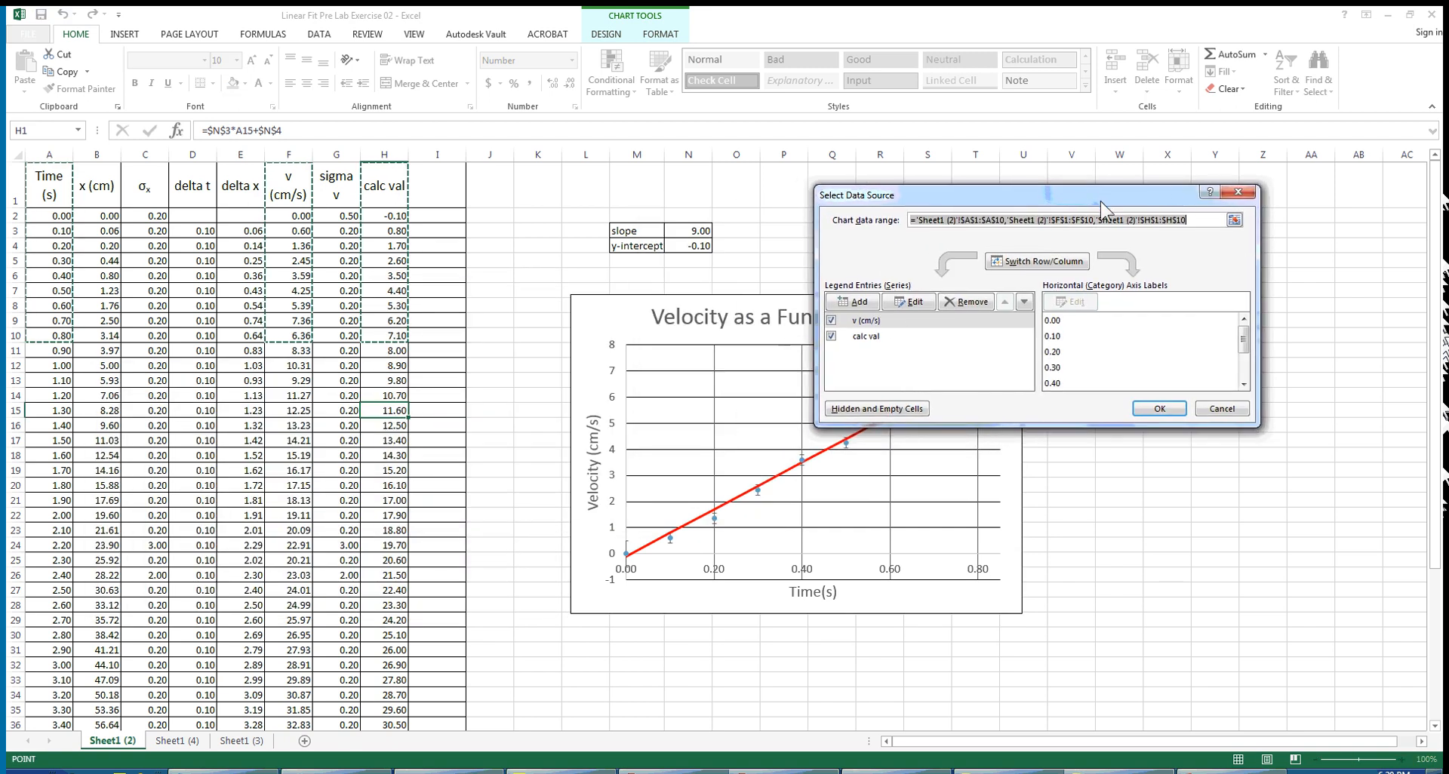
pyautogui.click(858, 324)
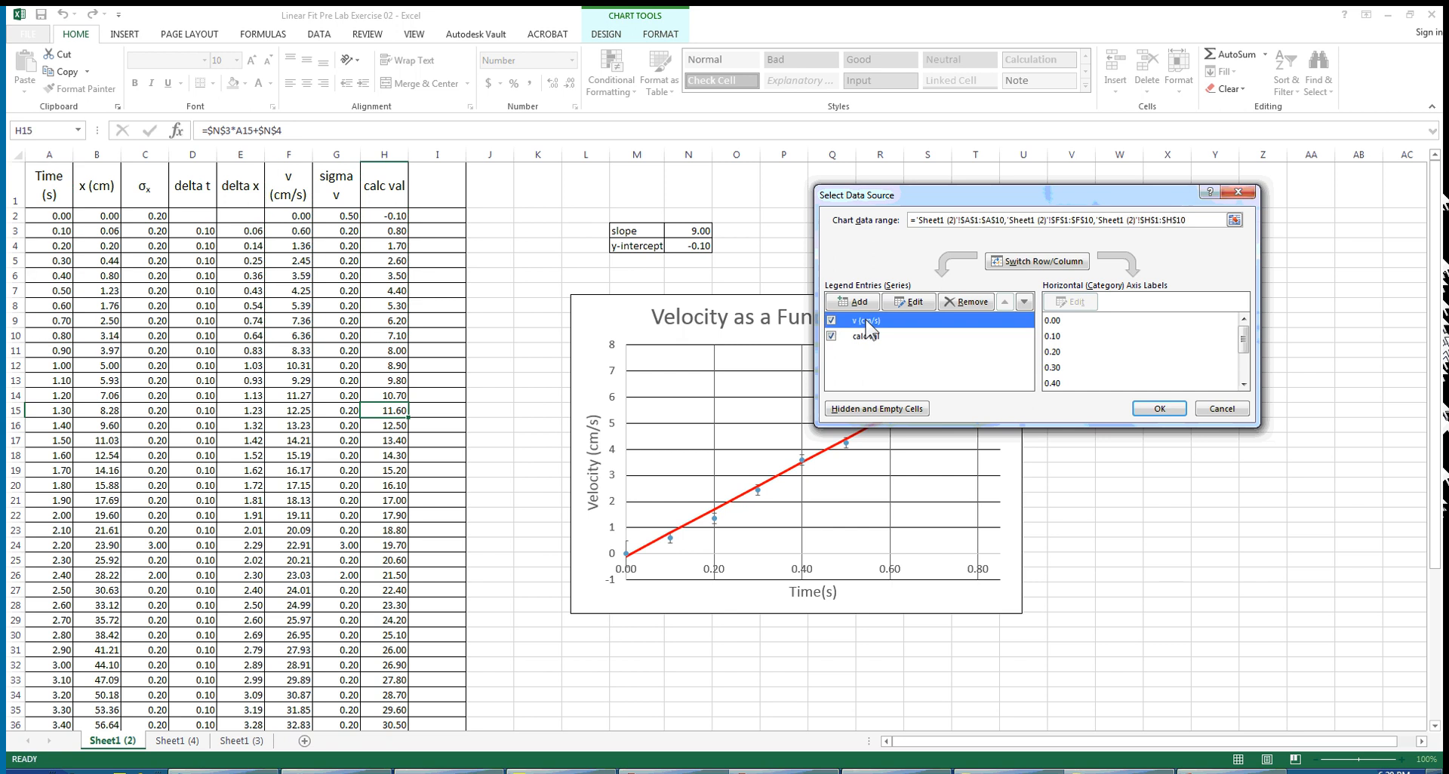
pyautogui.click(914, 302)
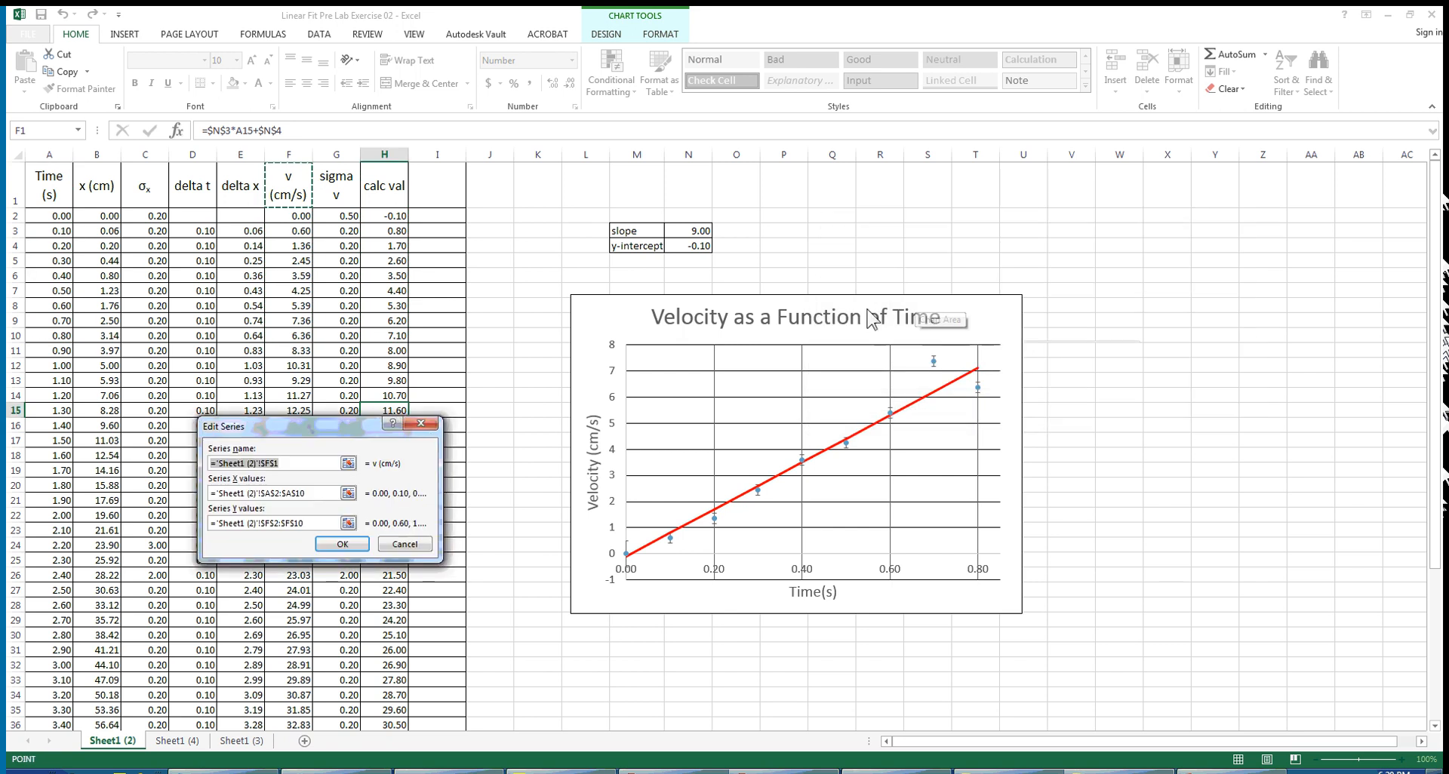
pyautogui.moveTo(370, 429); pyautogui.dragTo(663, 234)
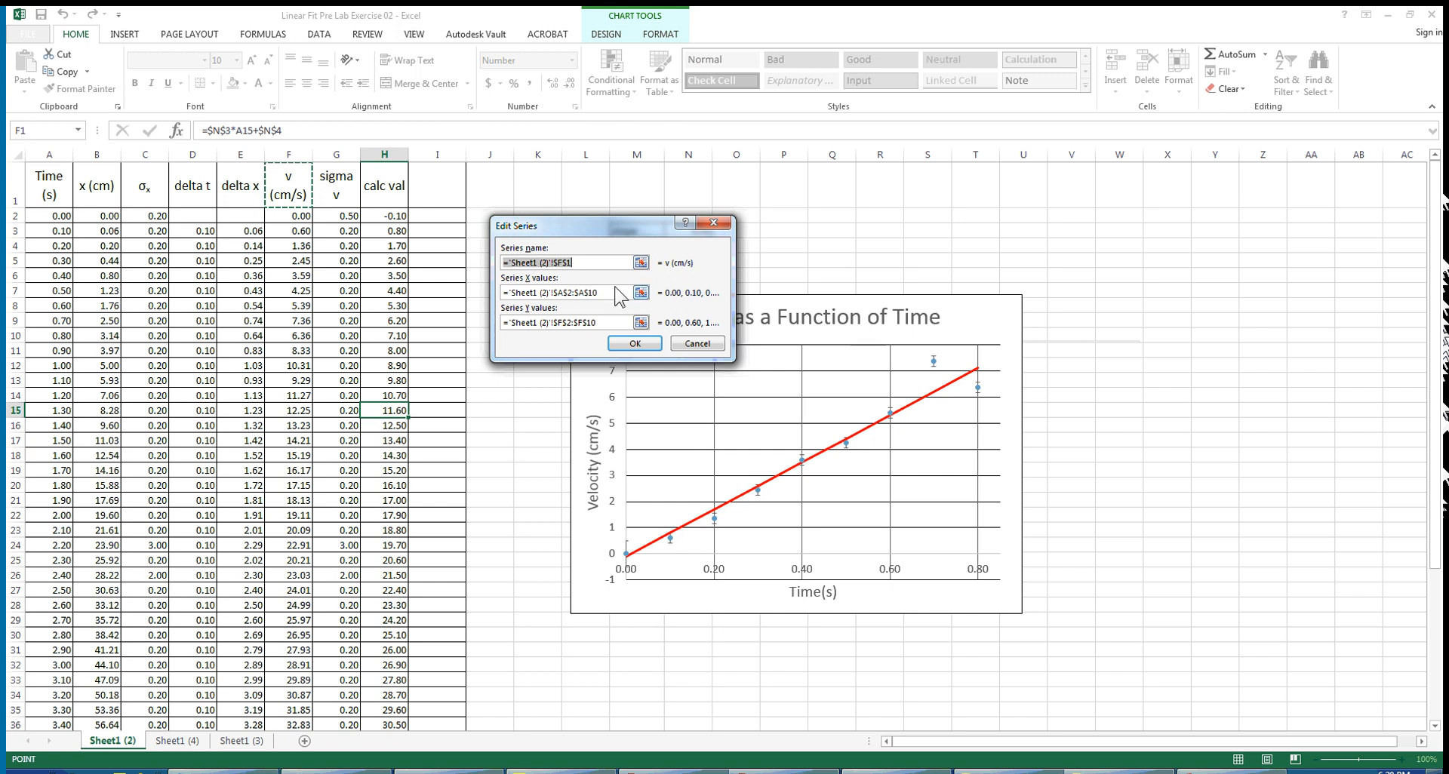
# Set the X values of the v (cm/s) series to A2:A52 on Sheet1 (2).
pyautogui.click(615, 287)
pyautogui.click(615, 293)
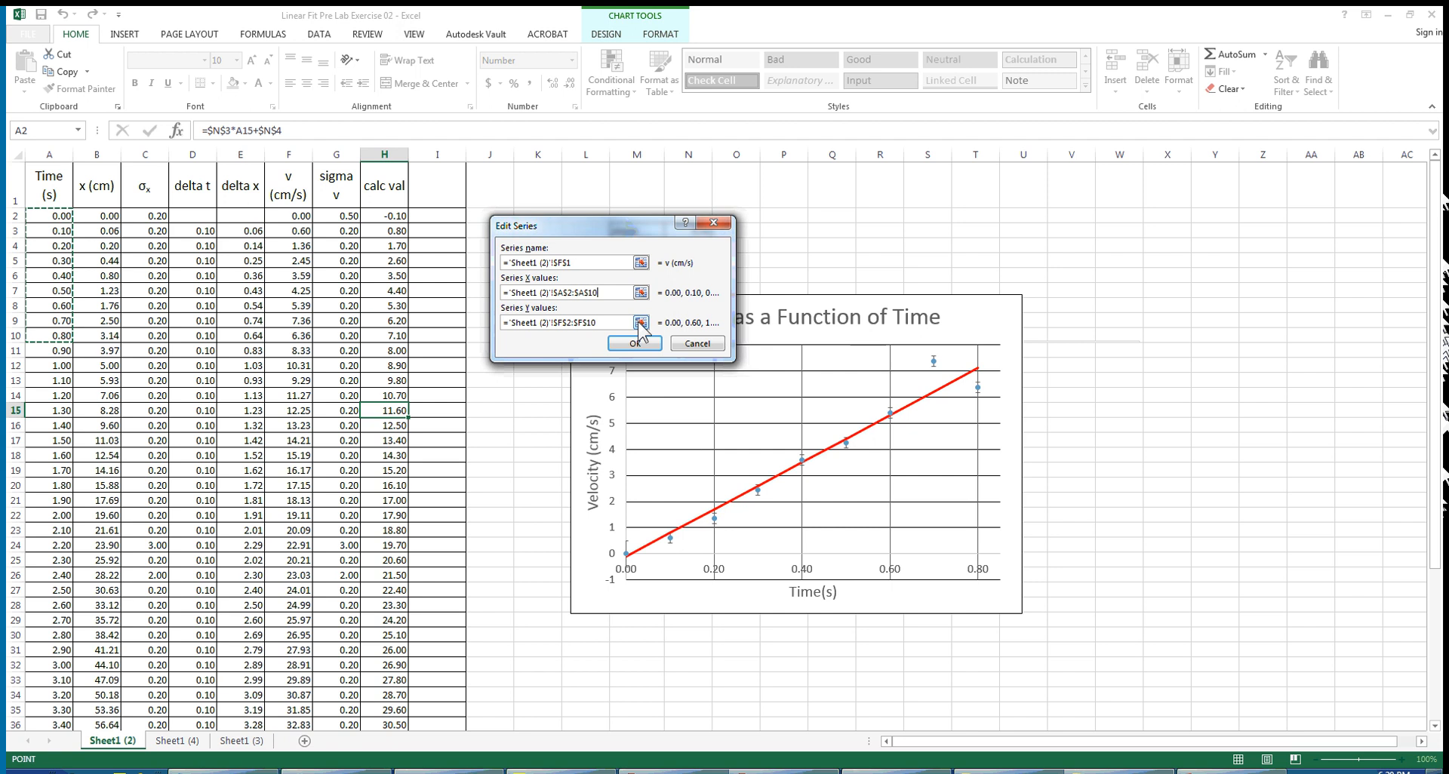
pyautogui.click(623, 323)
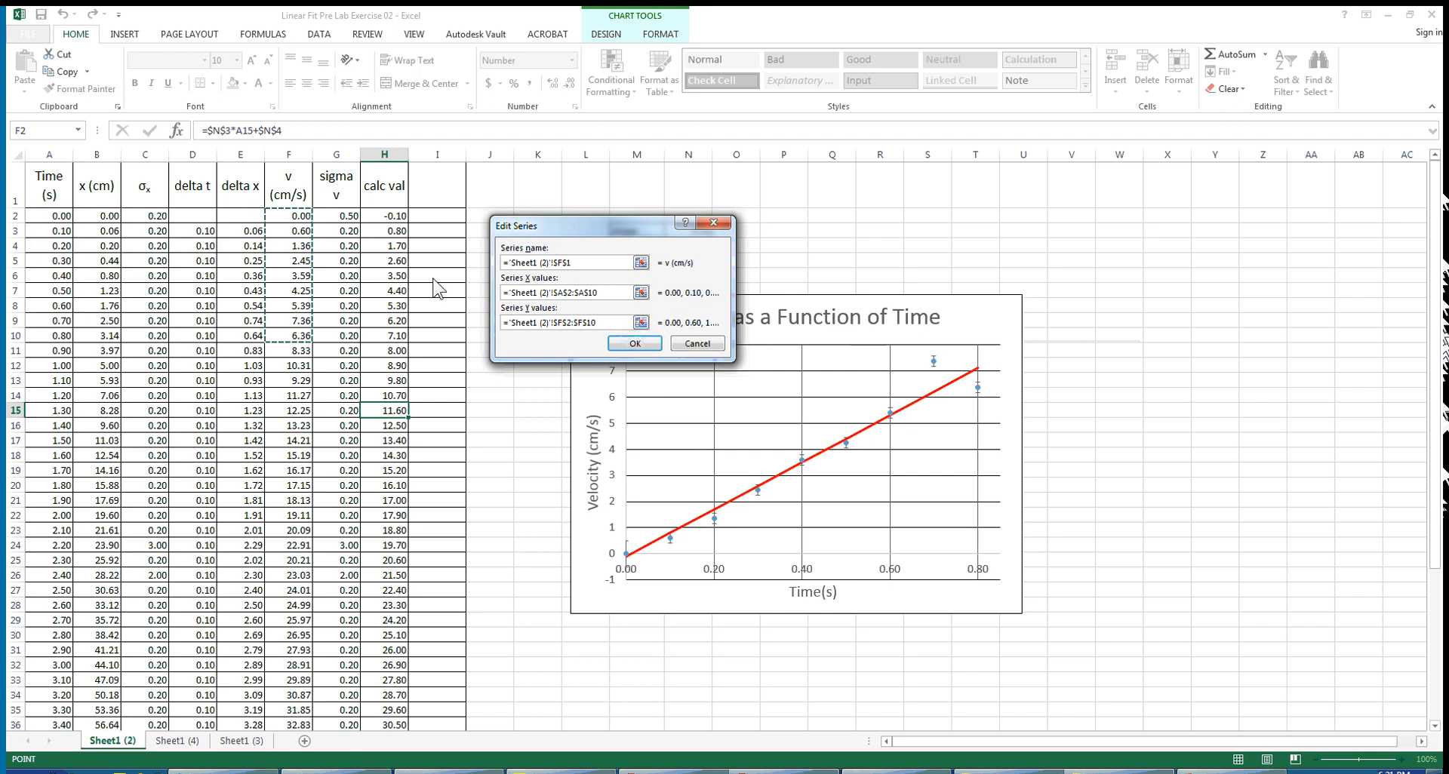
pyautogui.click(641, 293)
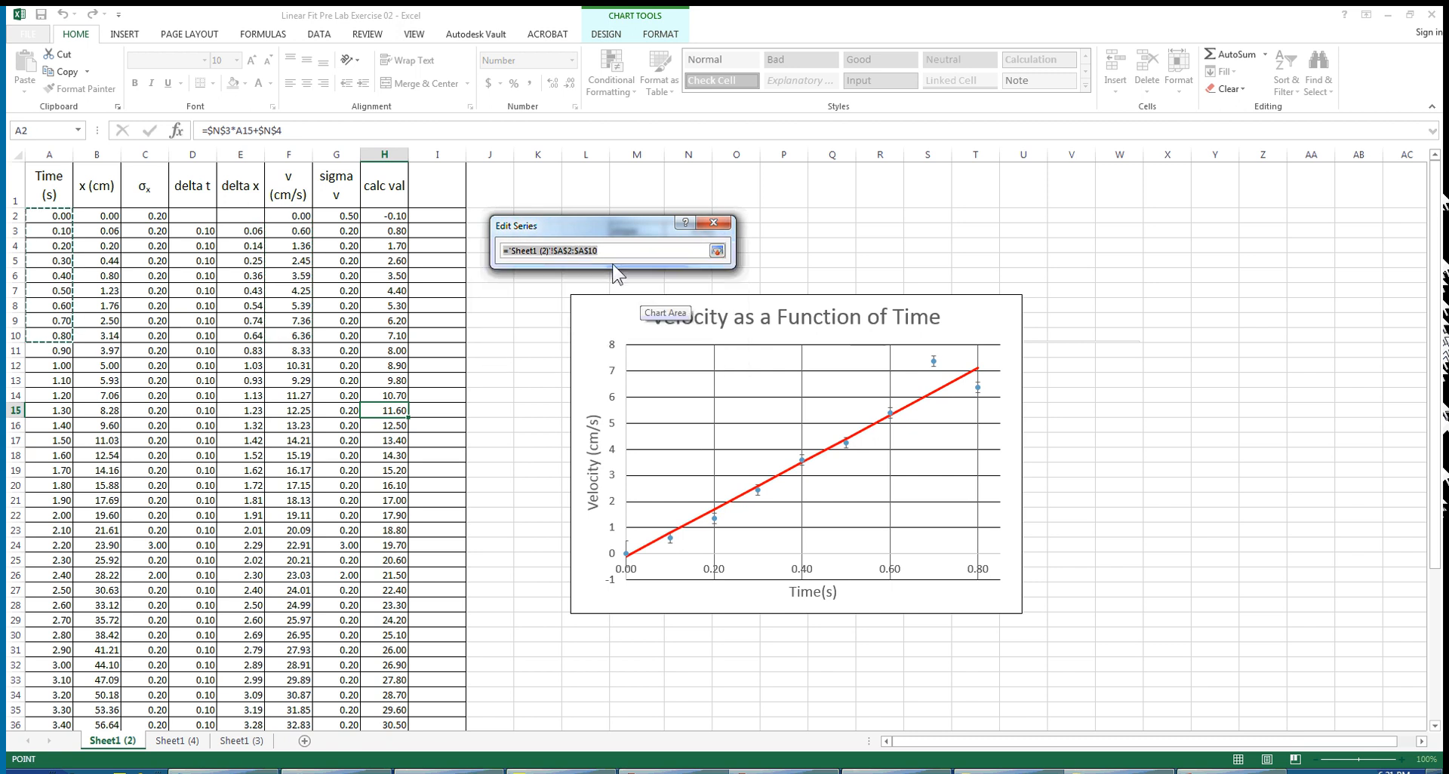
pyautogui.click(46, 217)
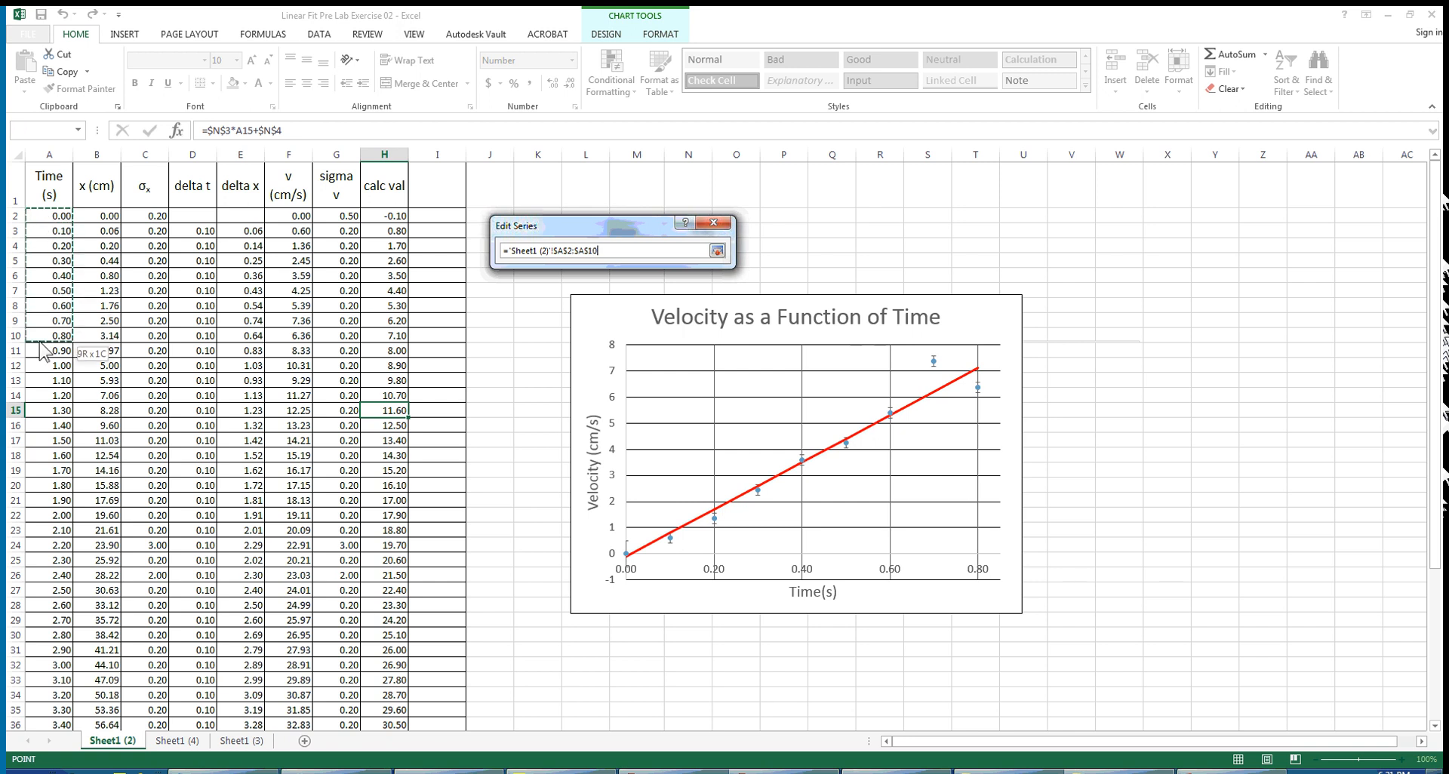
pyautogui.moveTo(43, 387); pyautogui.dragTo(58, 708)
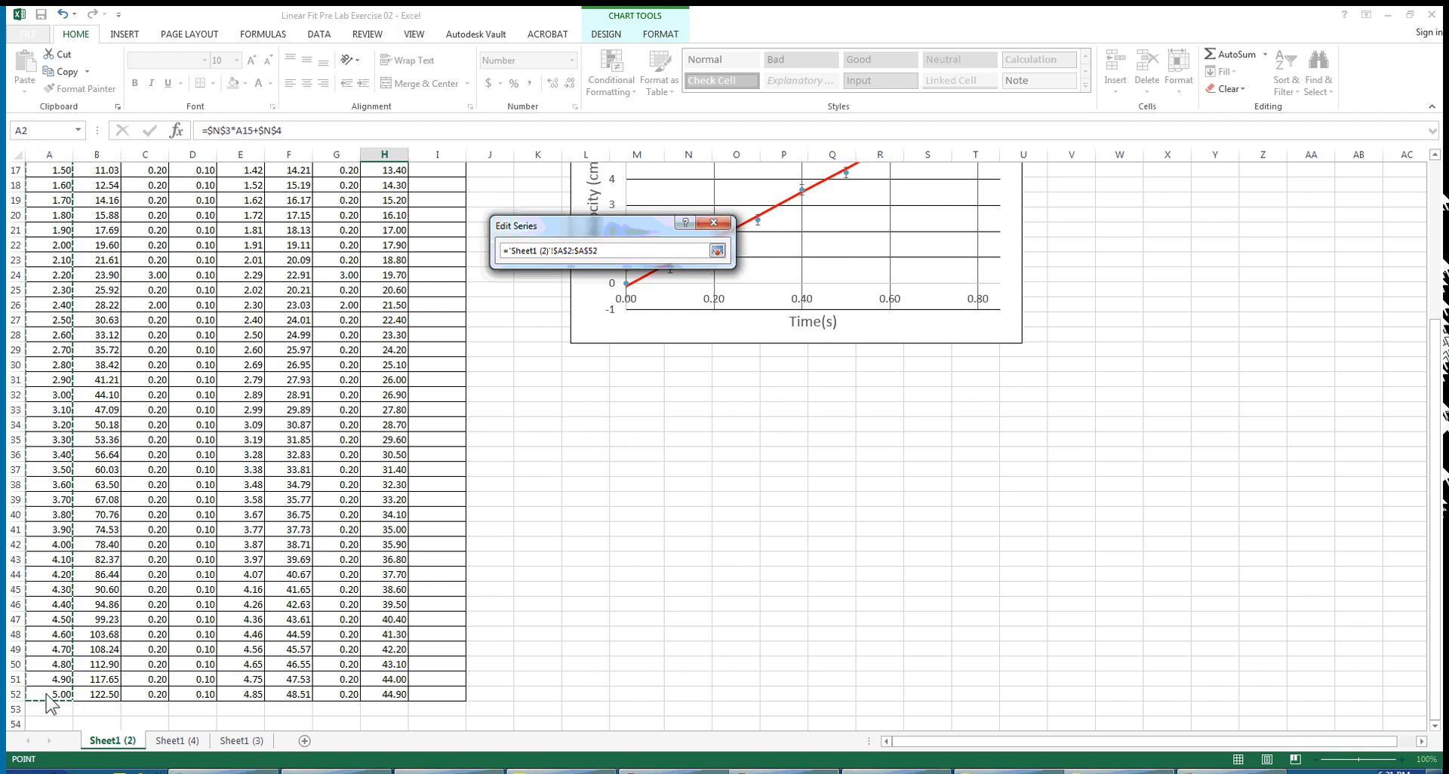
pyautogui.click(717, 251)
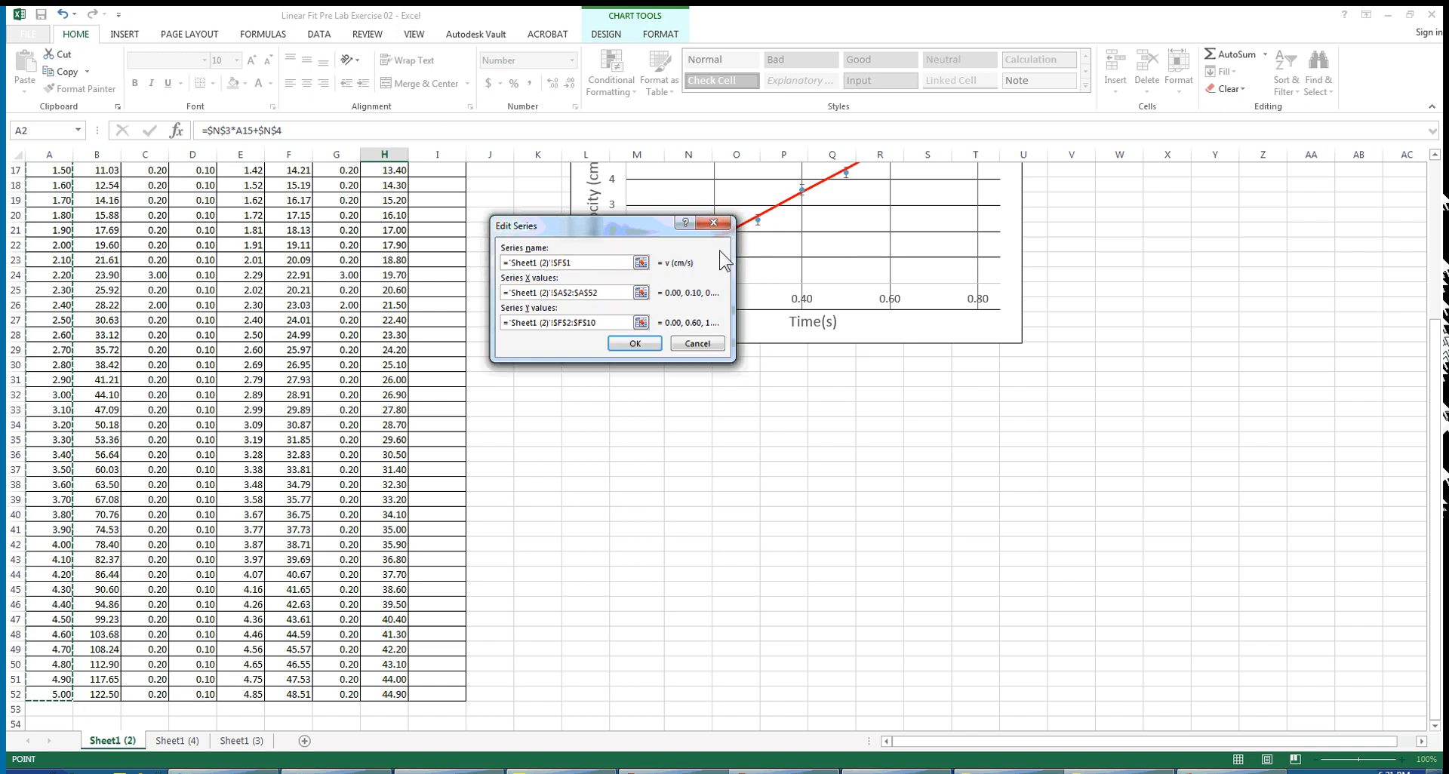
# Set the Y values of the v (cm/s) series to F2:F52, check both ranges and accept the series changes.
pyautogui.click(644, 323)
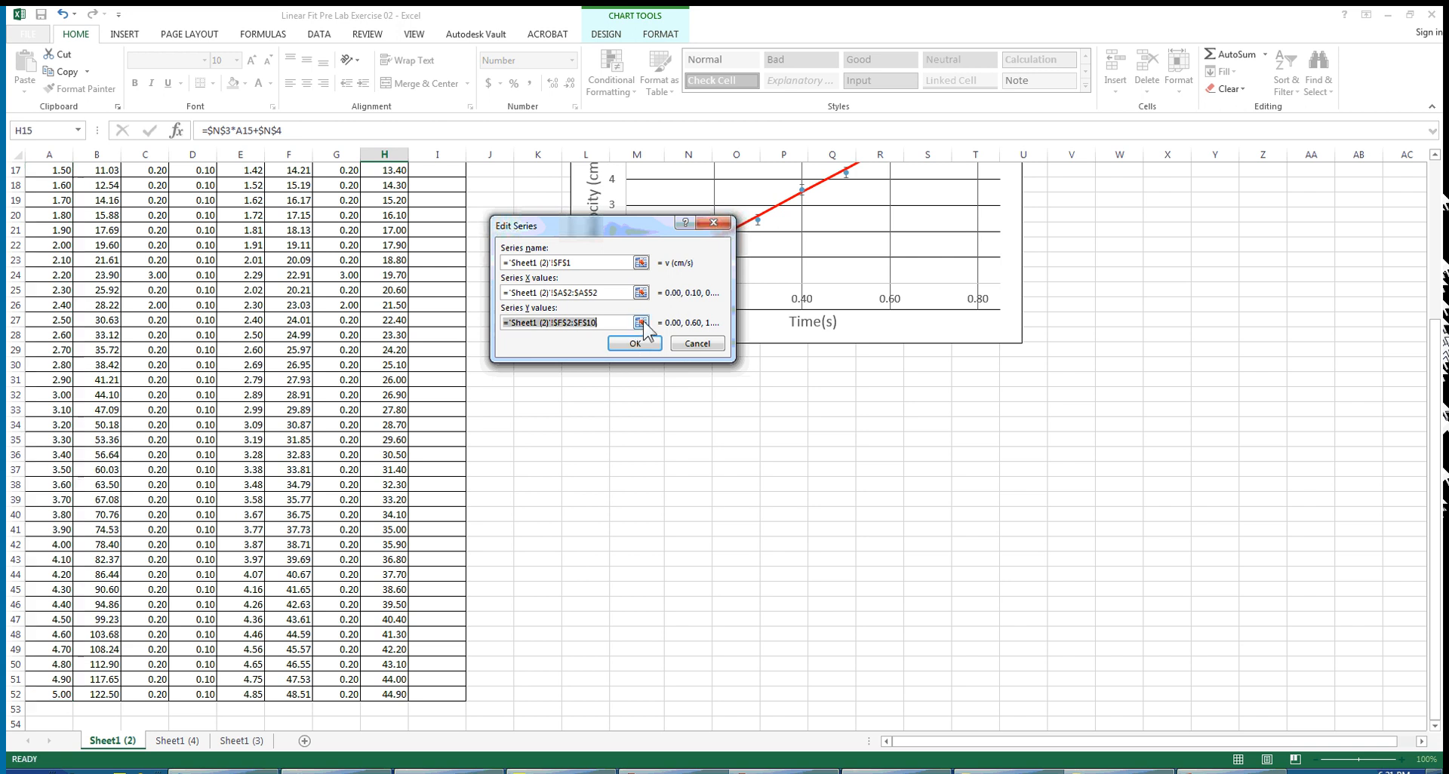
pyautogui.click(641, 323)
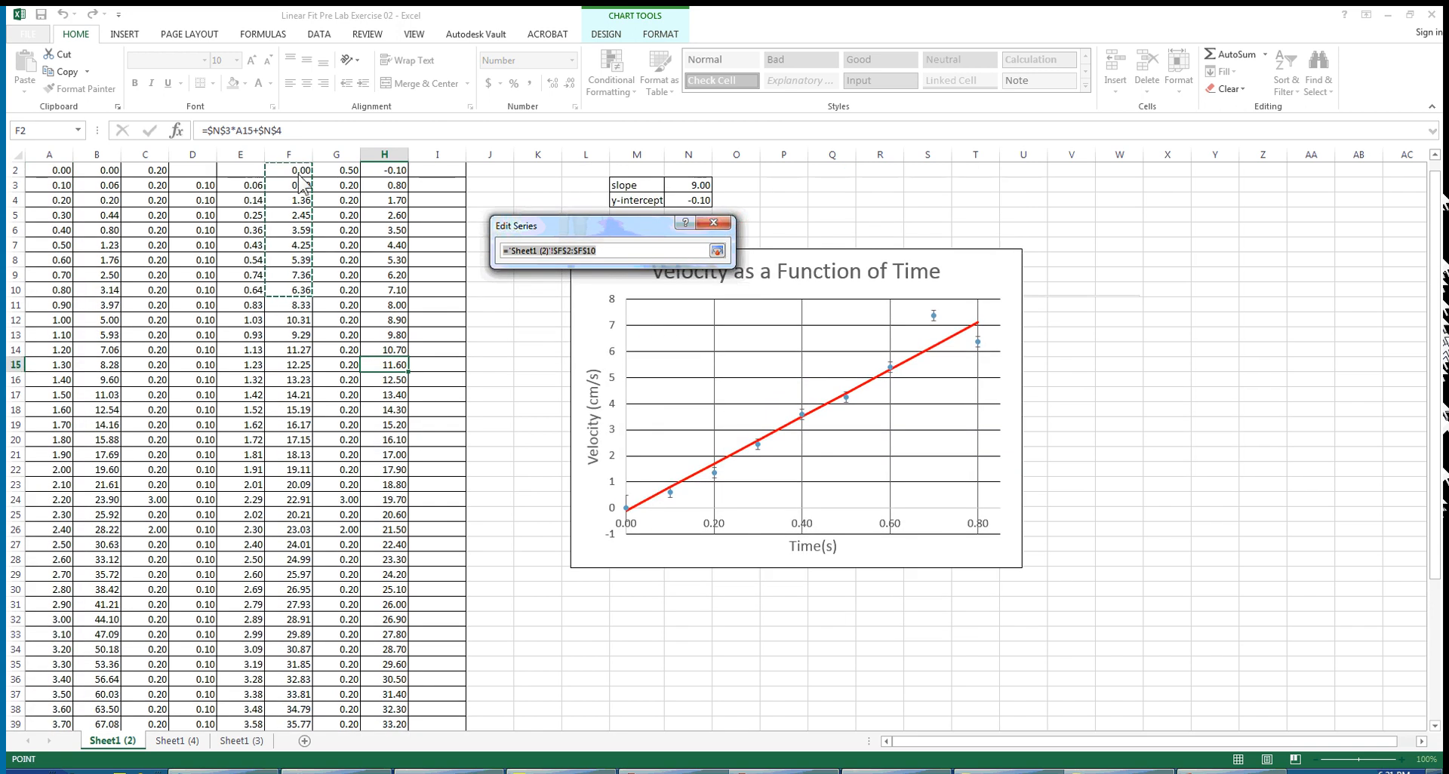
pyautogui.click(299, 174)
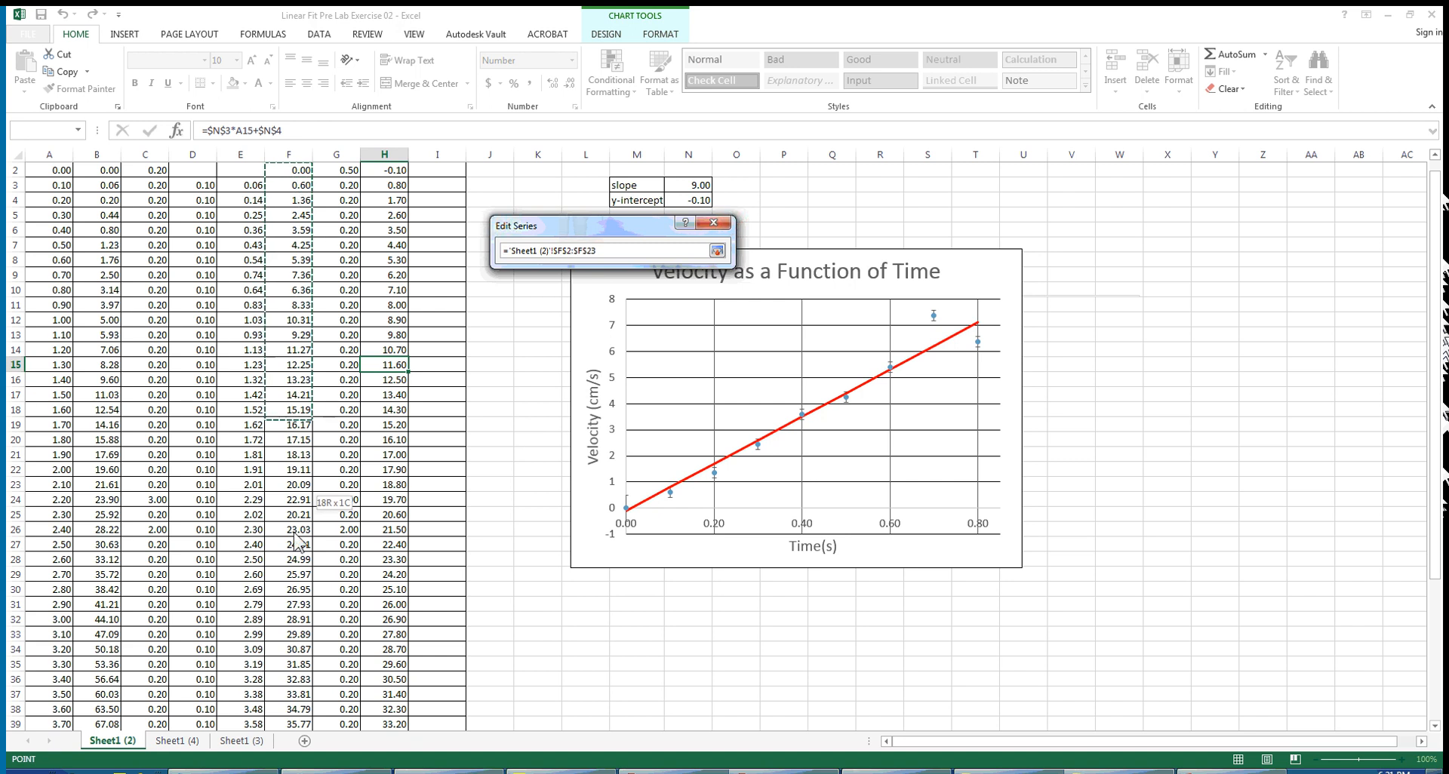
pyautogui.moveTo(295, 668); pyautogui.dragTo(293, 698)
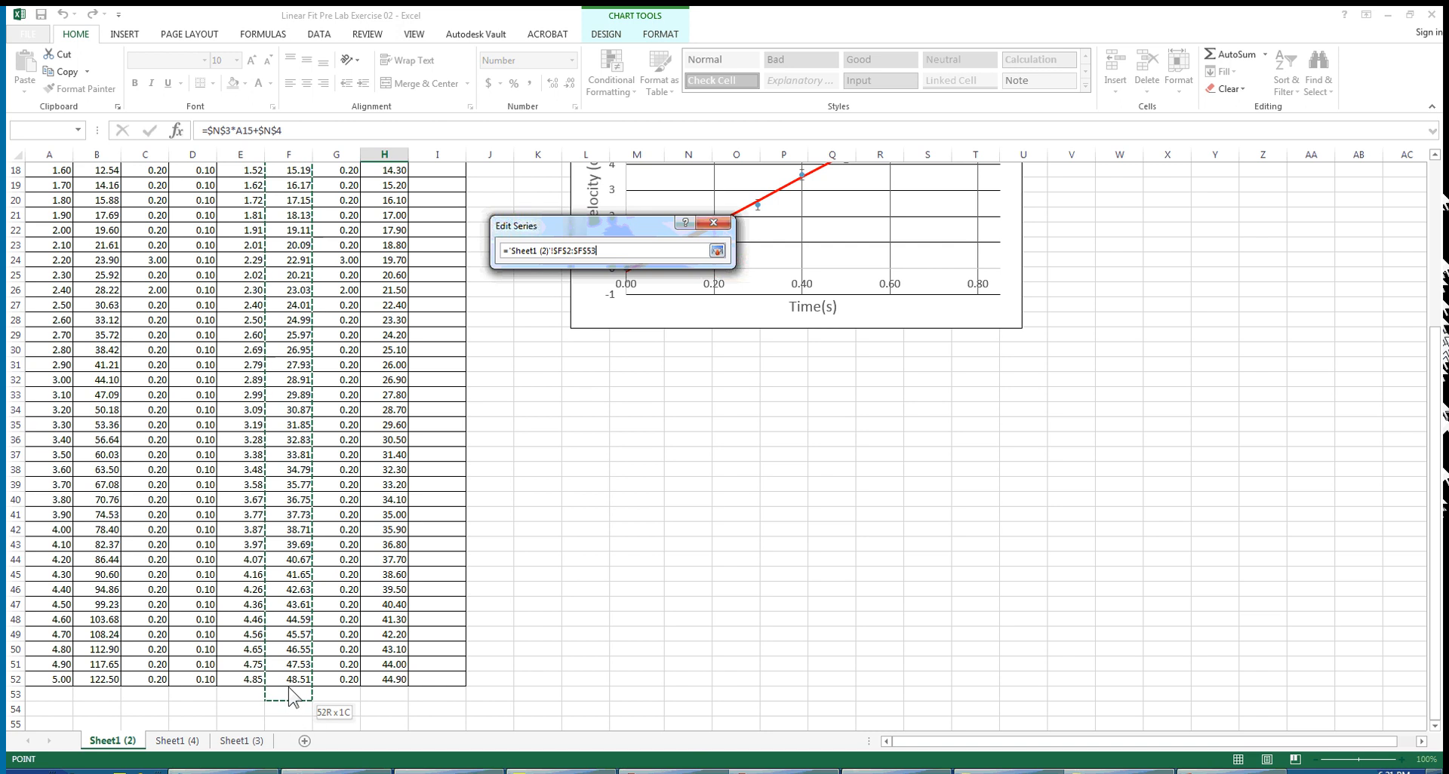
pyautogui.click(717, 251)
pyautogui.moveTo(648, 236); pyautogui.dragTo(758, 419)
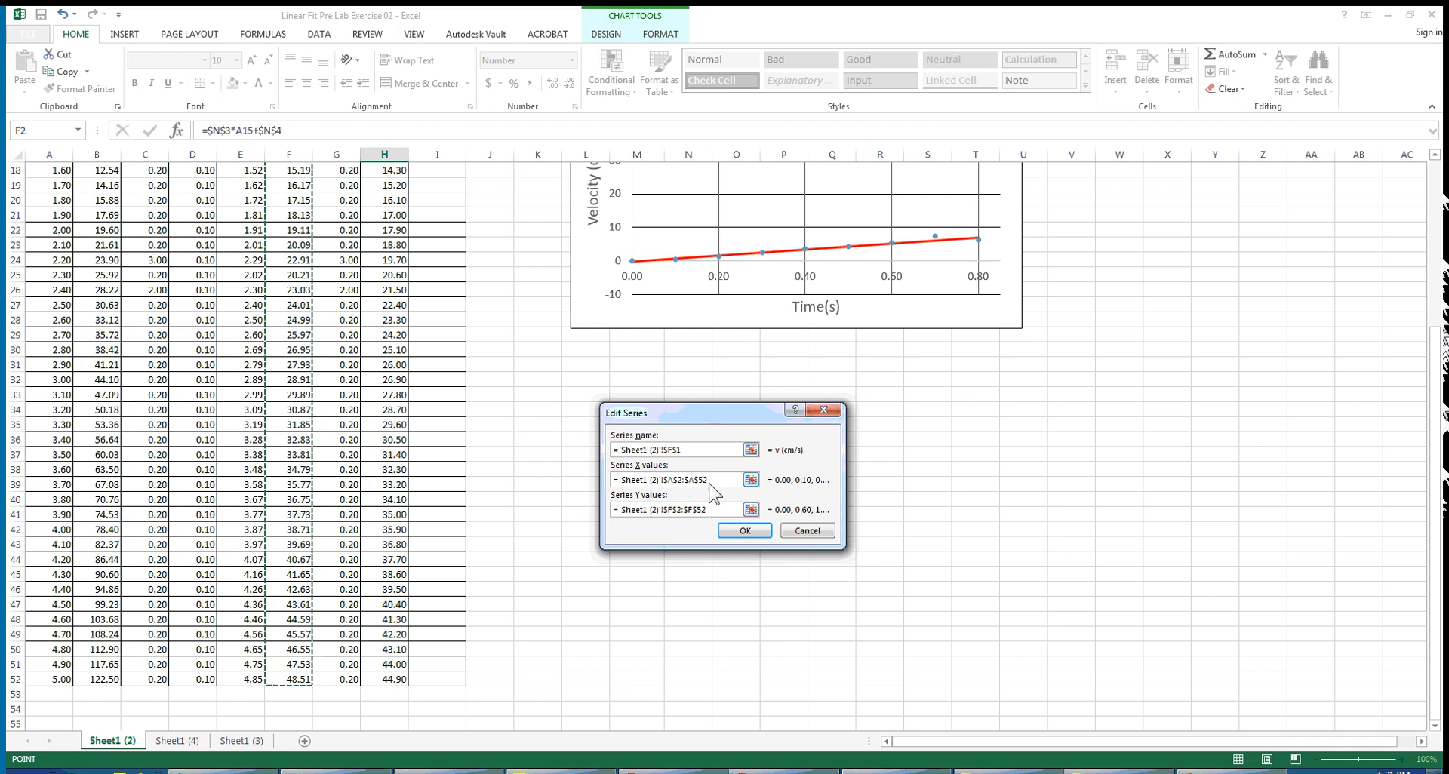
pyautogui.moveTo(650, 481); pyautogui.dragTo(685, 523)
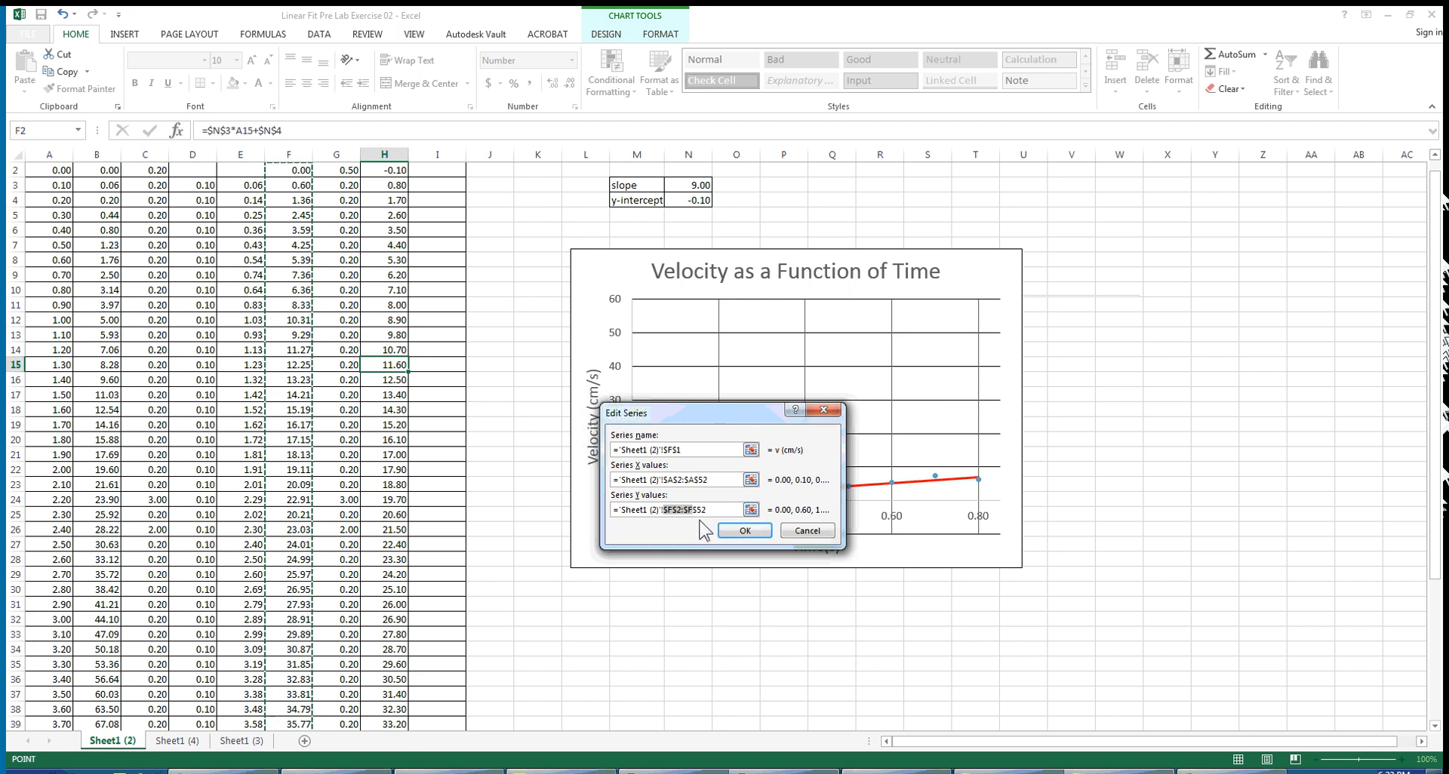
pyautogui.moveTo(692, 415); pyautogui.dragTo(609, 544)
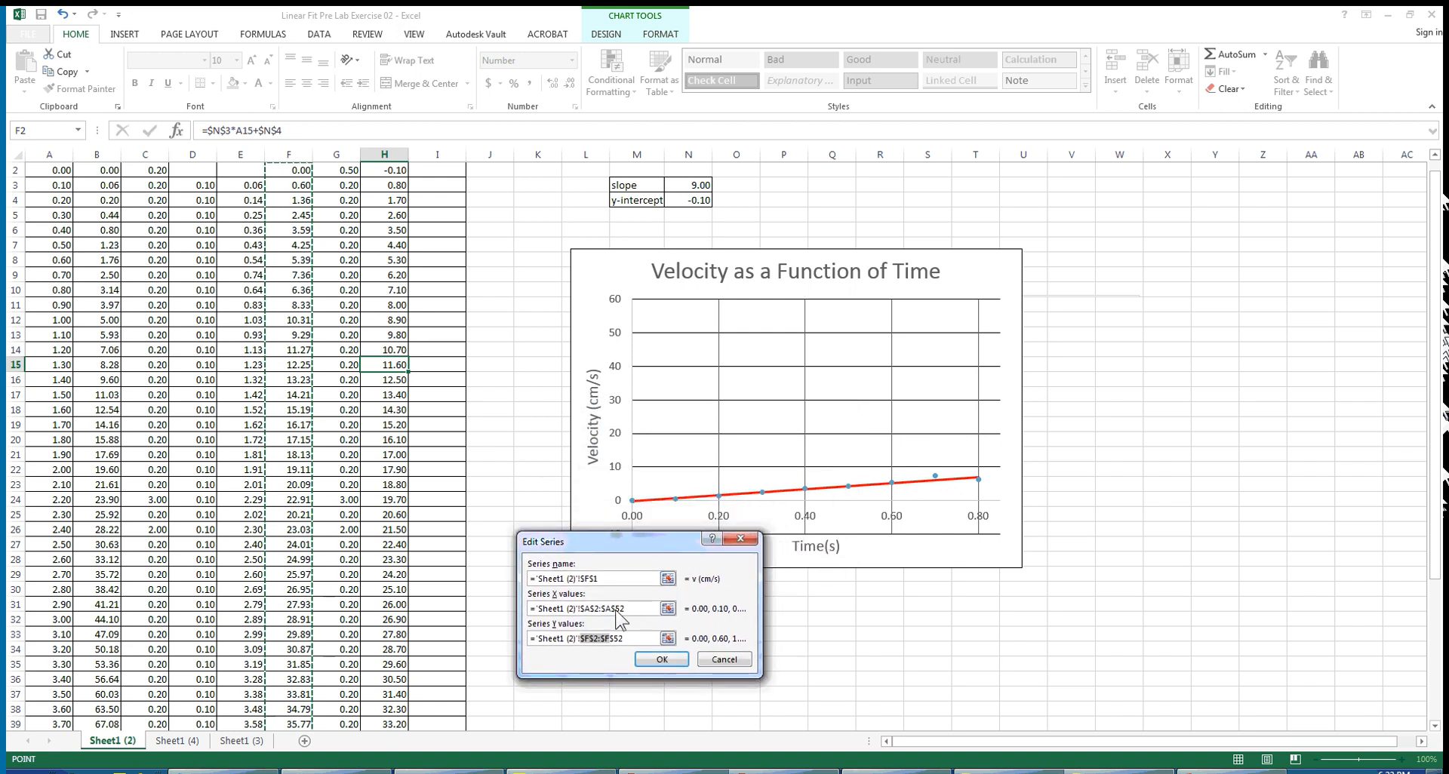
pyautogui.click(661, 661)
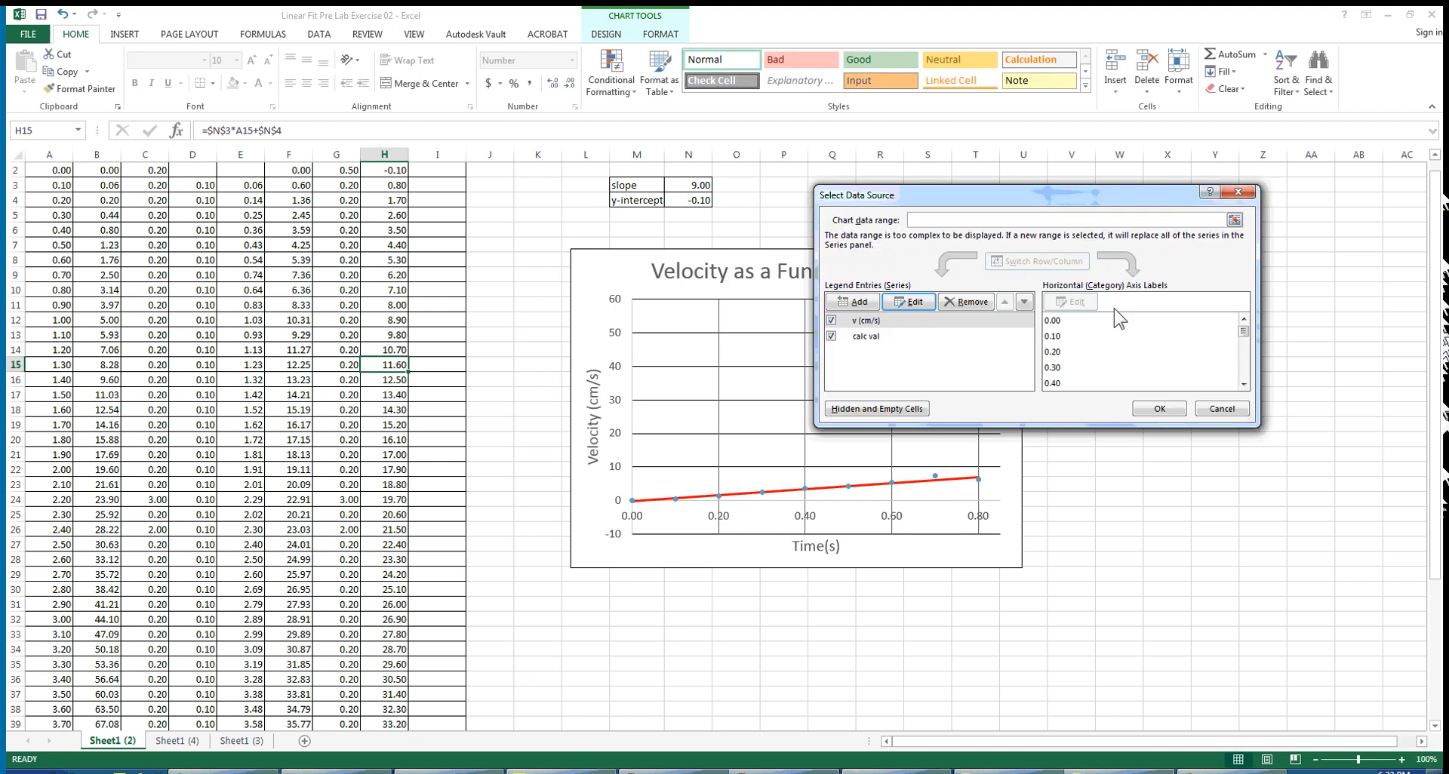
# Edit the calc val series of the chart and set its X values to A2:A52.
pyautogui.click(875, 338)
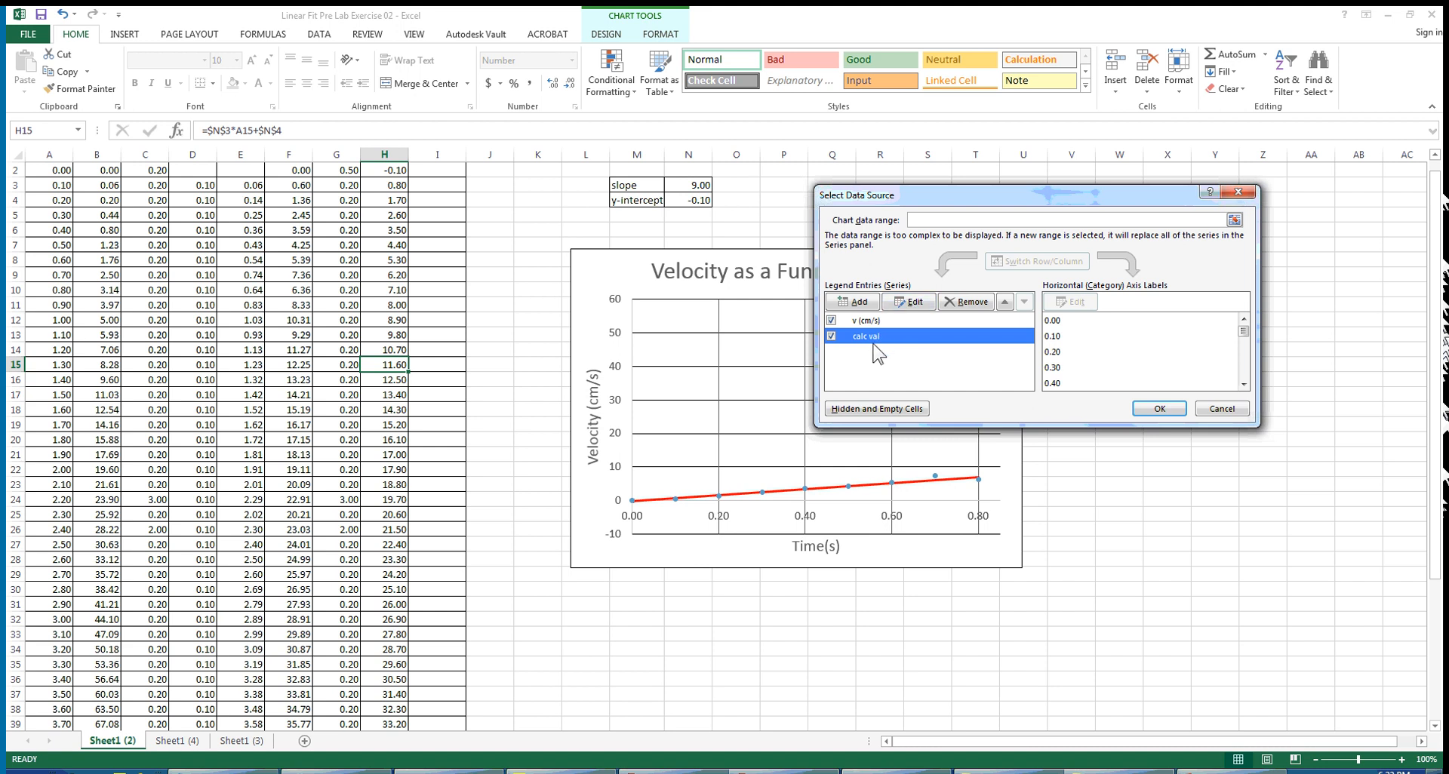
pyautogui.click(916, 304)
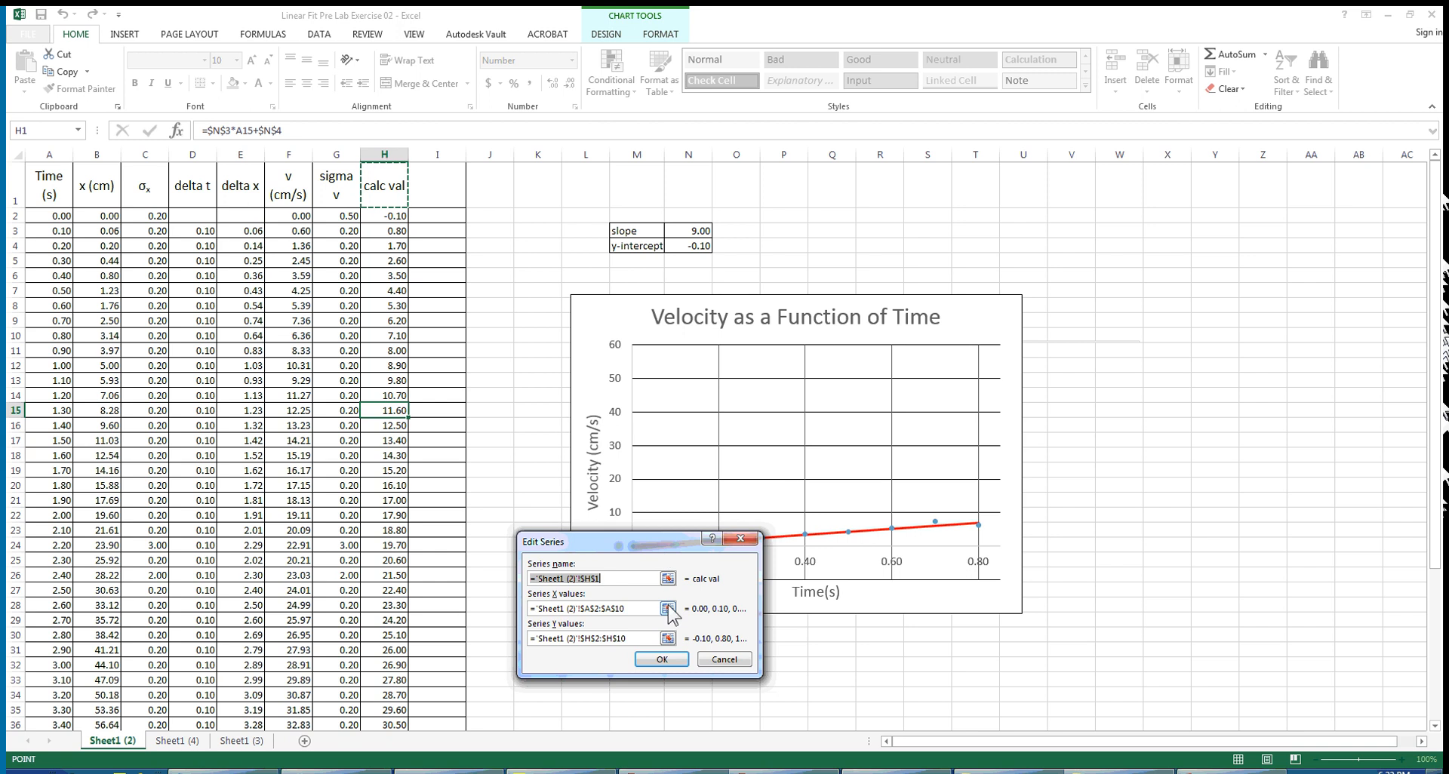
pyautogui.click(668, 609)
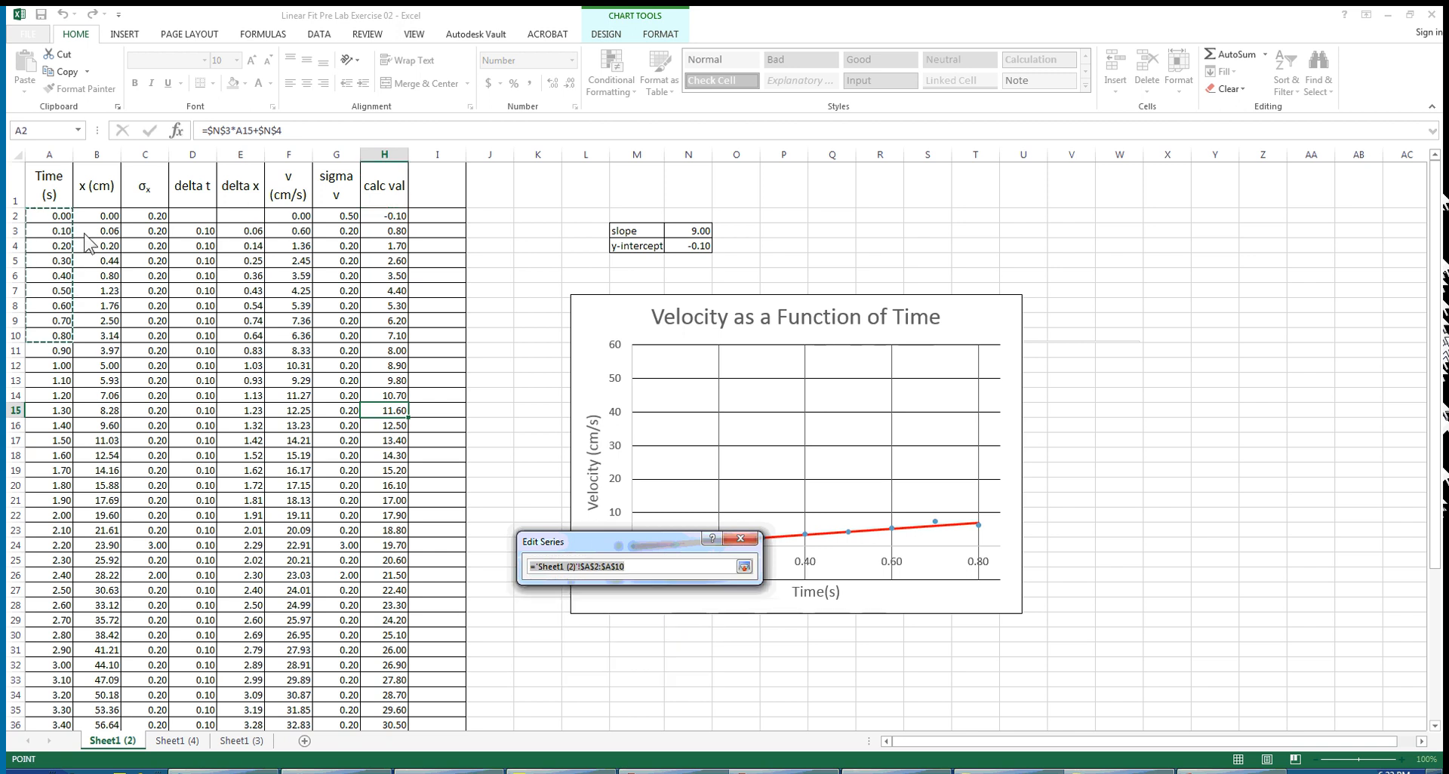
pyautogui.moveTo(52, 219); pyautogui.dragTo(30, 689)
pyautogui.moveTo(30, 683); pyautogui.dragTo(34, 688)
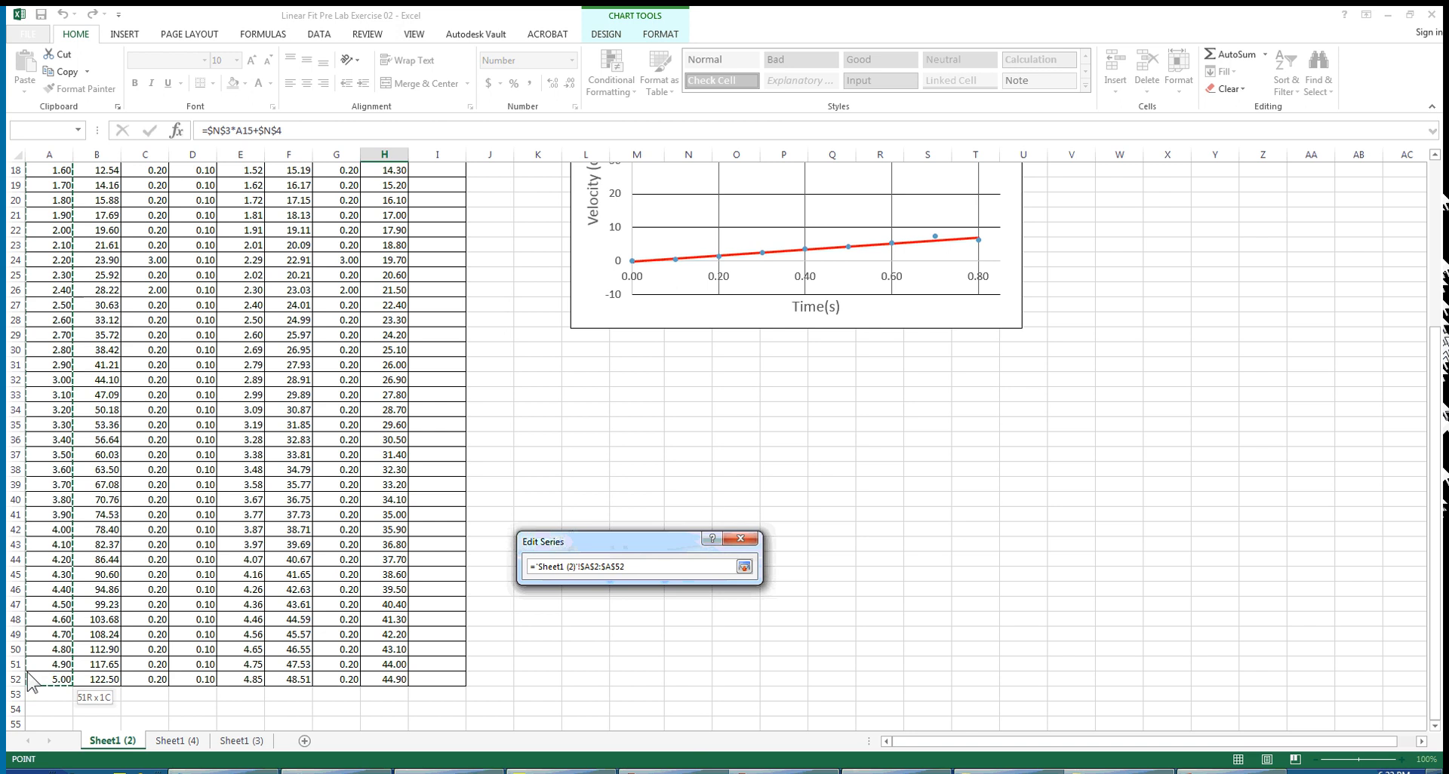
pyautogui.click(744, 566)
# Set the Y values of the calc val series to H2:H52 and apply the chart's data source changes.
pyautogui.click(668, 640)
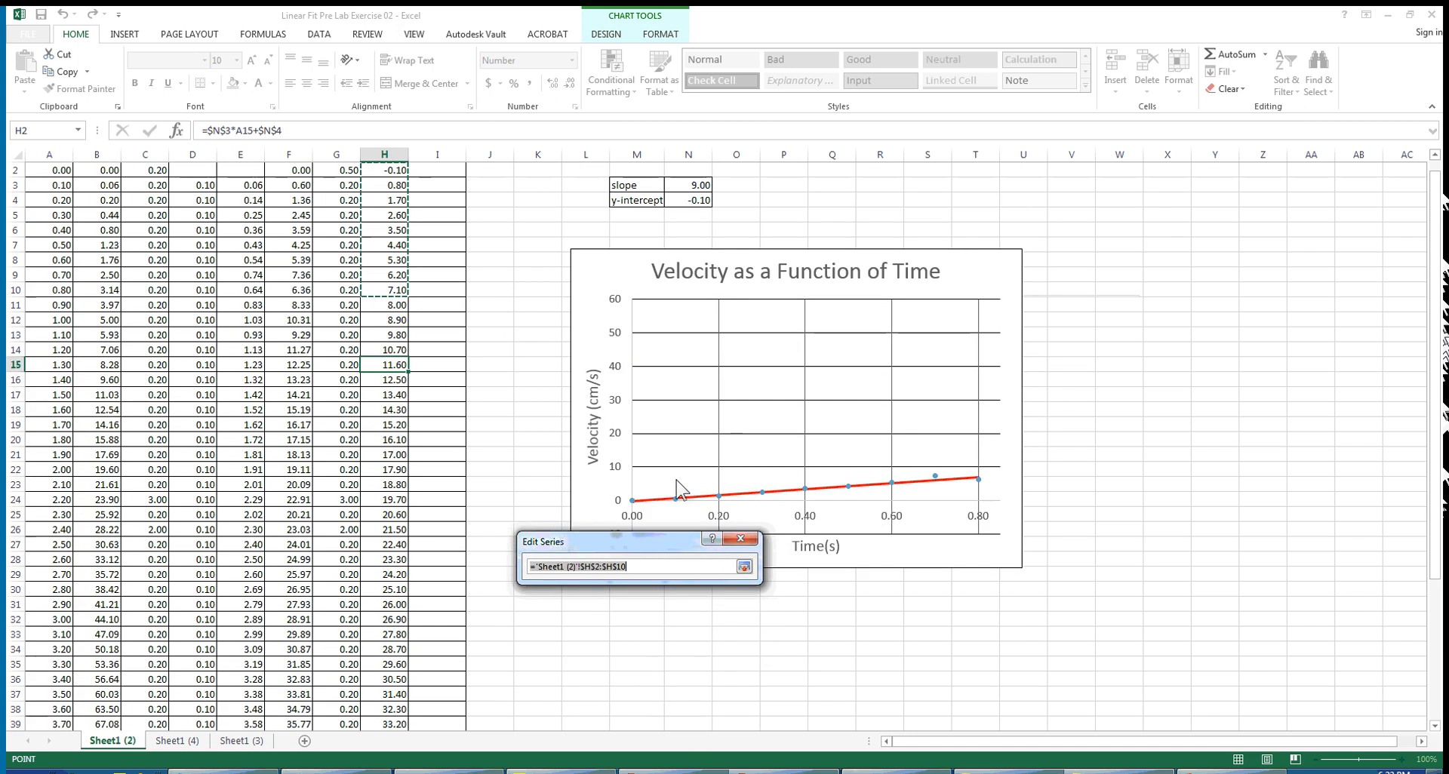
pyautogui.moveTo(391, 172); pyautogui.dragTo(379, 703)
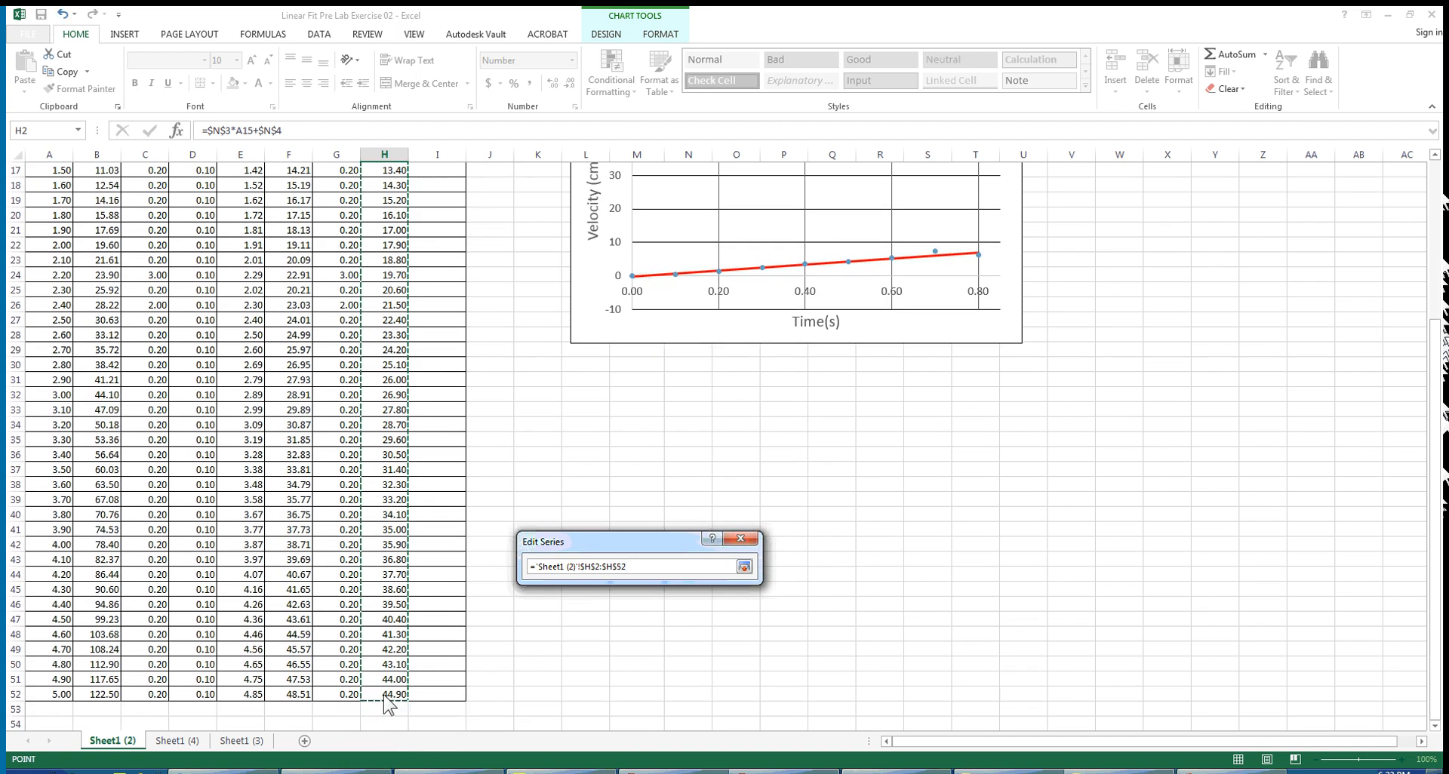
pyautogui.click(744, 566)
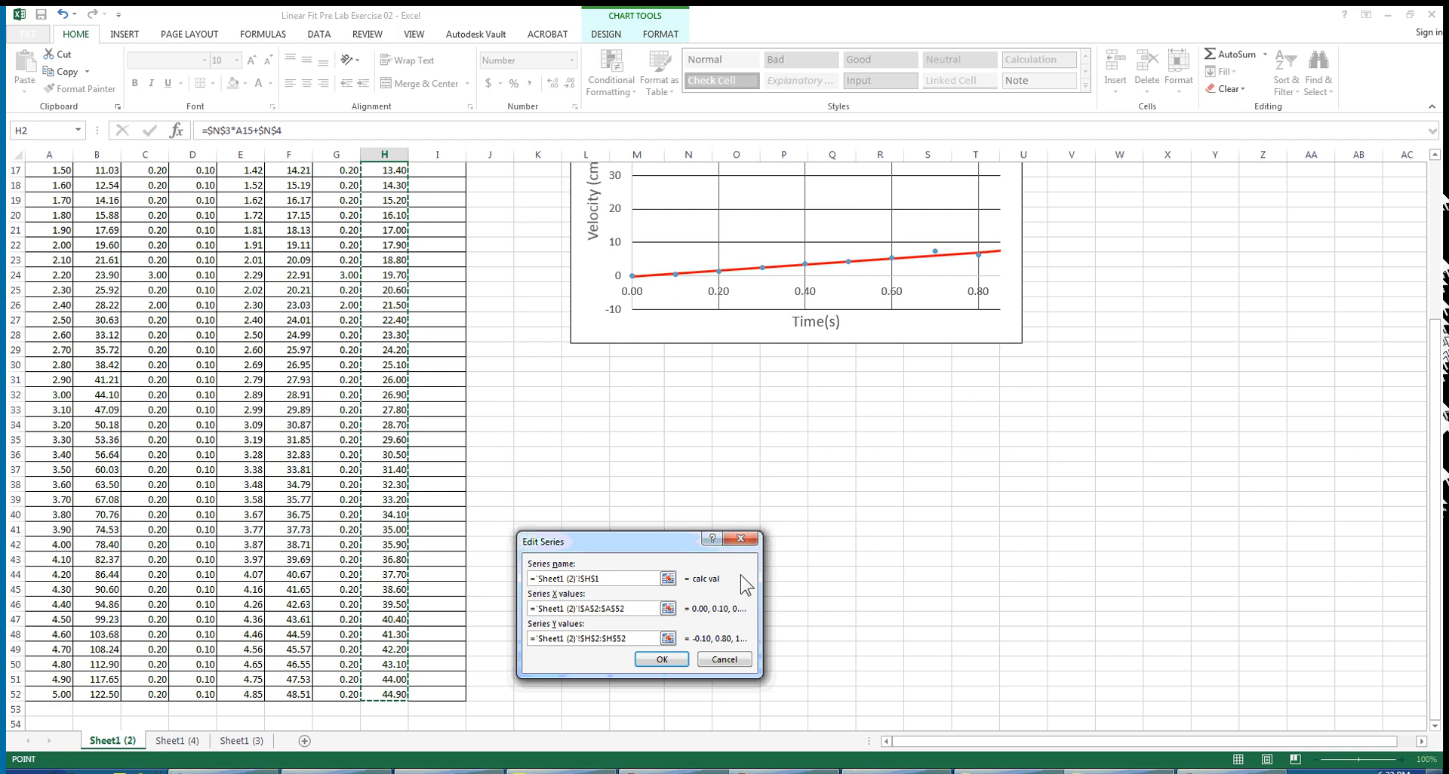
pyautogui.click(662, 659)
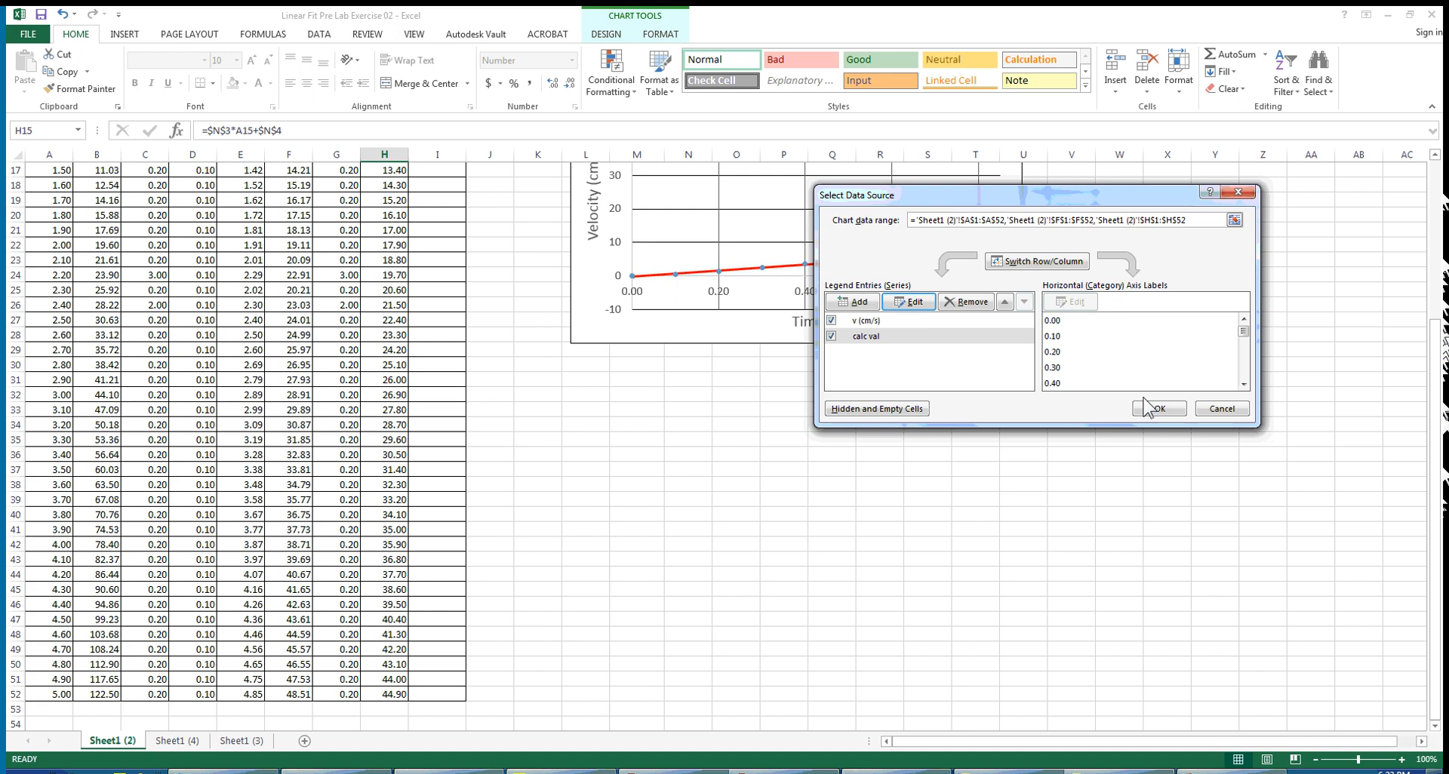
pyautogui.click(1148, 410)
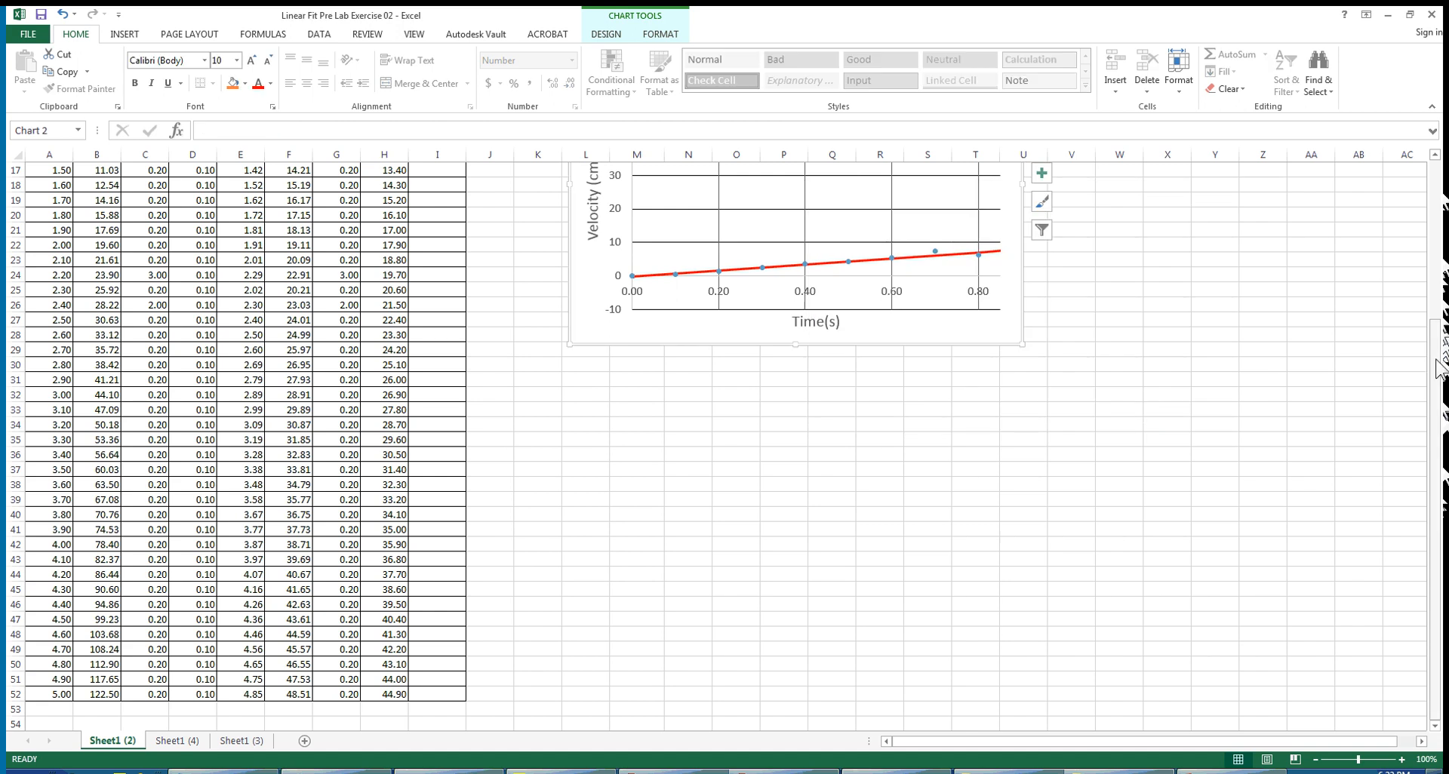
# Reset the minimum and maximum bounds of the chart's horizontal time axis to automatic.
pyautogui.moveTo(1438, 370); pyautogui.dragTo(1416, 210)
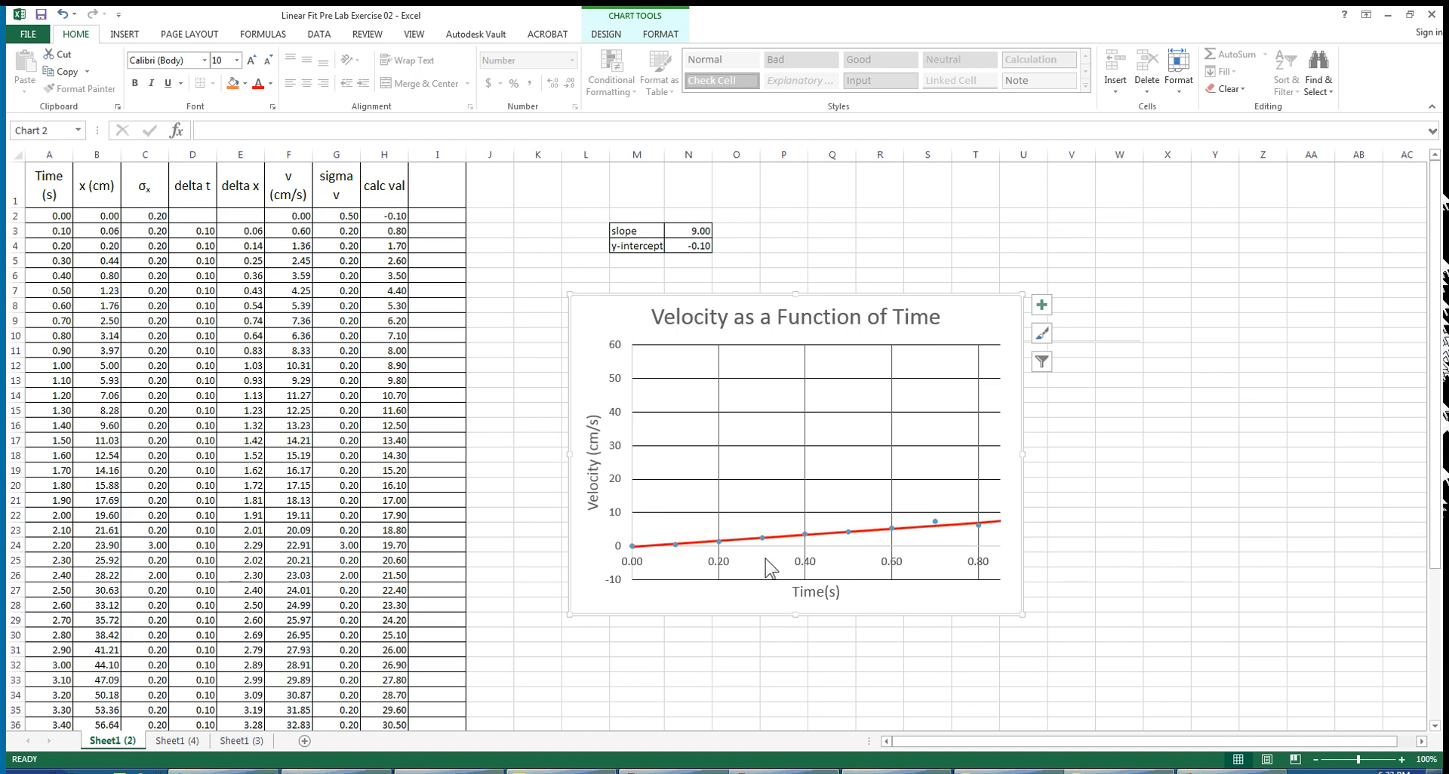
pyautogui.click(723, 570)
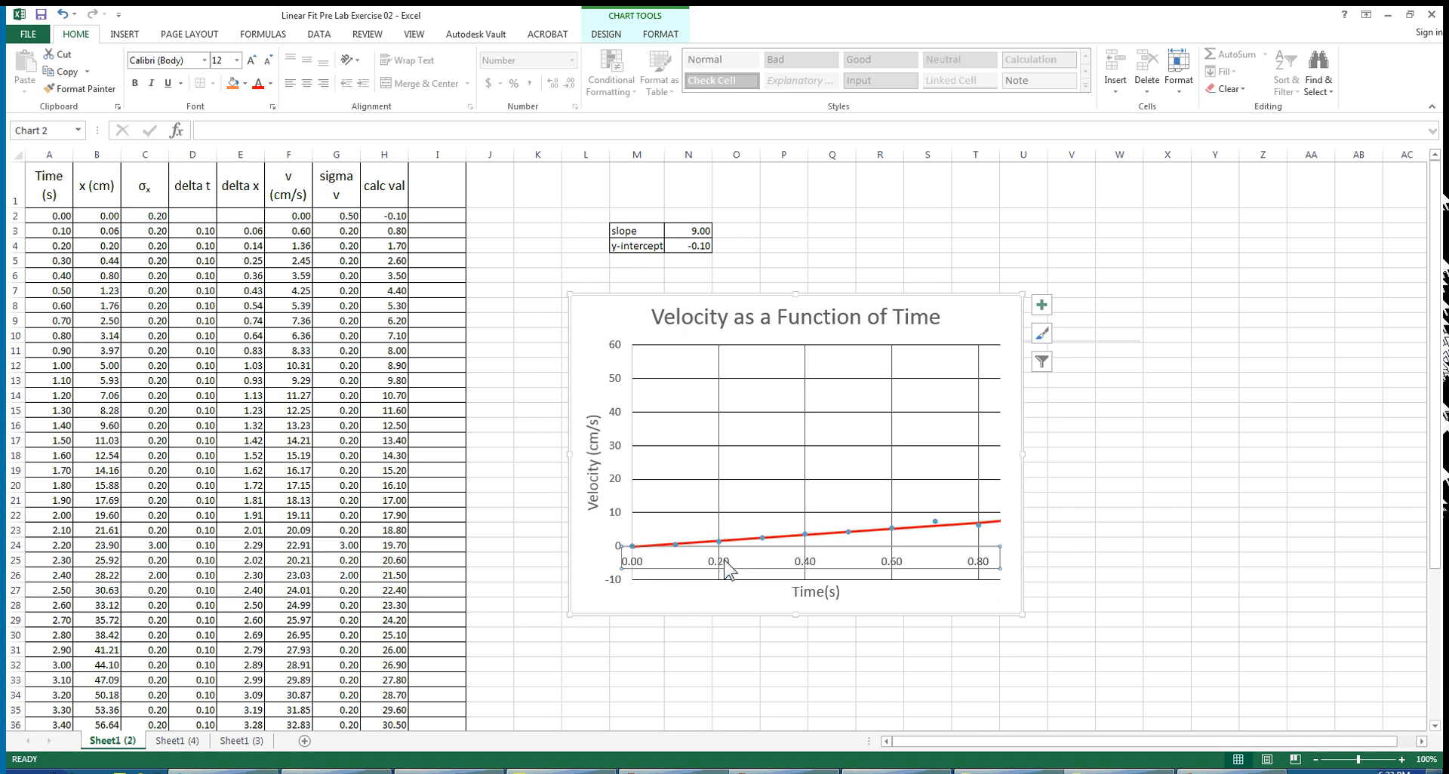
pyautogui.doubleClick(724, 570)
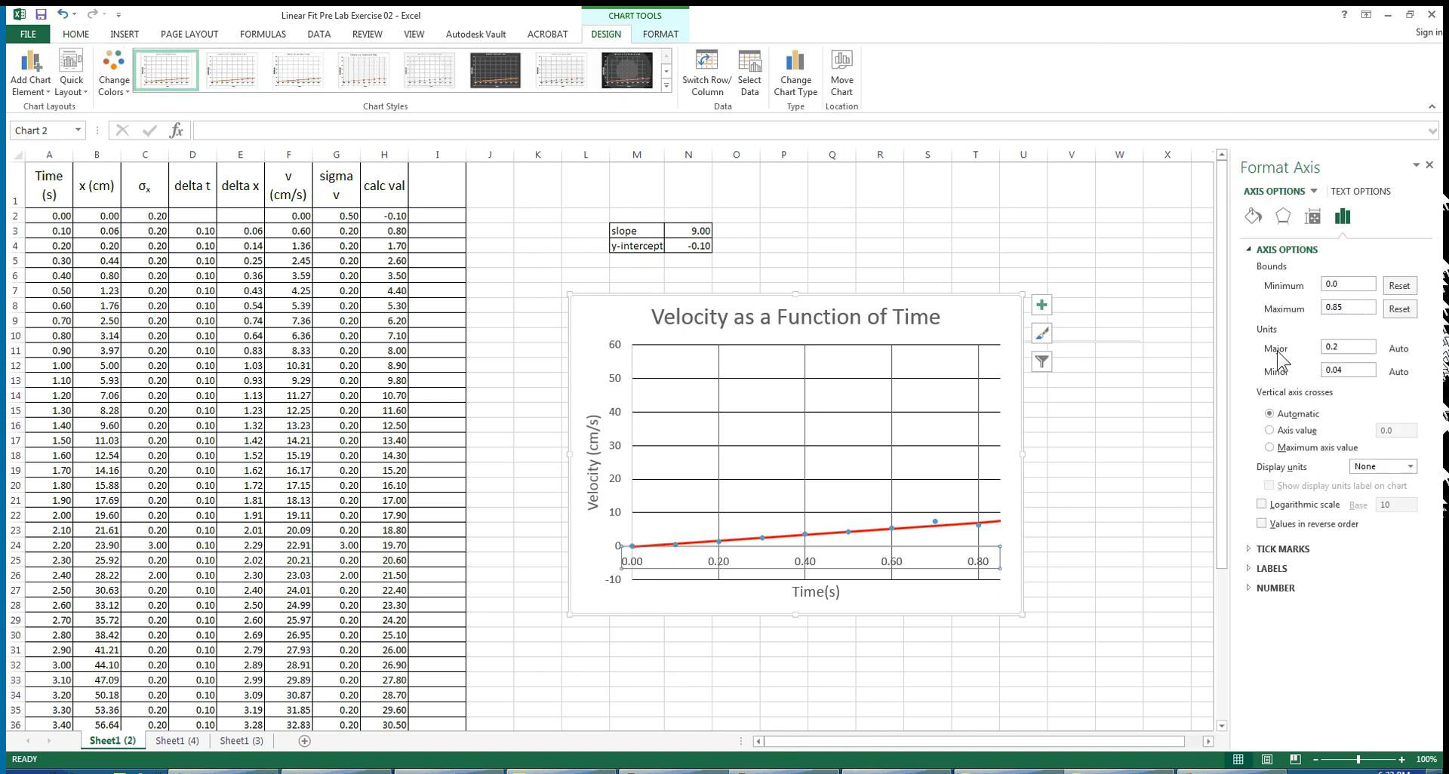
pyautogui.click(1398, 287)
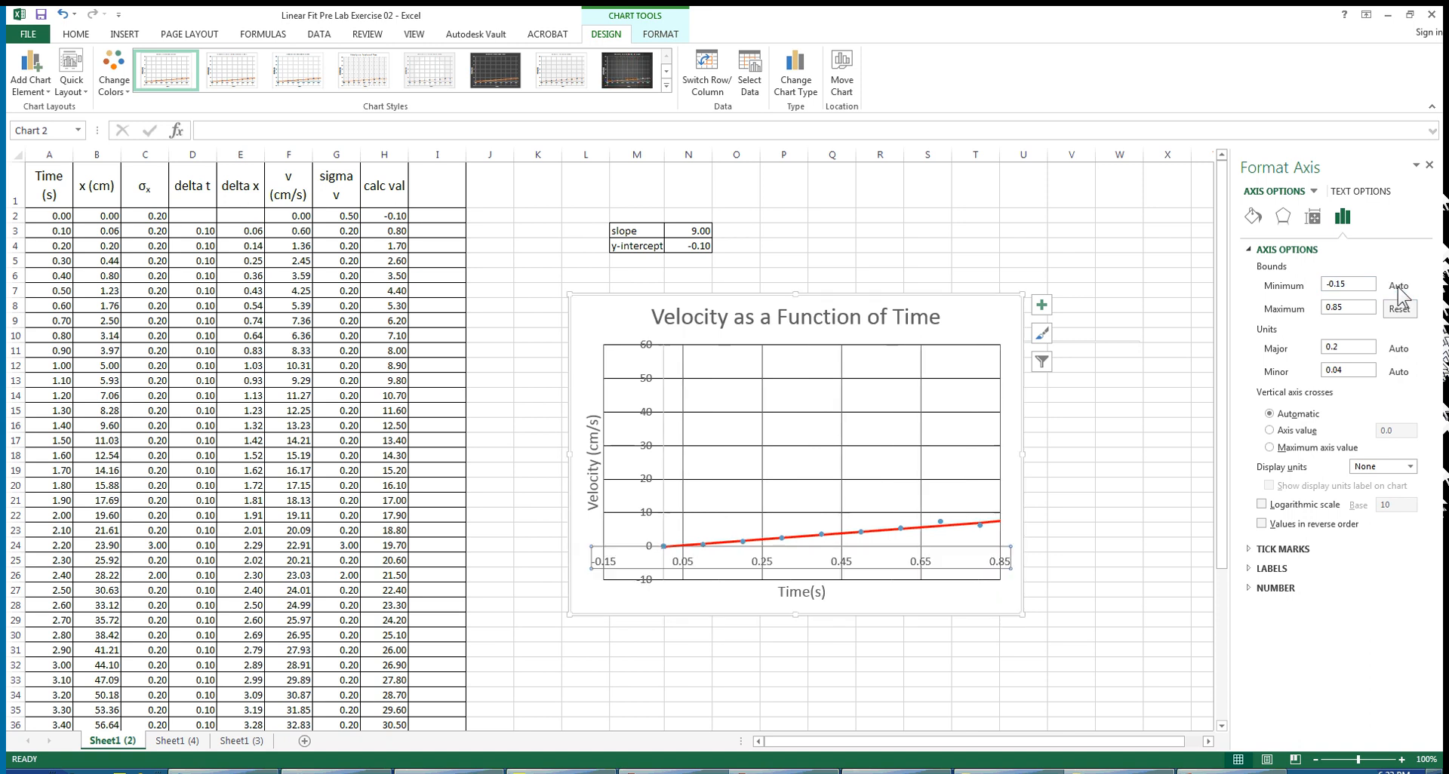
pyautogui.click(1399, 309)
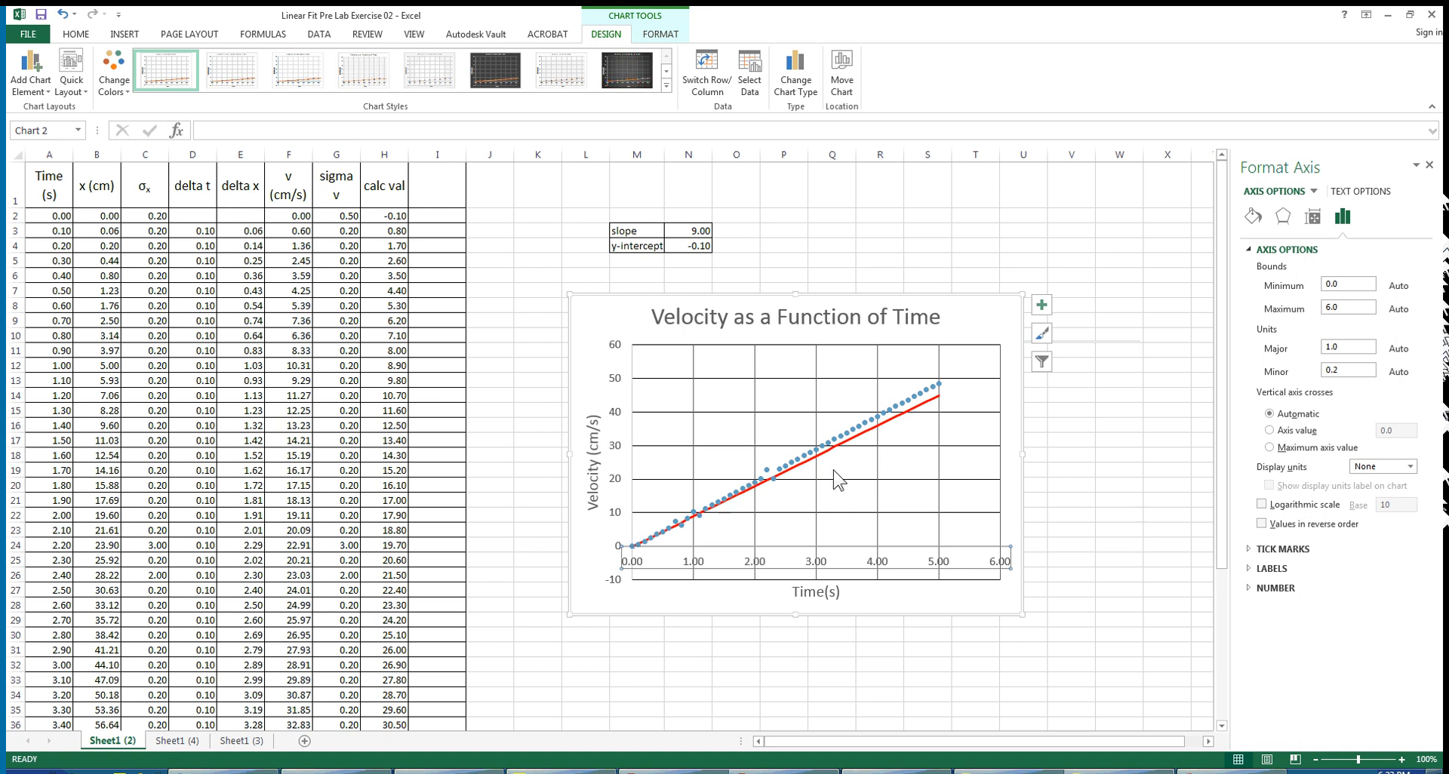
# Try a position uncertainty of 5 in cell C16 to test its effect on the chart's error bars.
pyautogui.moveTo(881, 412)
pyautogui.click(149, 427)
pyautogui.write('5')
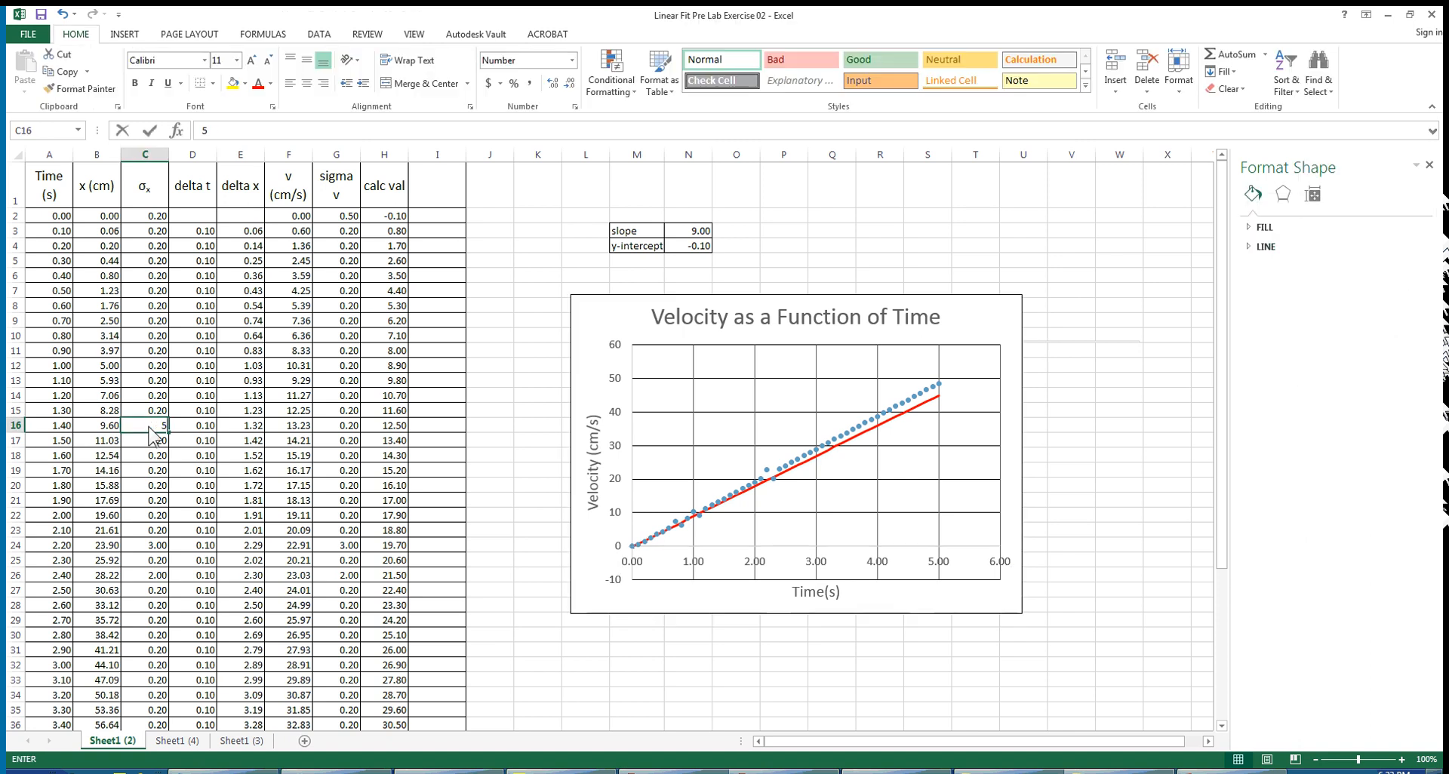
pyautogui.press('Return')
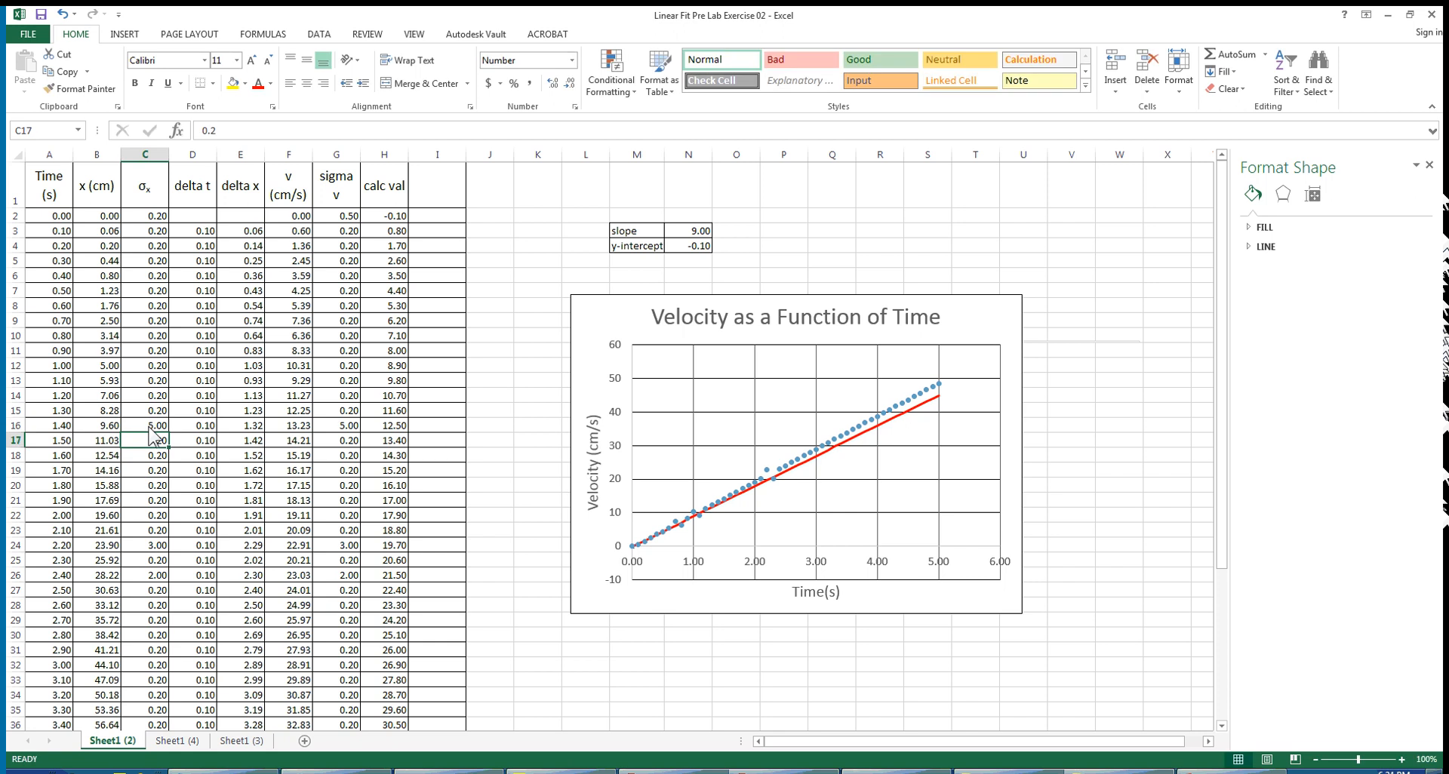
pyautogui.click(159, 427)
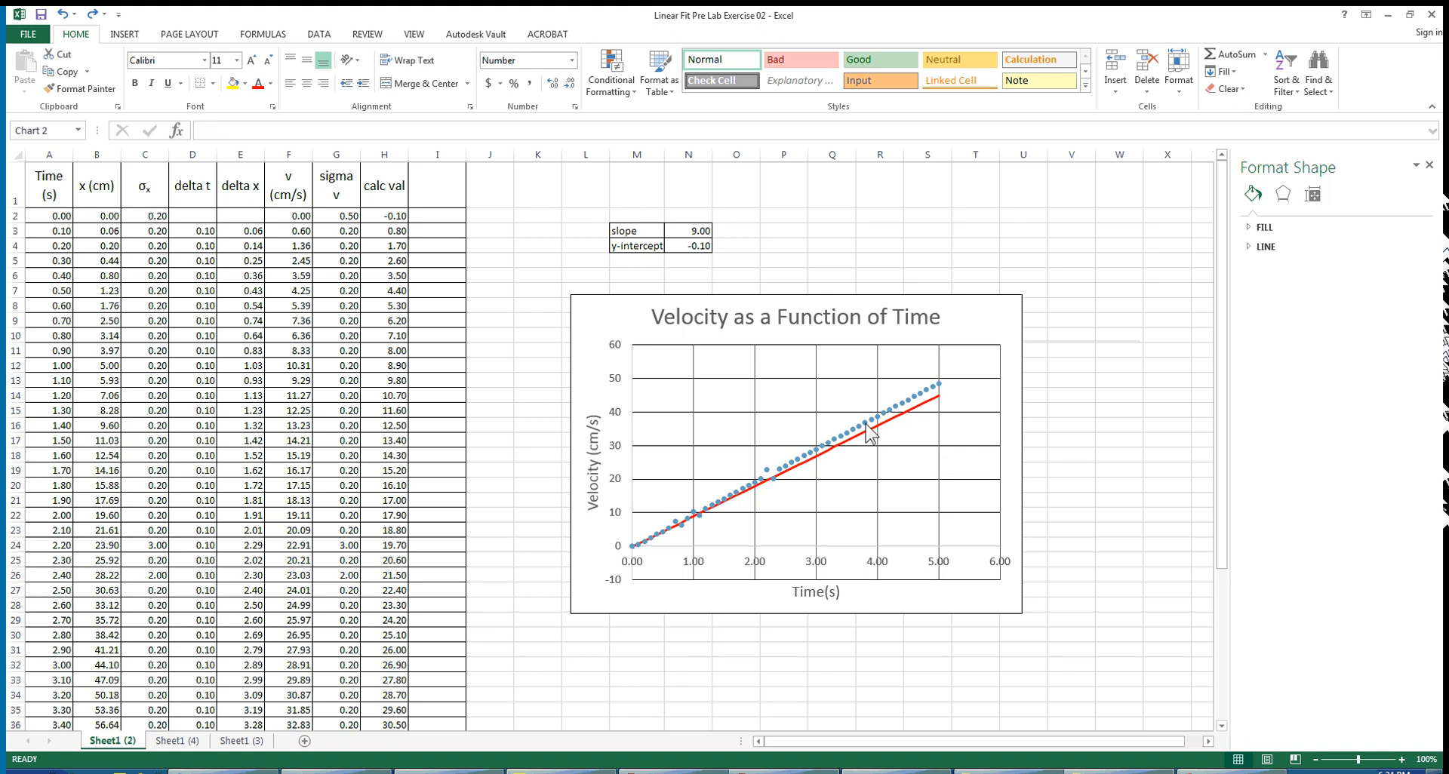
pyautogui.click(866, 425)
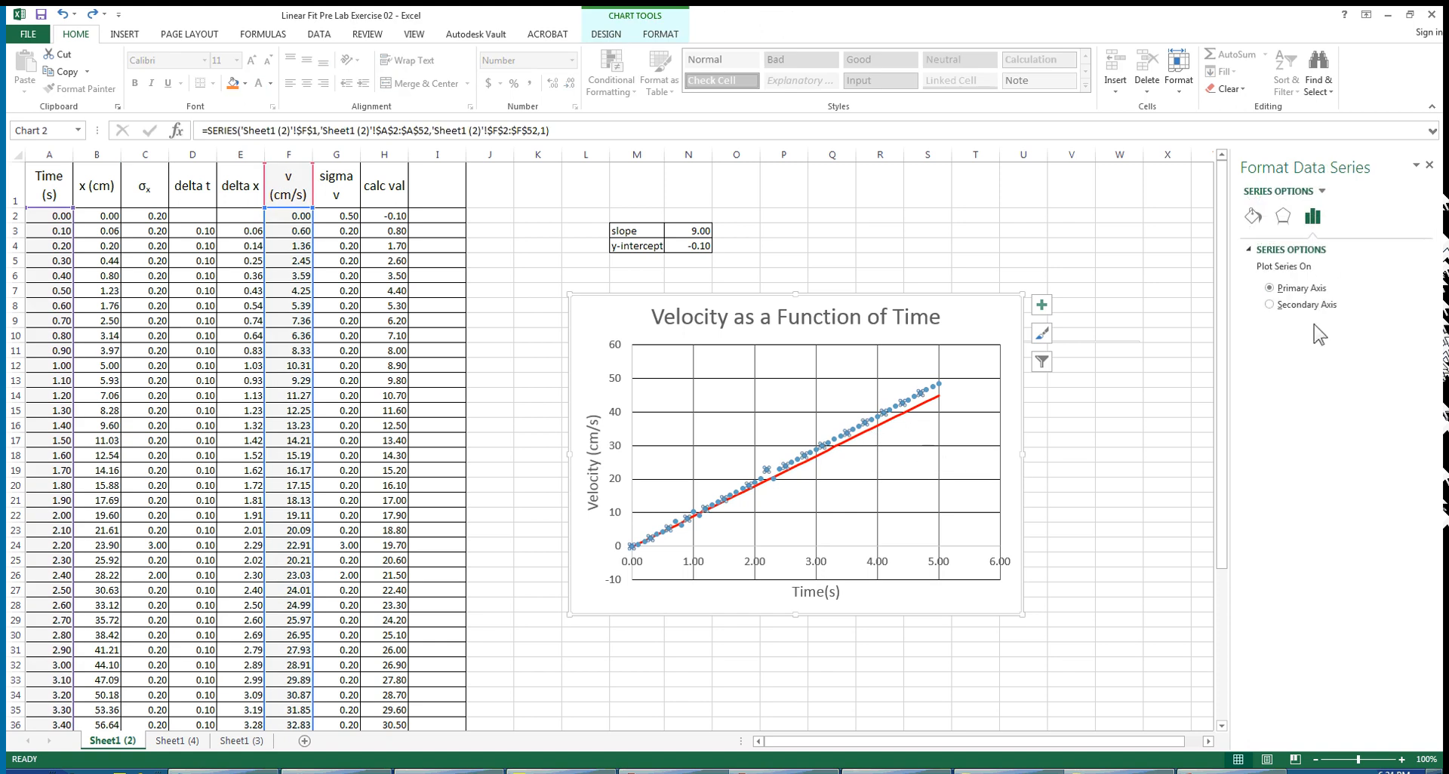
pyautogui.click(1321, 191)
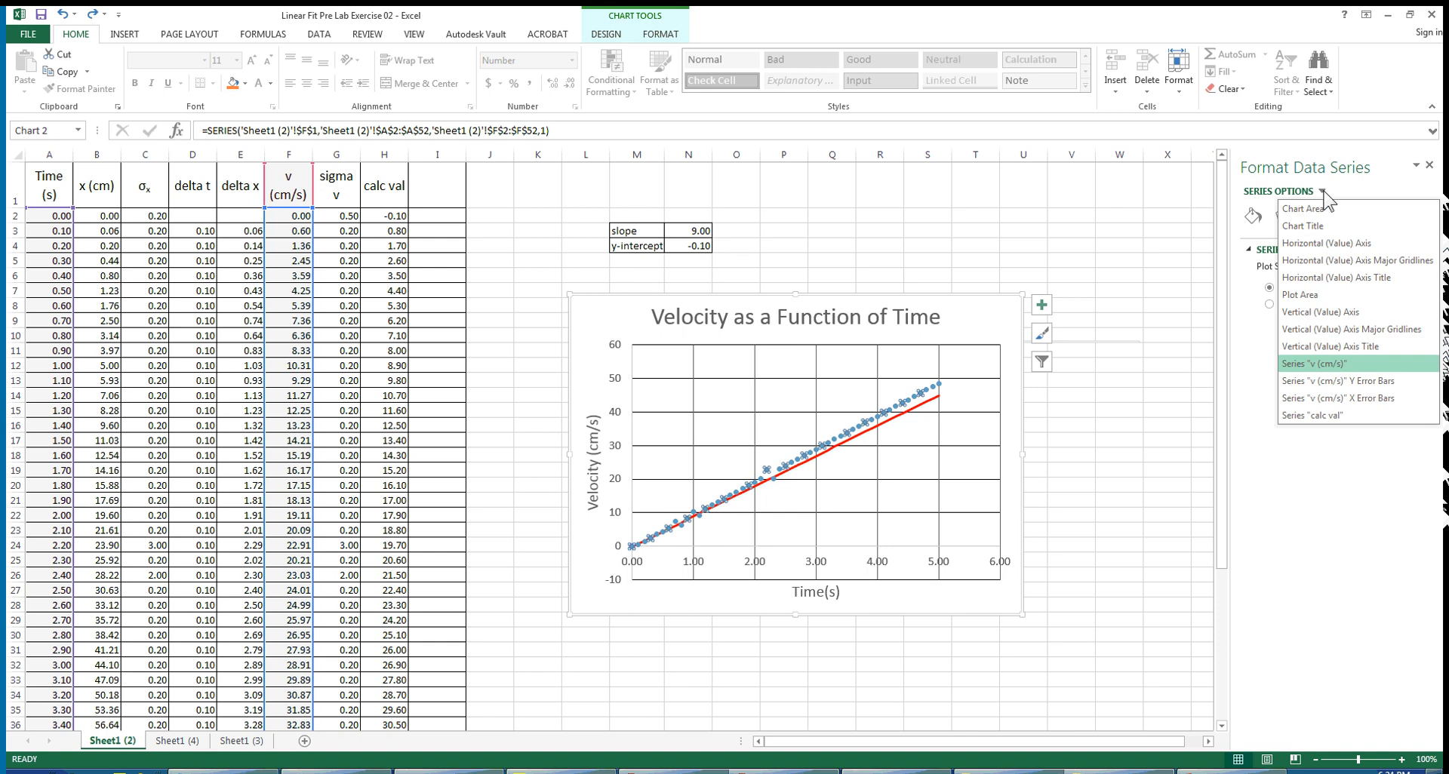
pyautogui.click(1317, 381)
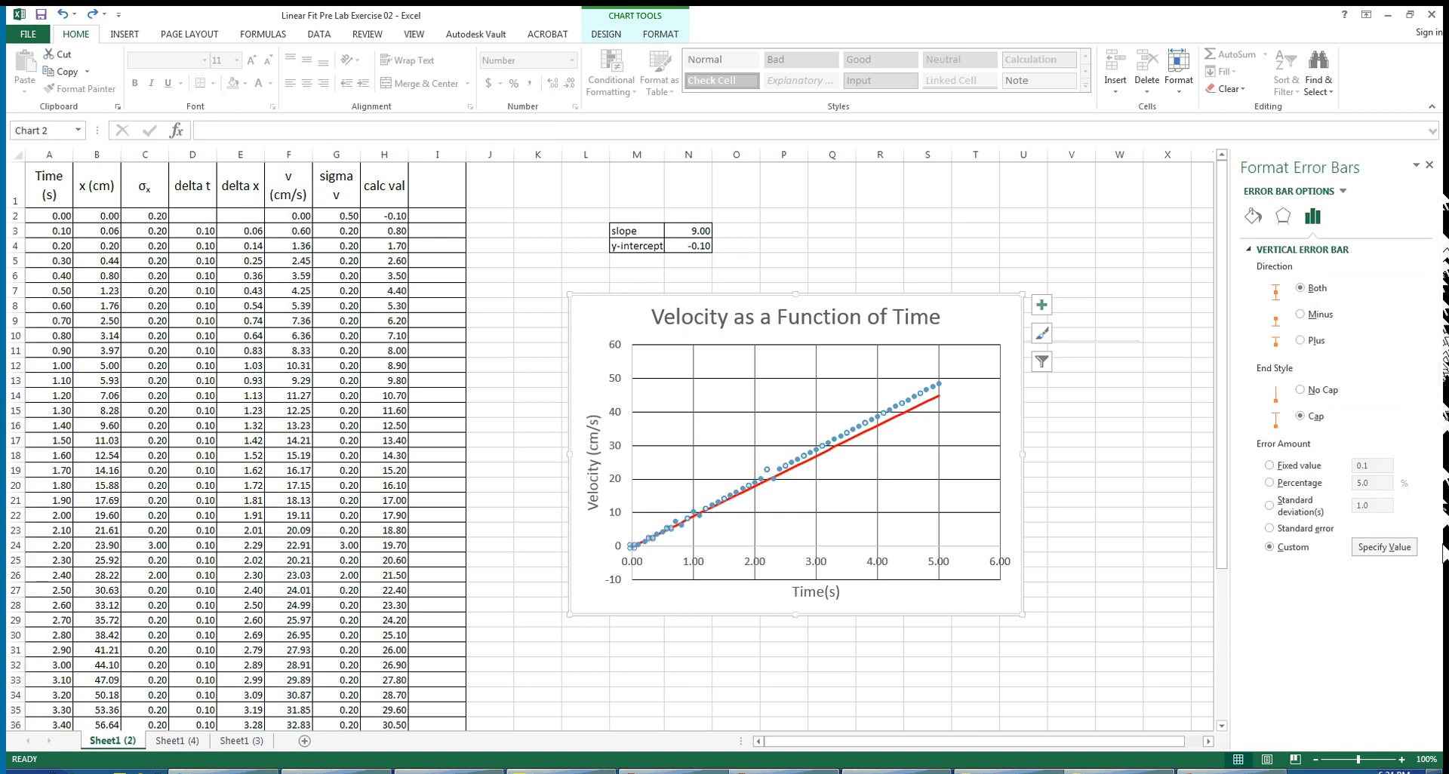
pyautogui.click(1372, 549)
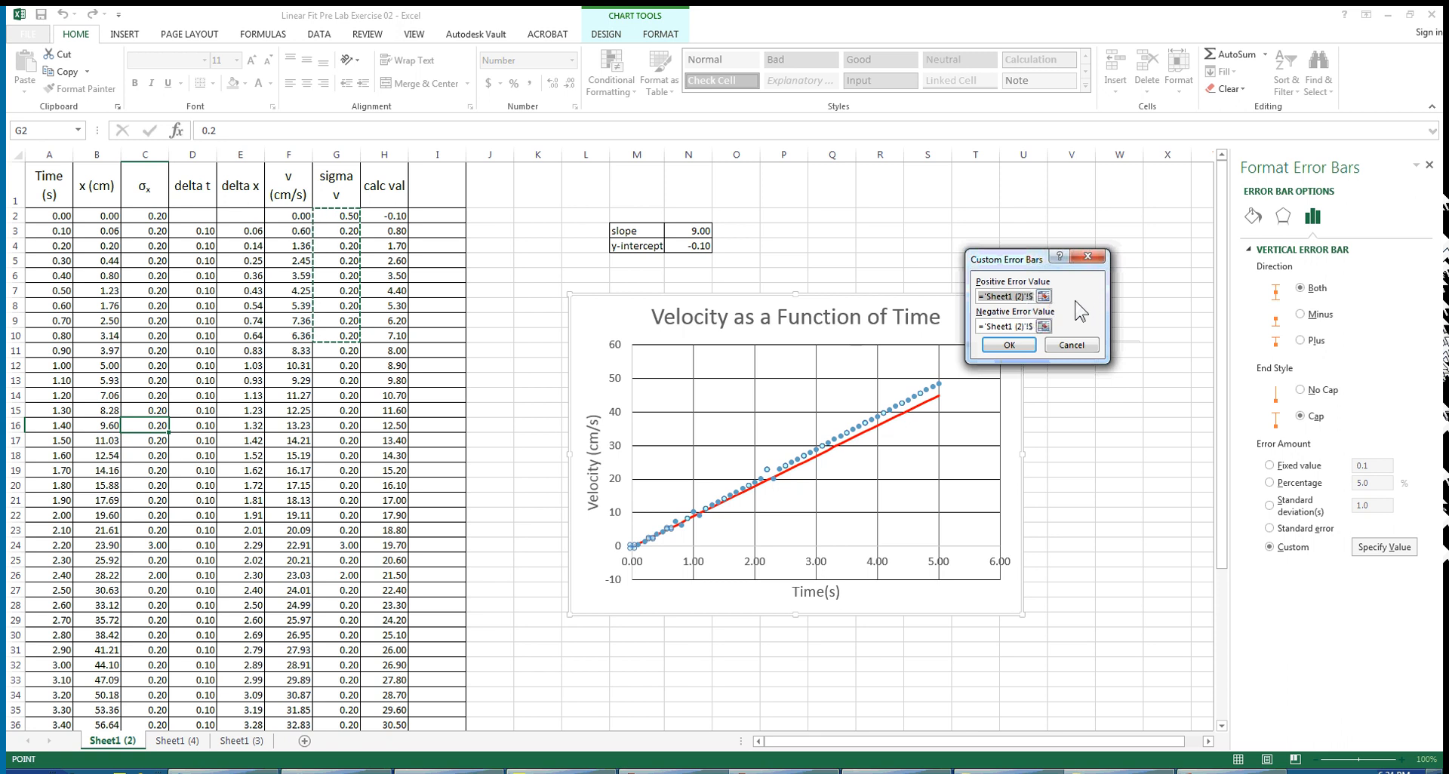
pyautogui.click(1072, 346)
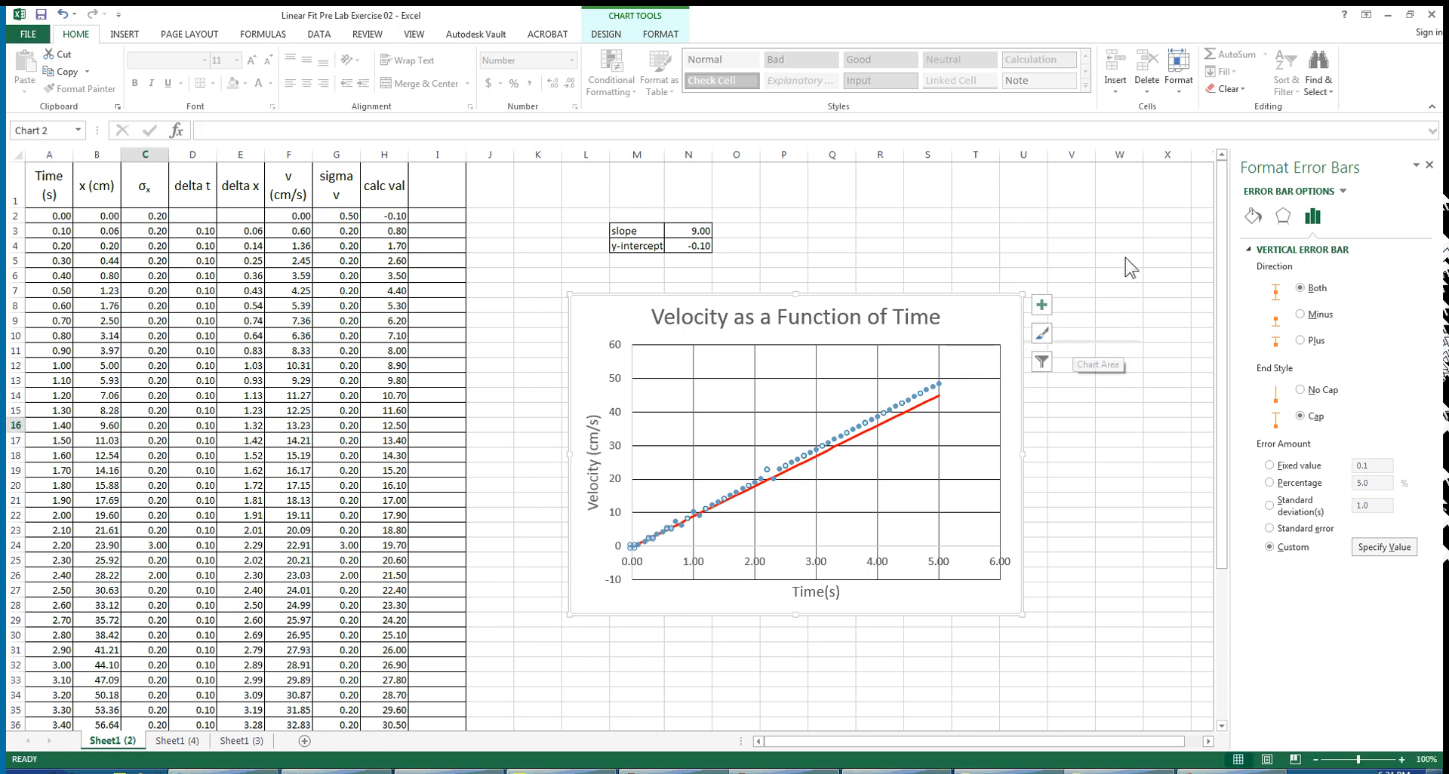
pyautogui.click(1430, 166)
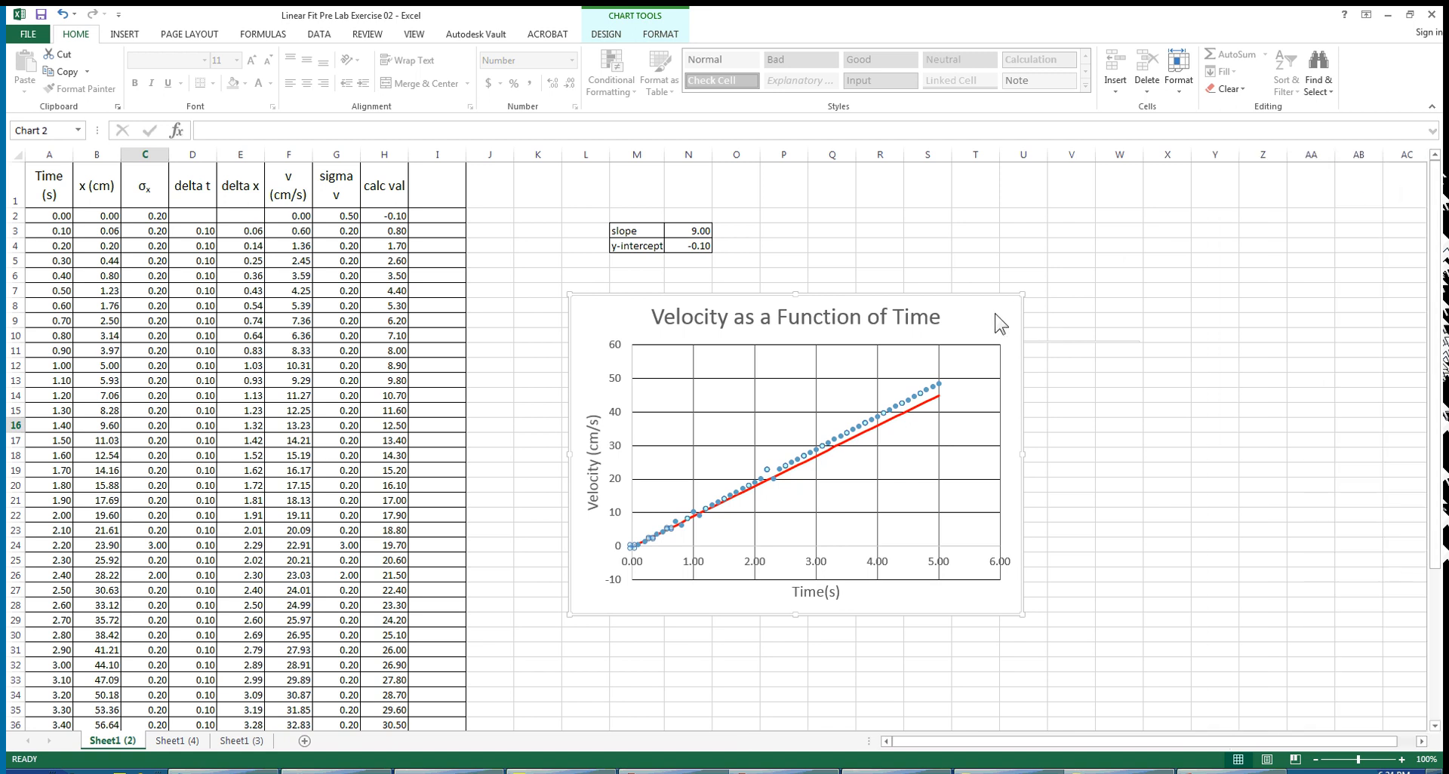
# Open the formatting options for the Y error bars of the v (cm/s) series.
pyautogui.click(912, 411)
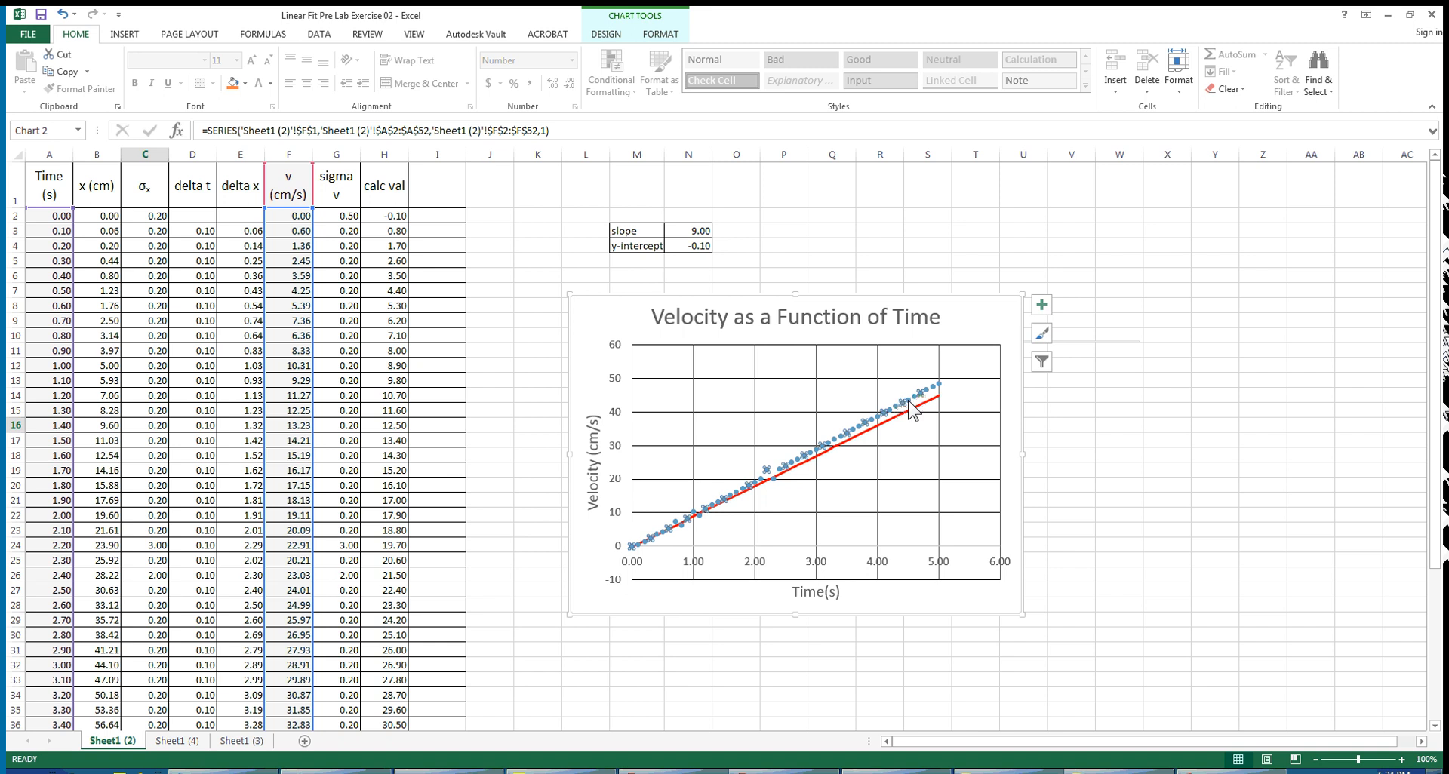
pyautogui.click(912, 410)
pyautogui.doubleClick(912, 411)
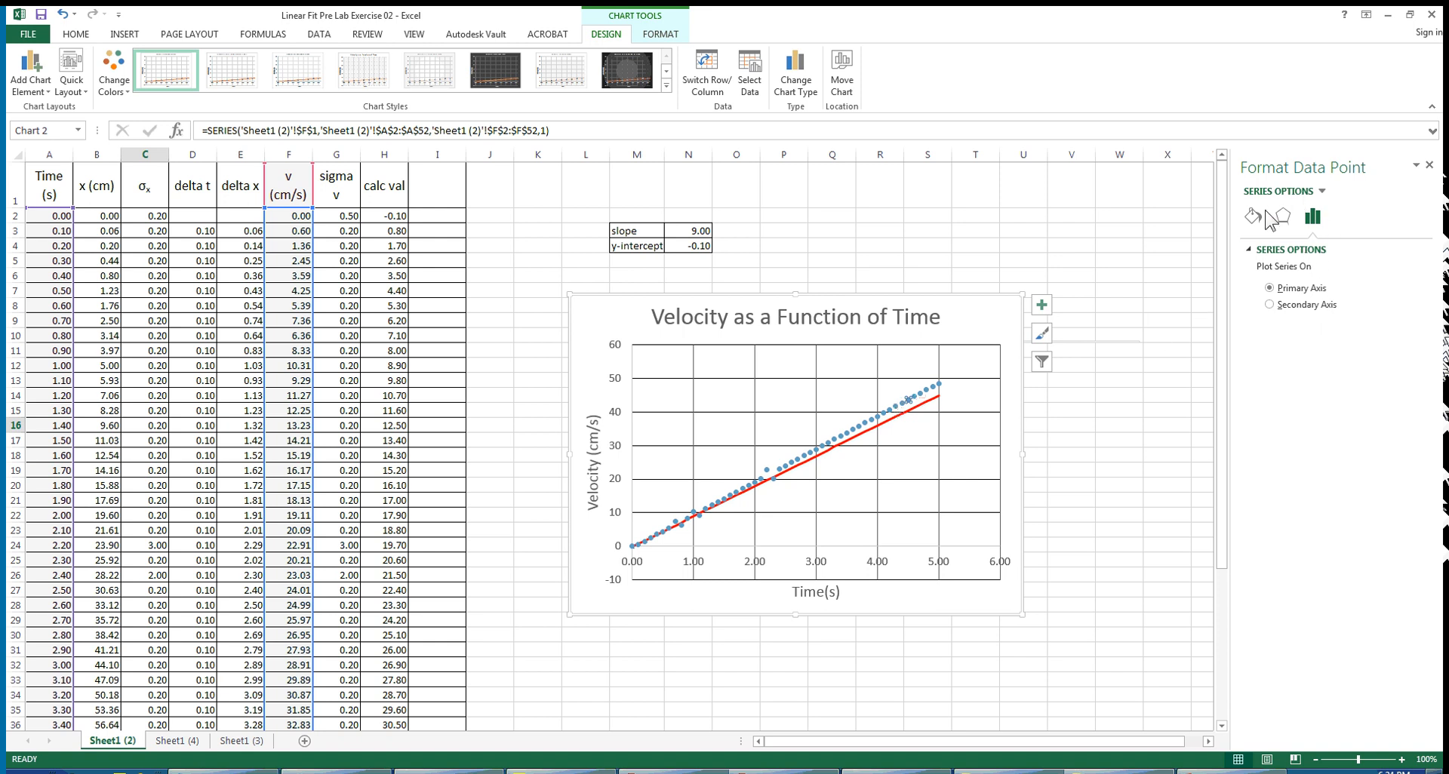
pyautogui.click(1322, 191)
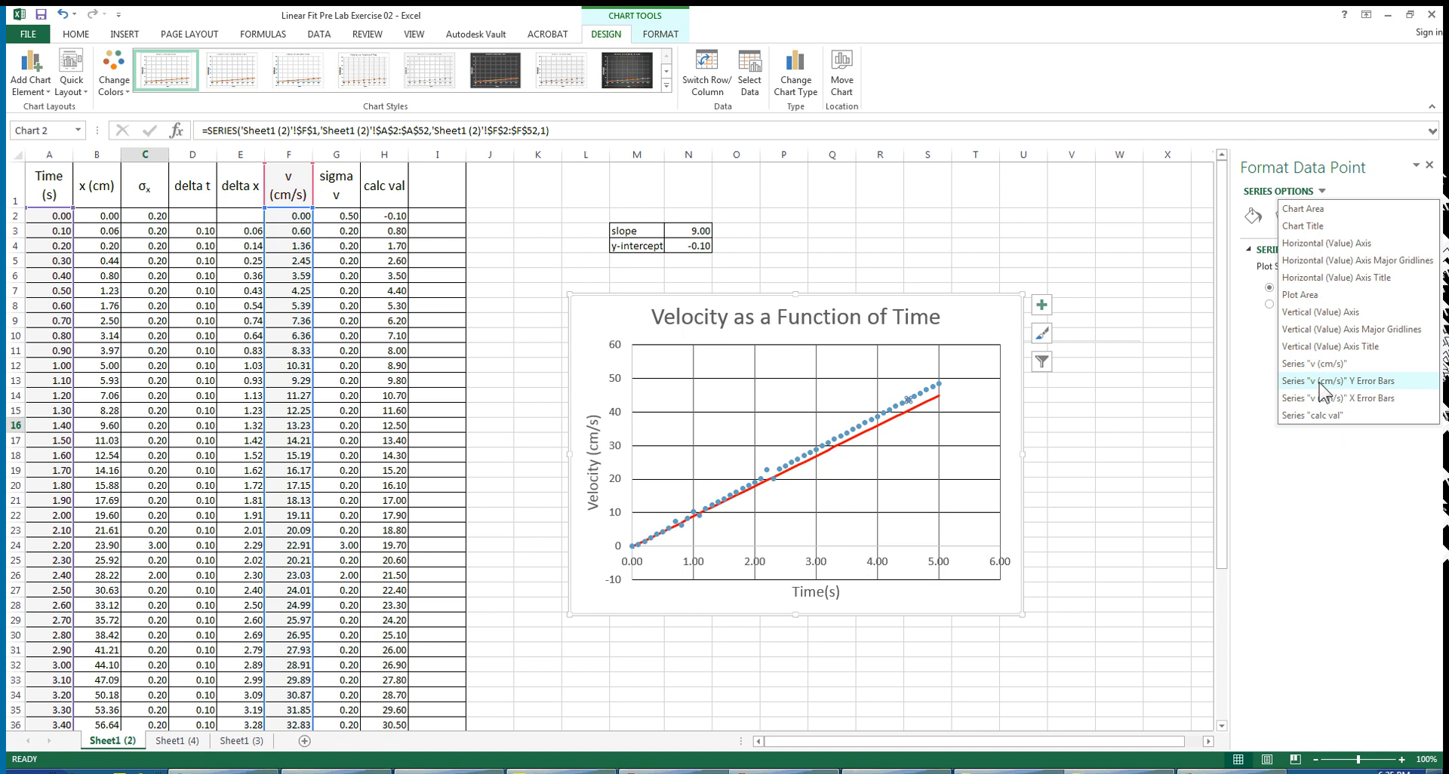
pyautogui.click(1372, 381)
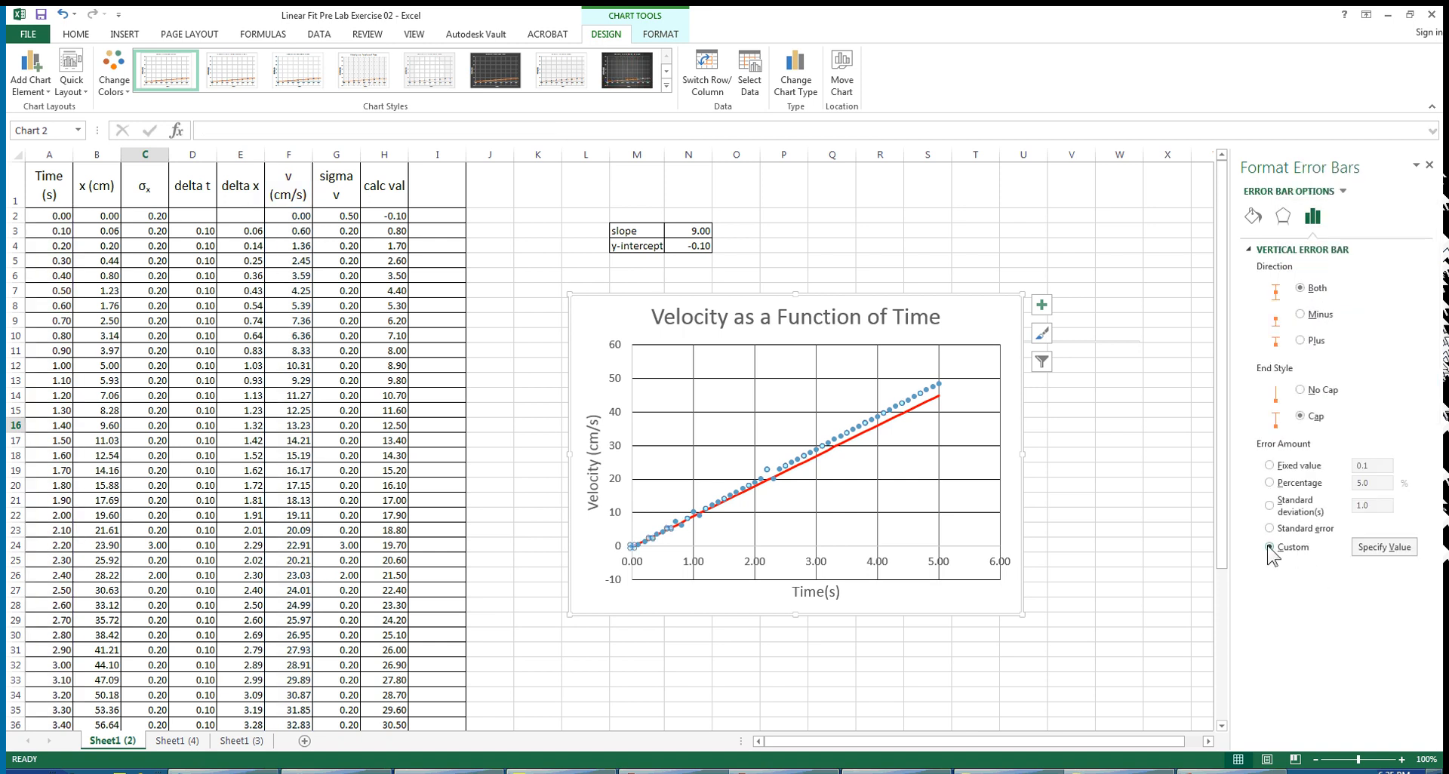
# Specify custom vertical error amounts and set the positive error value to the sigma v range G2:G52.
pyautogui.click(1380, 549)
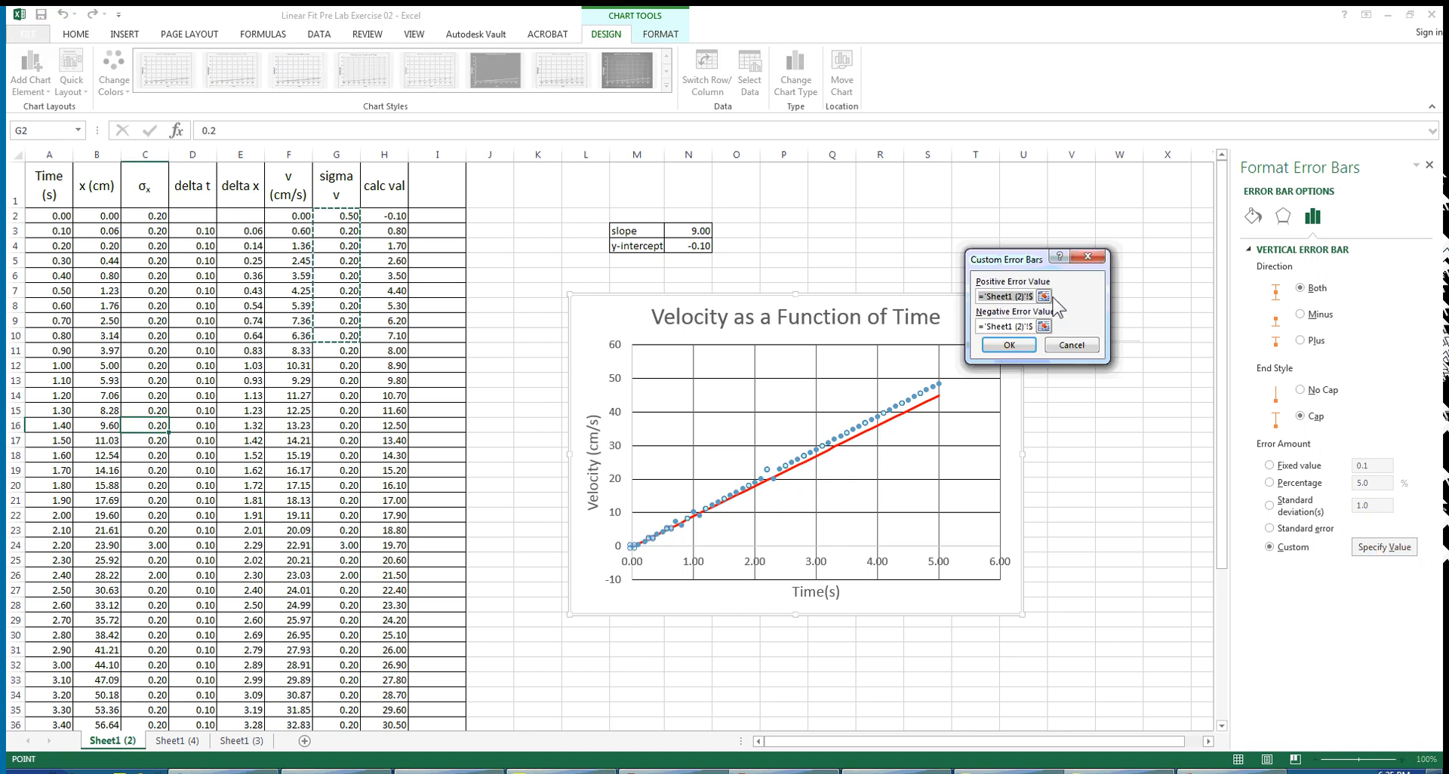
pyautogui.click(1043, 296)
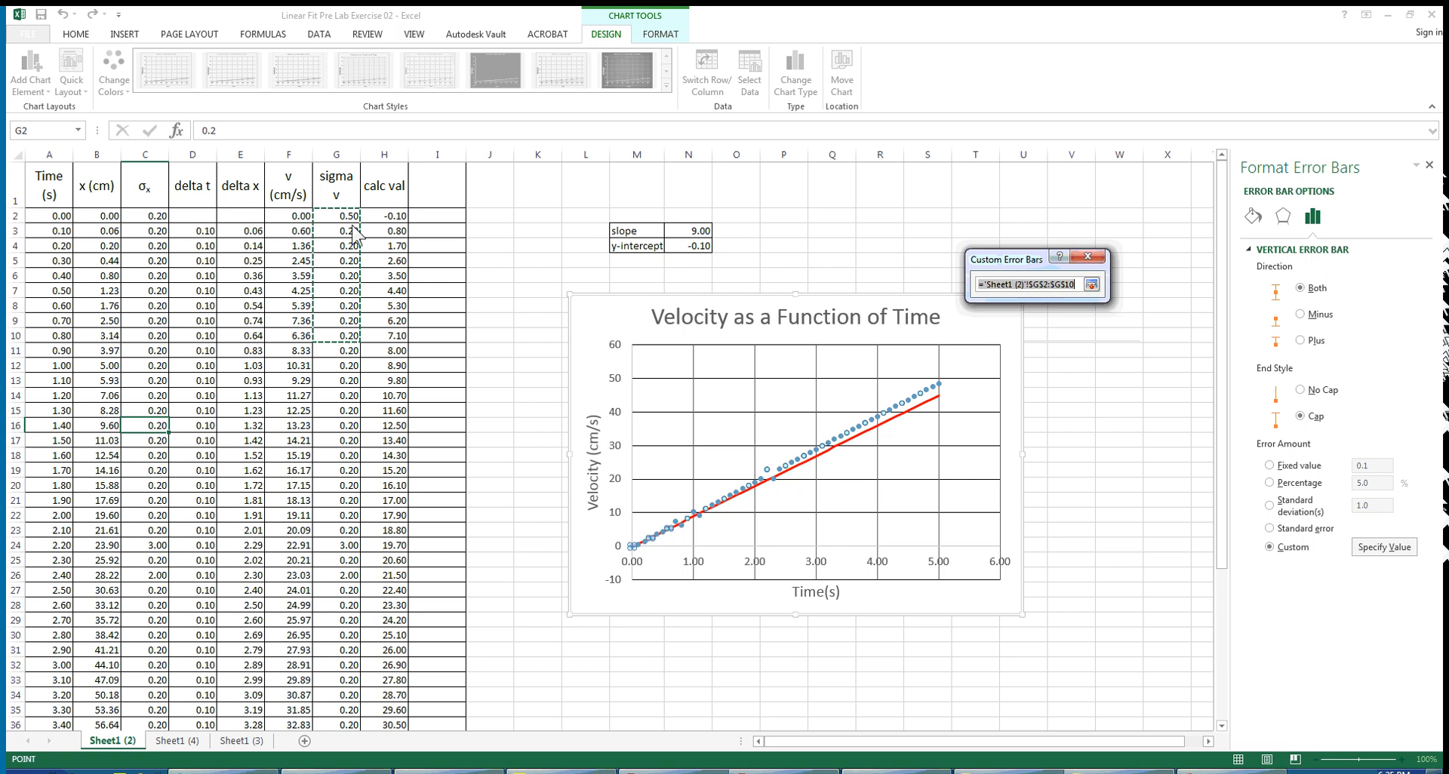
pyautogui.press('BackSpace')
pyautogui.press('BackSpace')
pyautogui.press('BackSpace')
pyautogui.press('BackSpace')
pyautogui.press('BackSpace')
pyautogui.press('BackSpace')
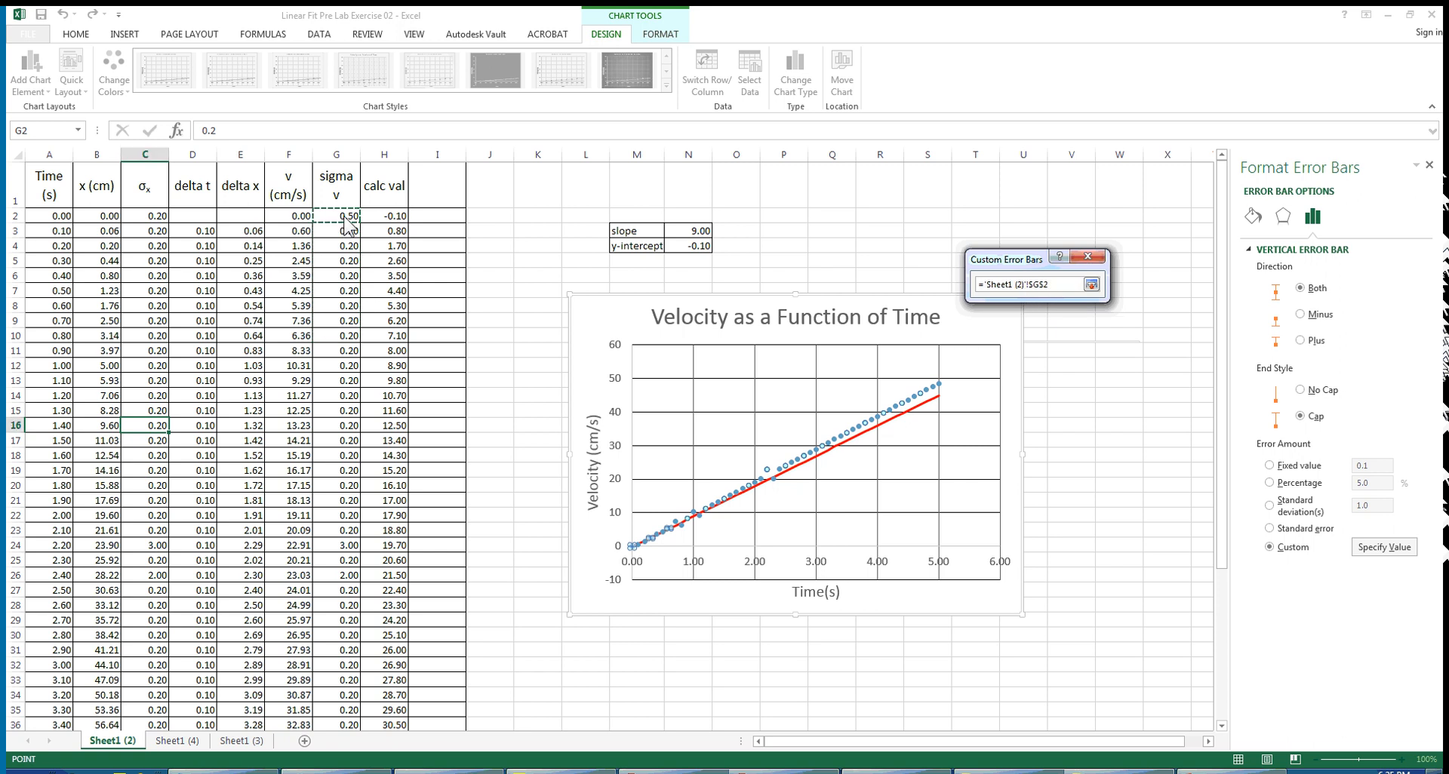
pyautogui.moveTo(346, 321); pyautogui.dragTo(351, 702)
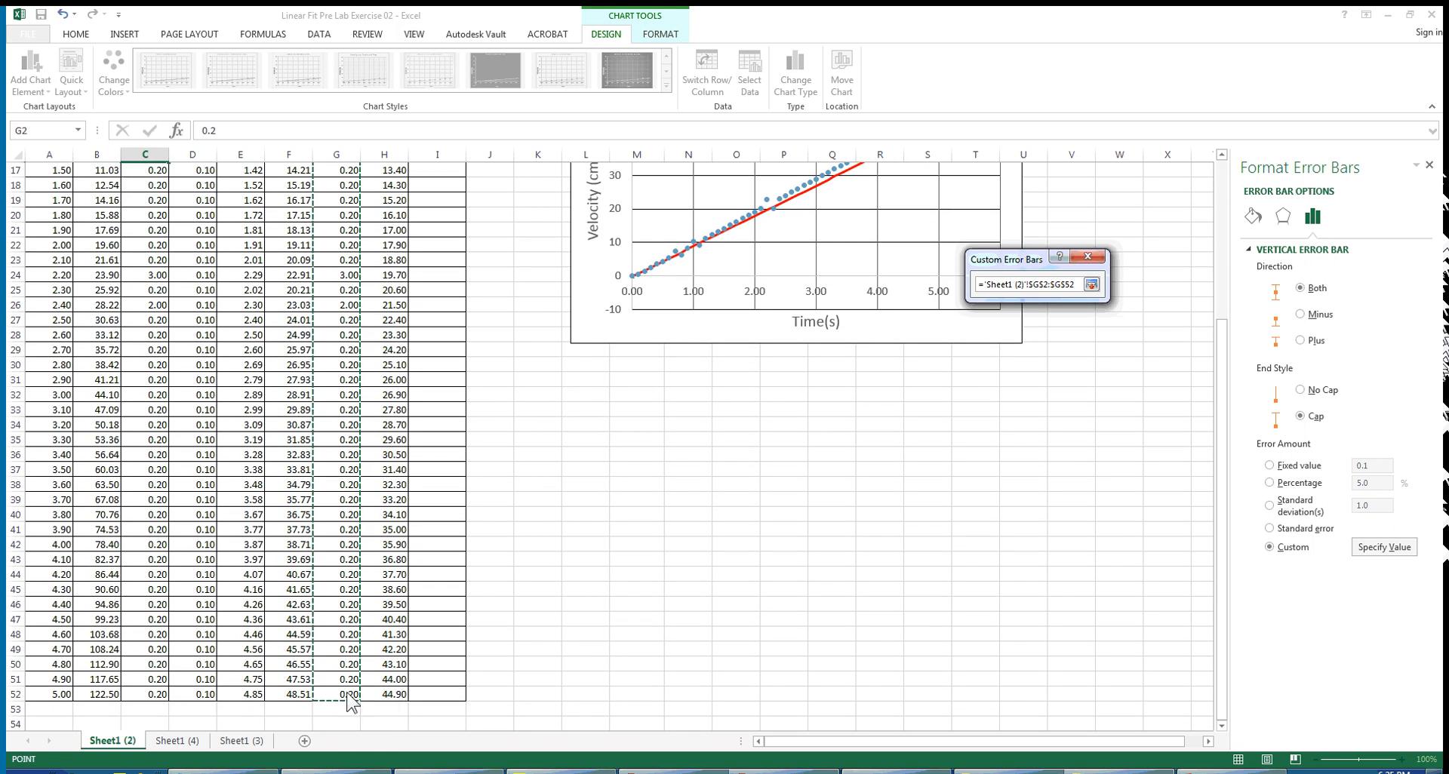
pyautogui.click(1091, 284)
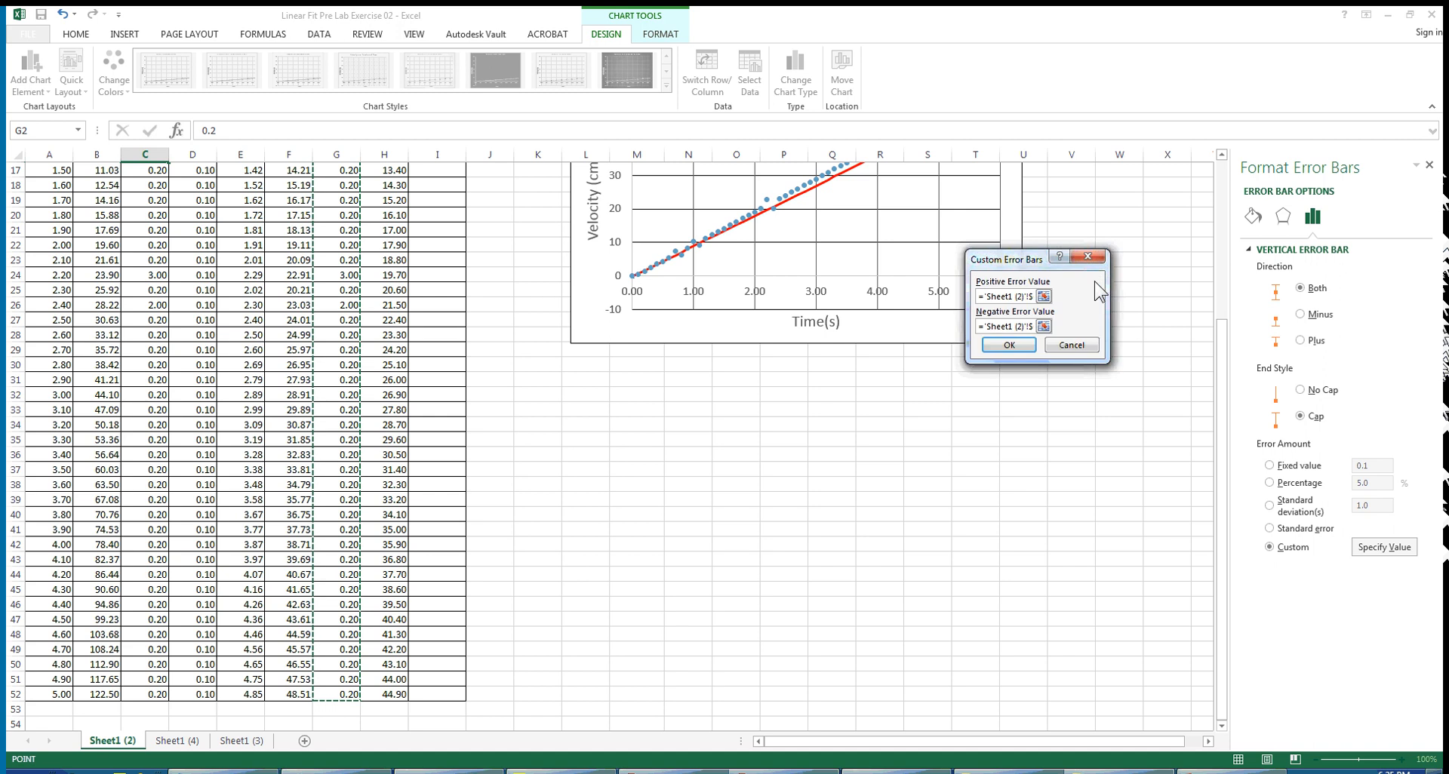
# Set the negative error value of the custom error bars to G2:G52.
pyautogui.click(1044, 326)
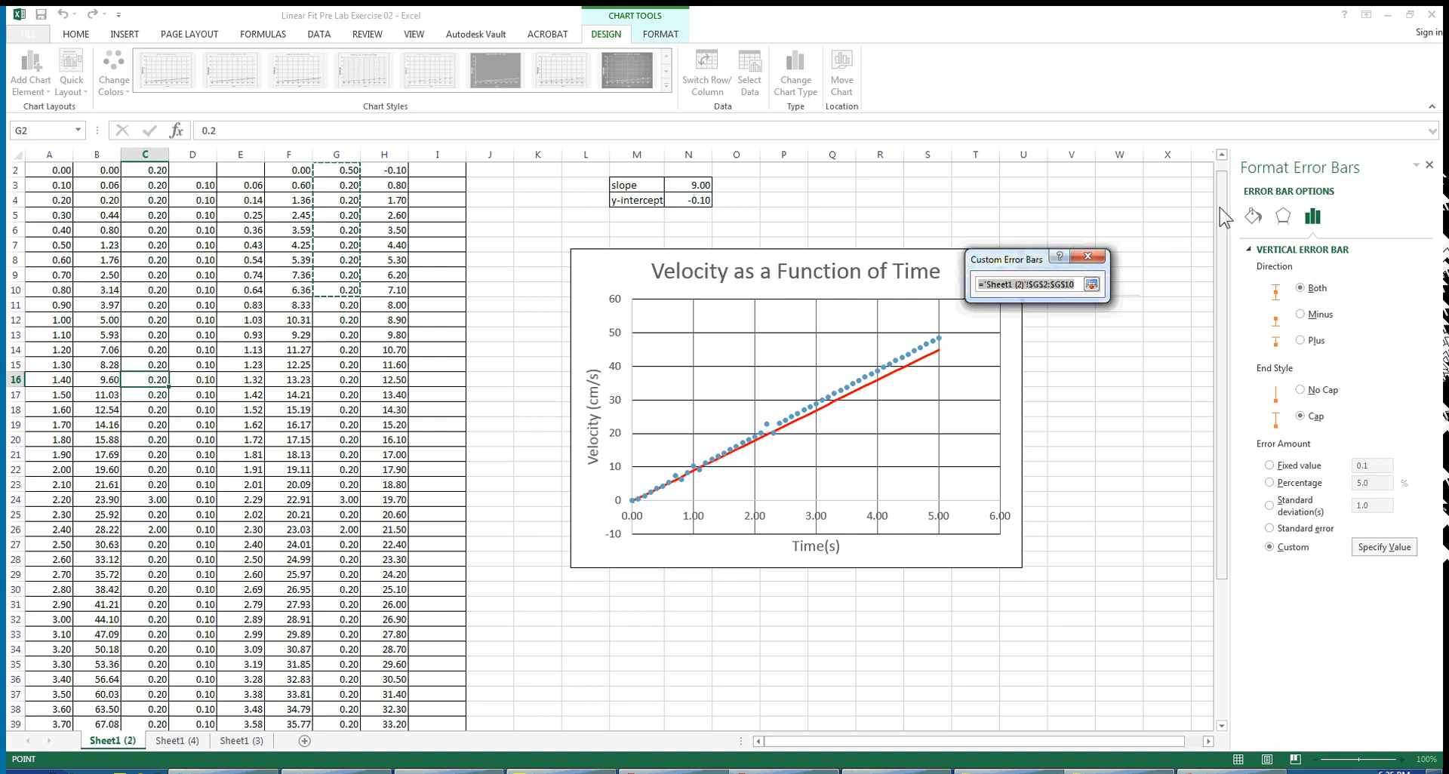
pyautogui.scroll(1, 1224, 217)
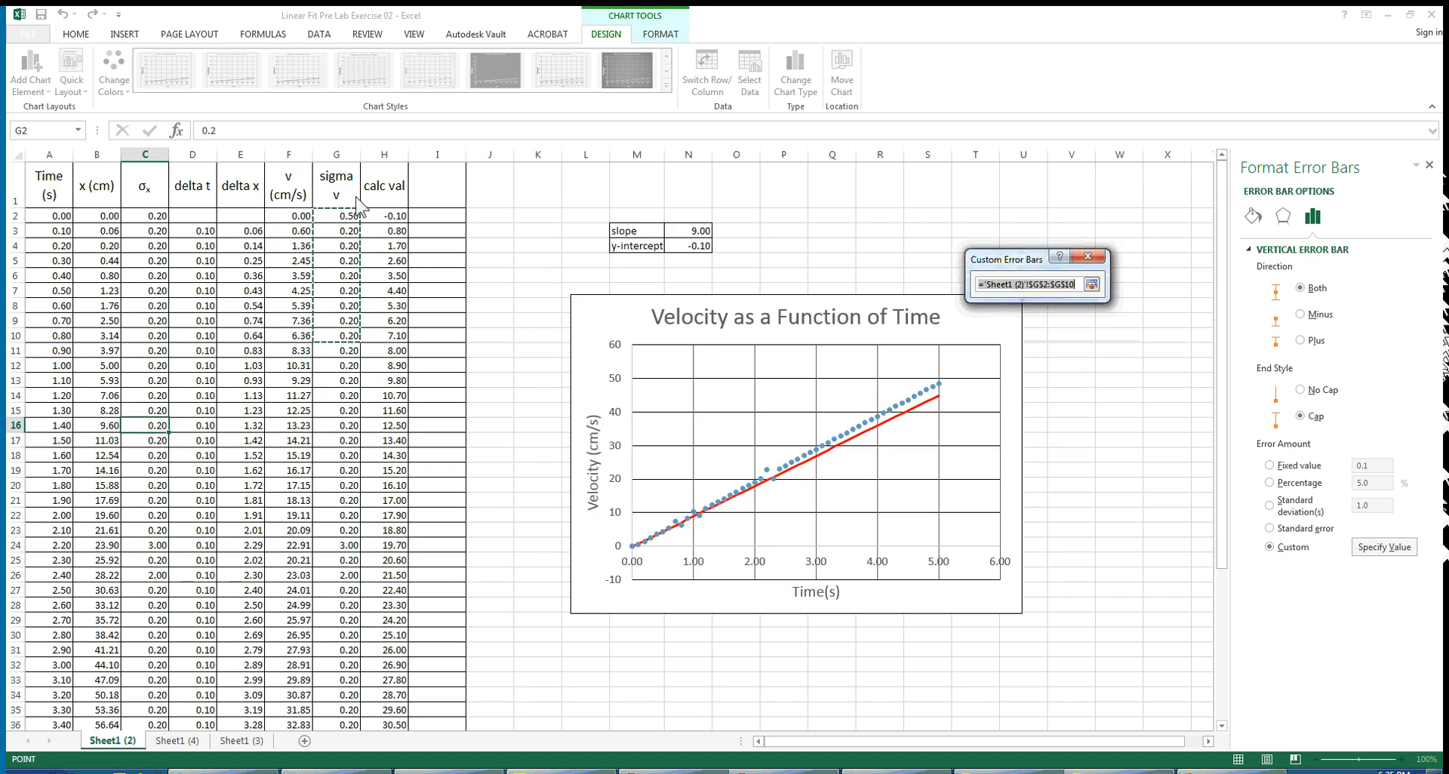
pyautogui.click(342, 216)
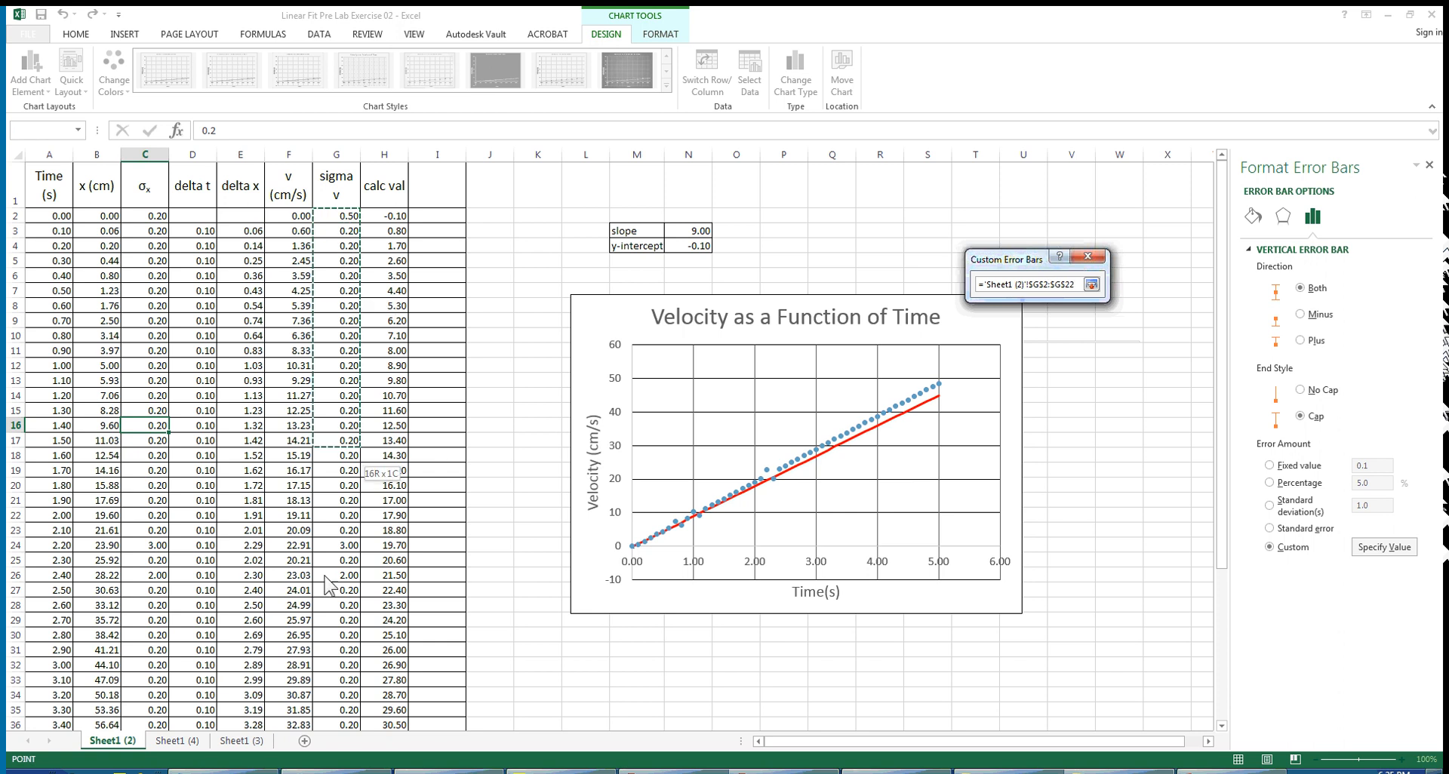
pyautogui.moveTo(330, 662)
pyautogui.mouseDown()
pyautogui.moveTo(340, 770)
pyautogui.moveTo(348, 668)
pyautogui.mouseUp()
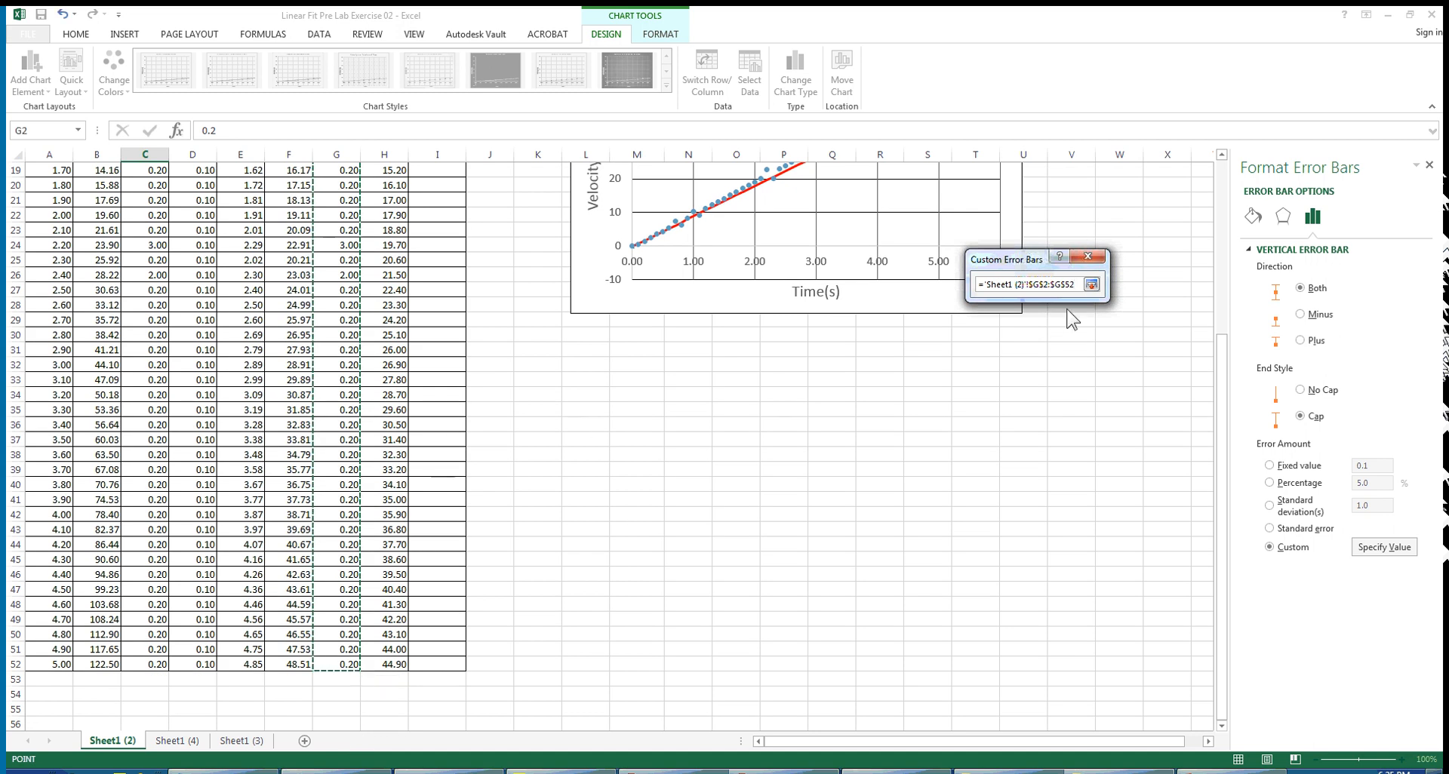
pyautogui.click(1091, 285)
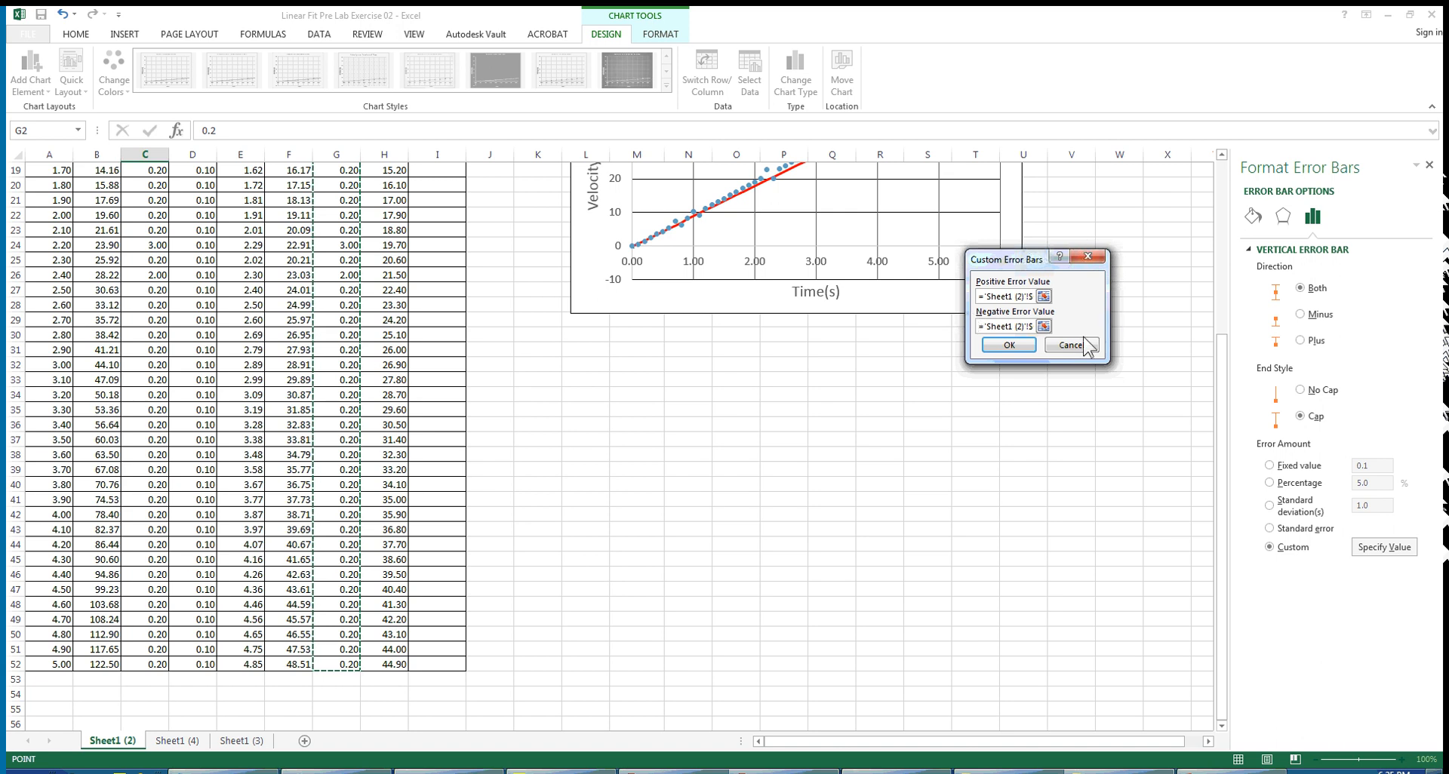
pyautogui.scroll(6, 1024, 302)
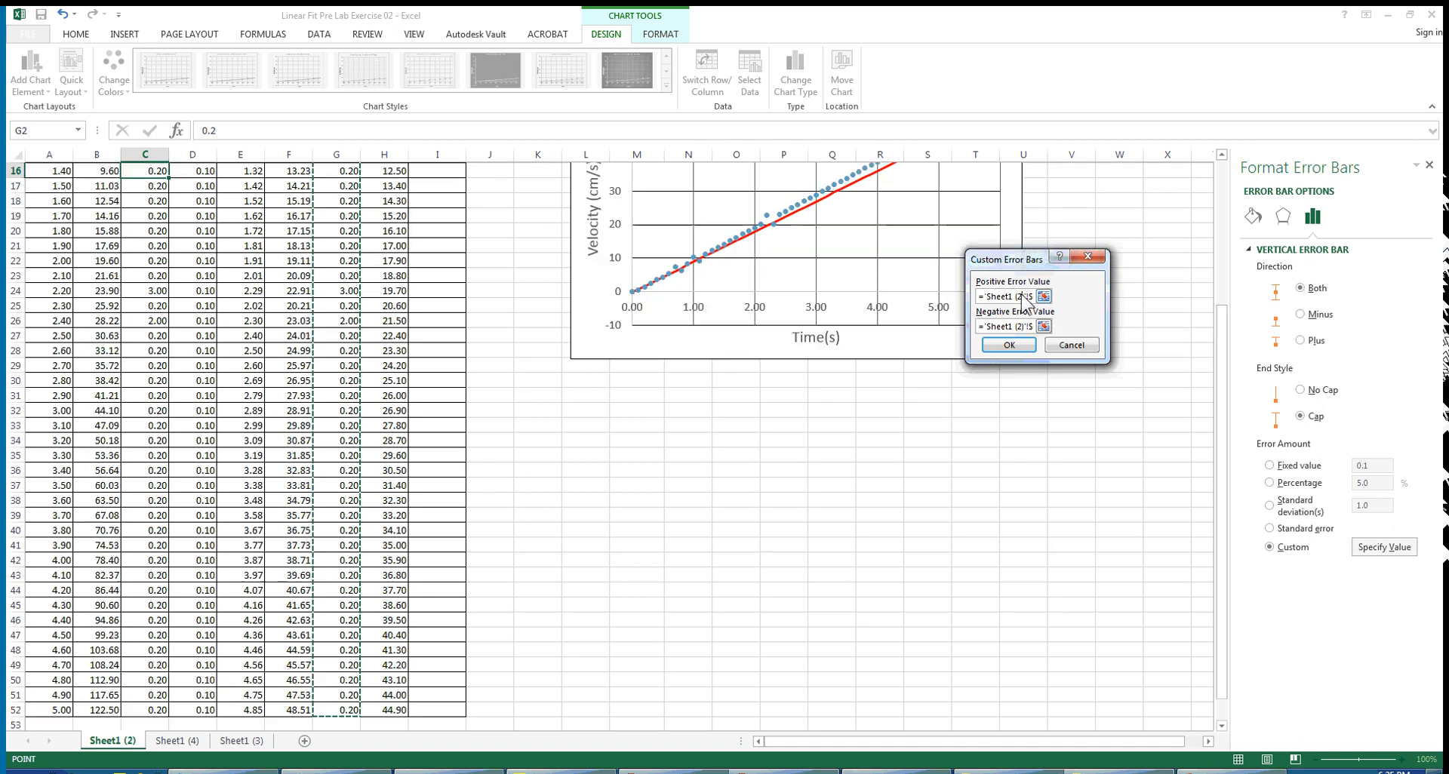
pyautogui.press('Right')
pyautogui.press('Right')
pyautogui.press('Right')
pyautogui.press('Right')
pyautogui.press('Right')
pyautogui.press('Right')
pyautogui.press('Right')
pyautogui.press('Right')
pyautogui.press('Right')
pyautogui.press('Right')
pyautogui.press('Right')
pyautogui.press('Right')
pyautogui.press('Right')
pyautogui.press('Right')
pyautogui.press('Right')
pyautogui.press('Right')
pyautogui.press('Right')
pyautogui.press('Right')
pyautogui.press('Right')
pyautogui.press('Right')
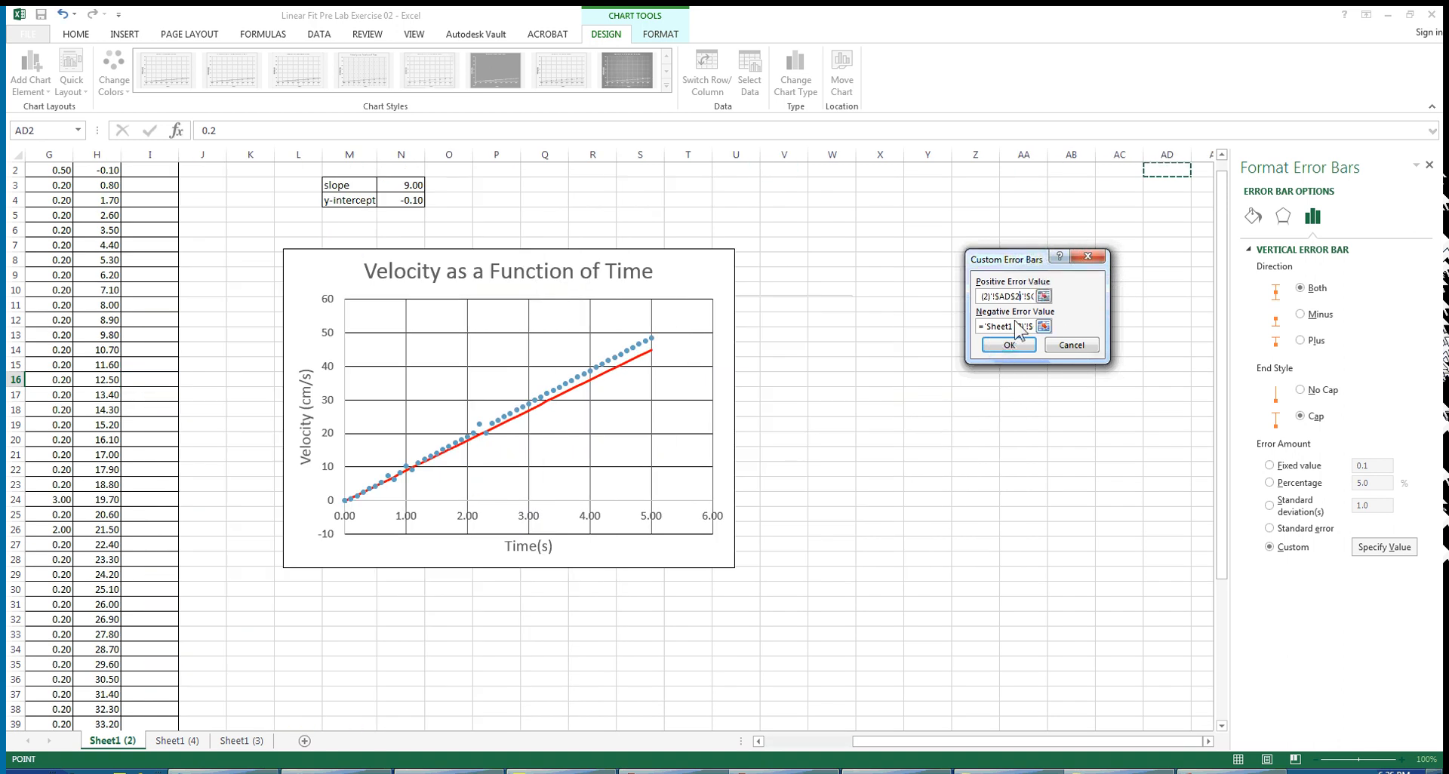
pyautogui.click(1068, 351)
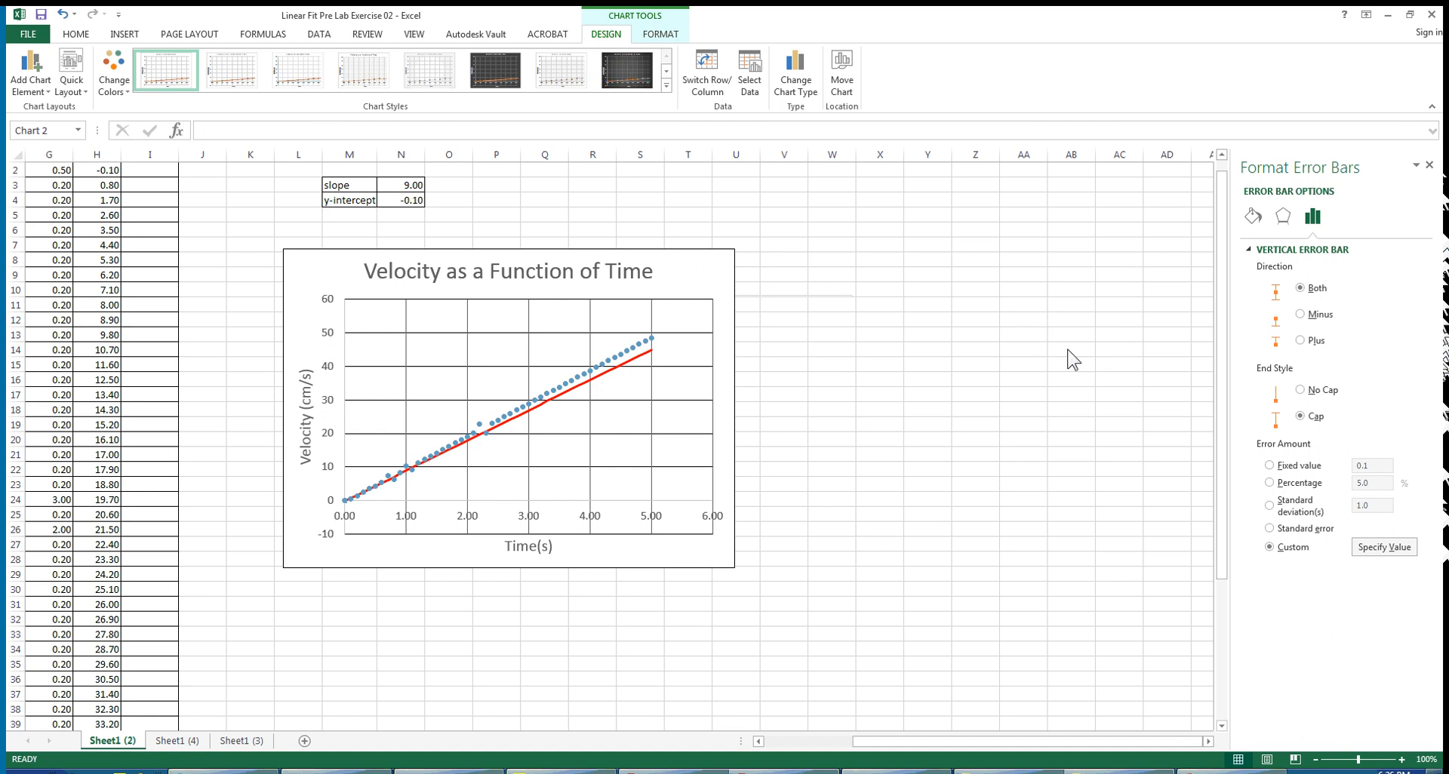
# Reopen the custom vertical error amounts and set the positive error value to G2:G52.
pyautogui.click(1370, 552)
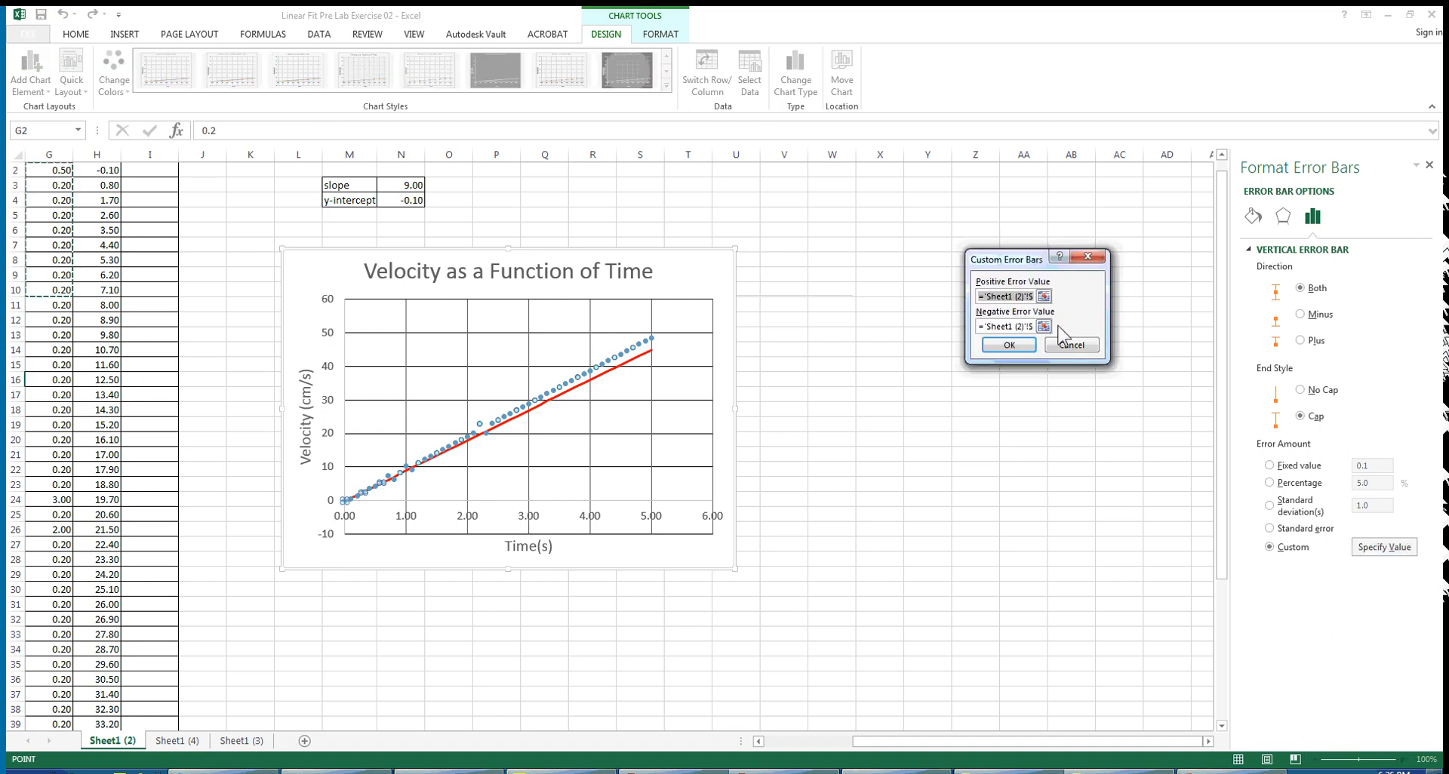
pyautogui.click(1043, 299)
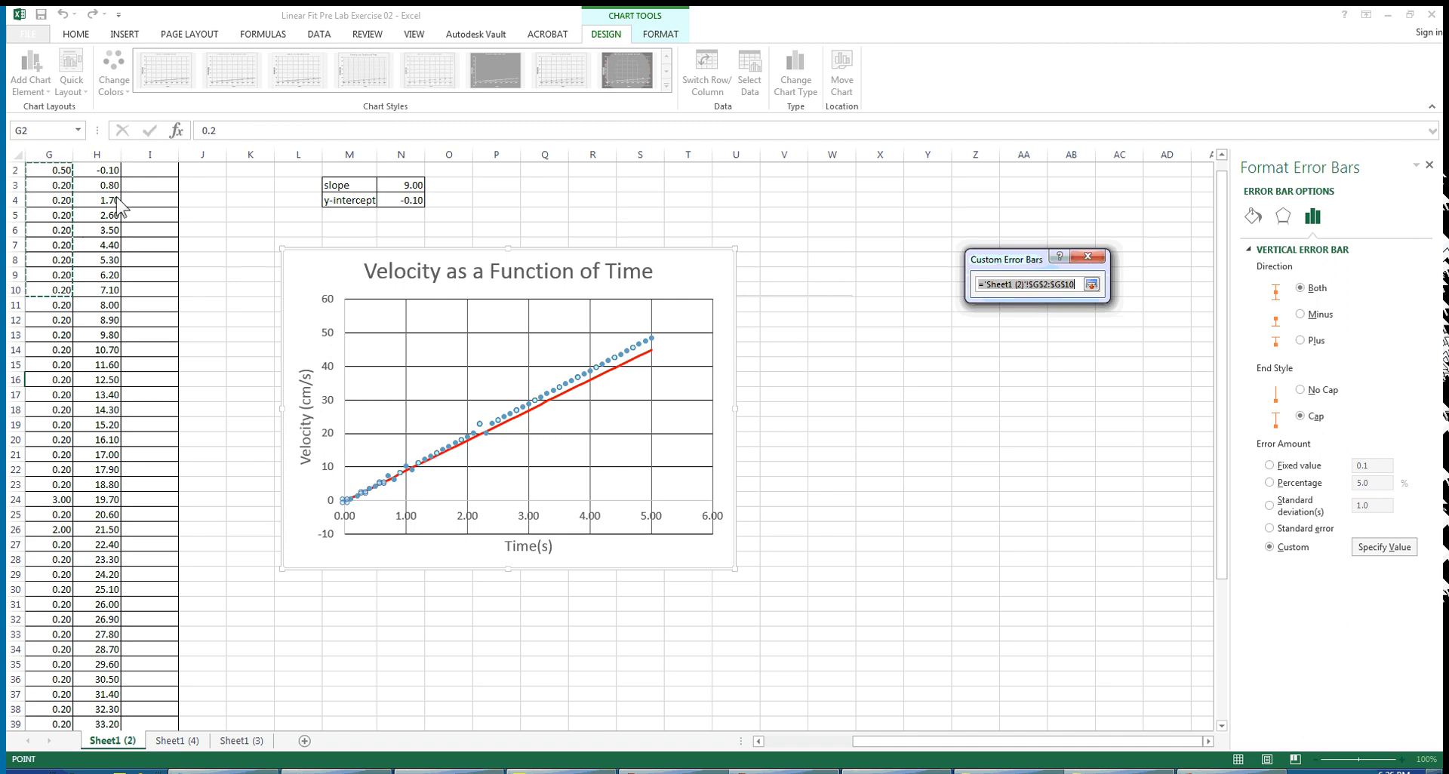
pyautogui.moveTo(41, 173); pyautogui.dragTo(208, 683)
pyautogui.click(1091, 283)
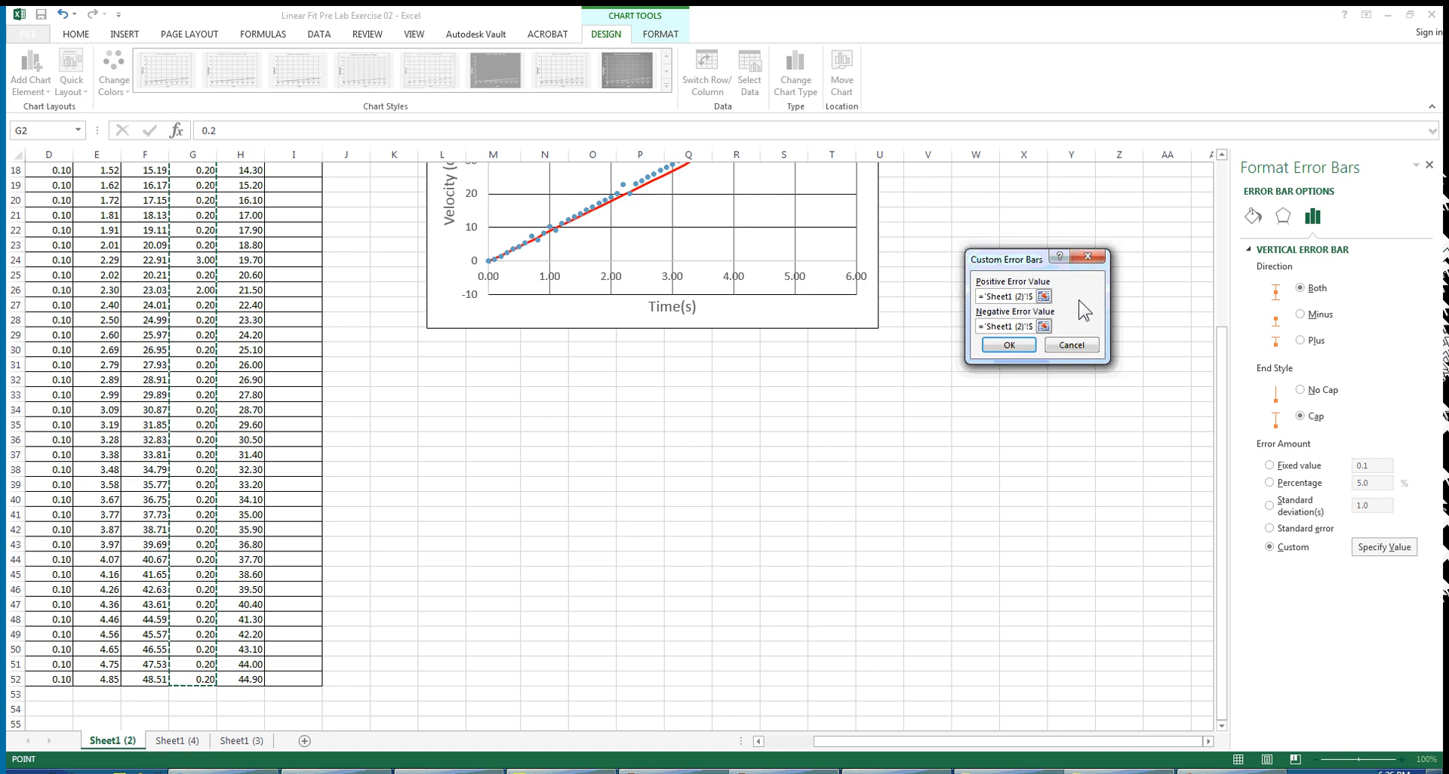
# Set the negative error value to G2:G52 and apply the custom vertical error bars.
pyautogui.click(1043, 327)
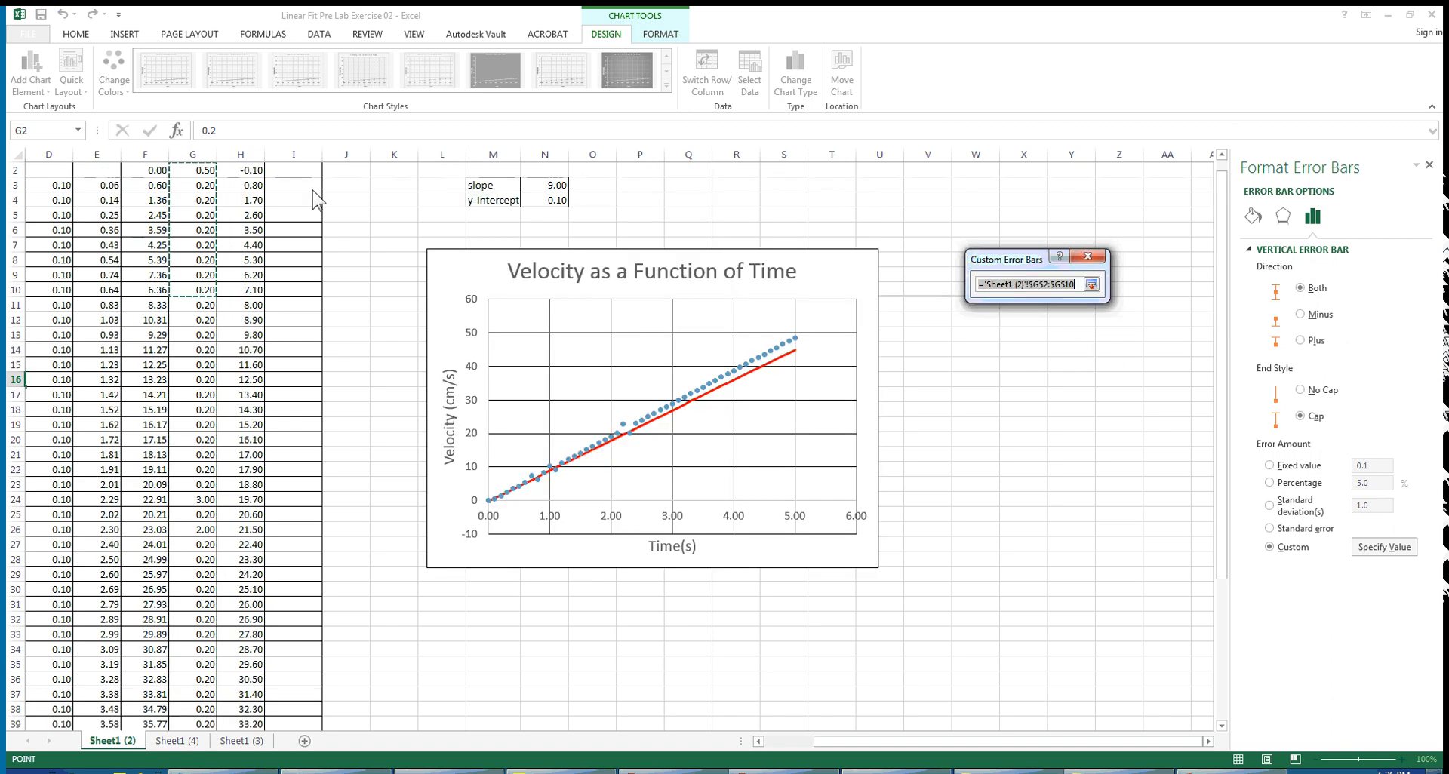
pyautogui.moveTo(189, 171); pyautogui.dragTo(194, 689)
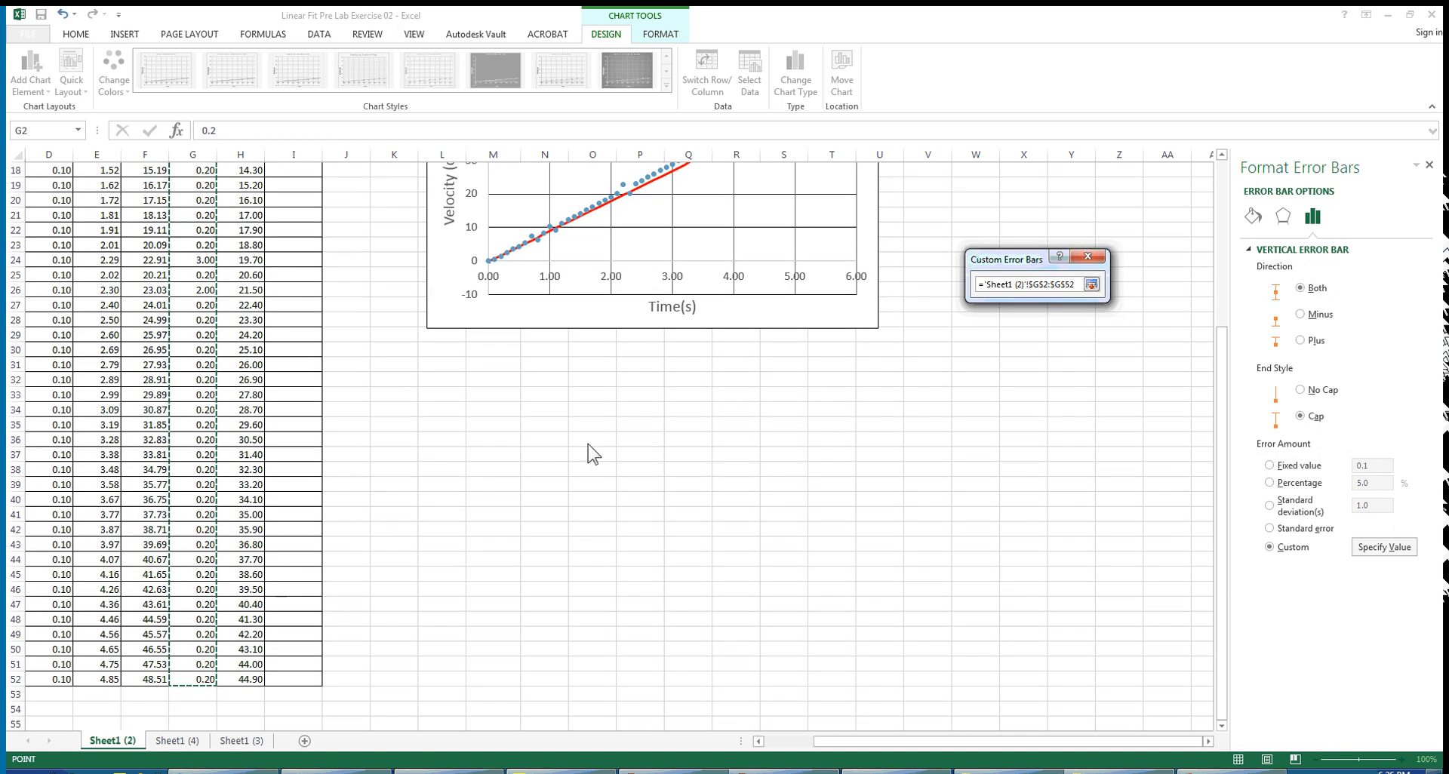
pyautogui.click(1091, 285)
pyautogui.click(1012, 345)
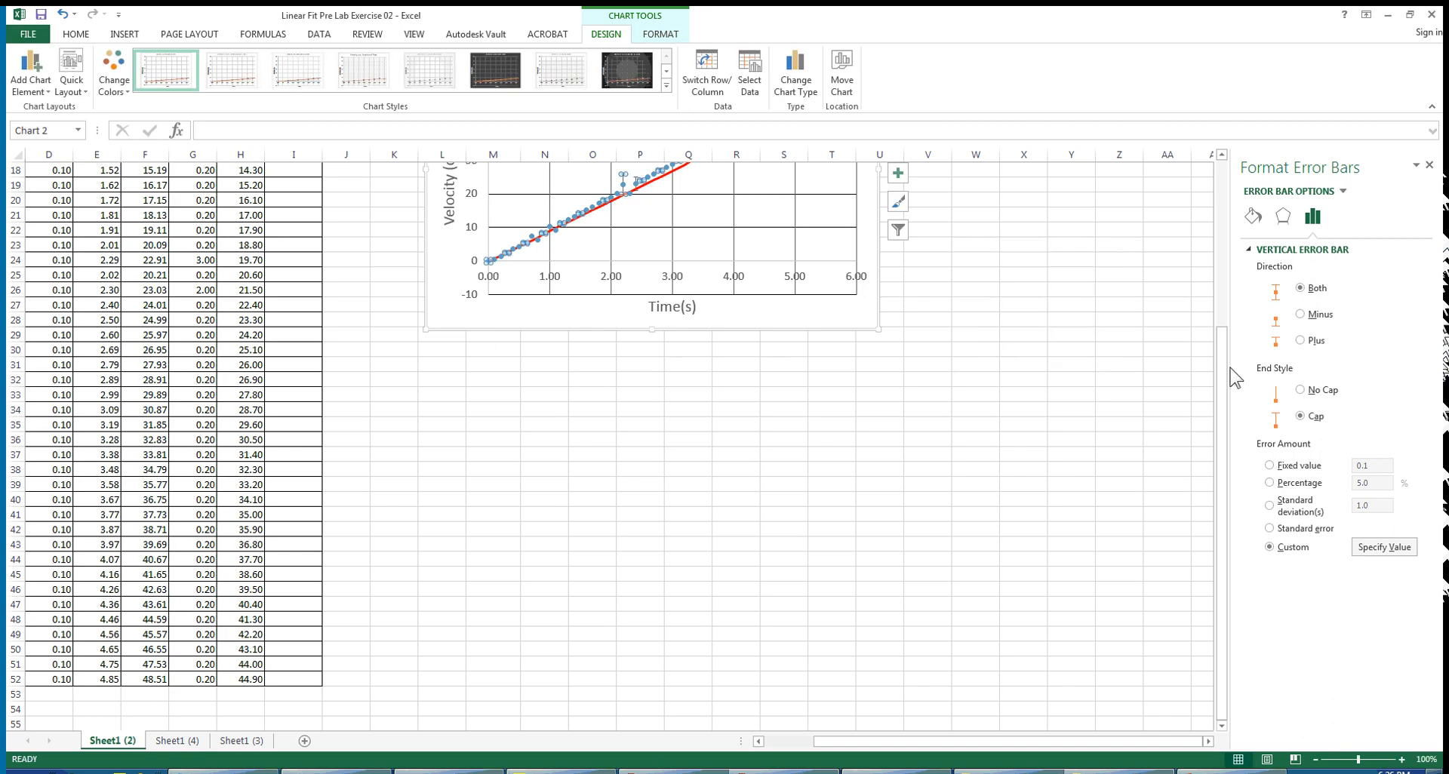
# Enter 5 in cell D17 of the delta t column to test the chart's response.
pyautogui.scroll(4, 1223, 308)
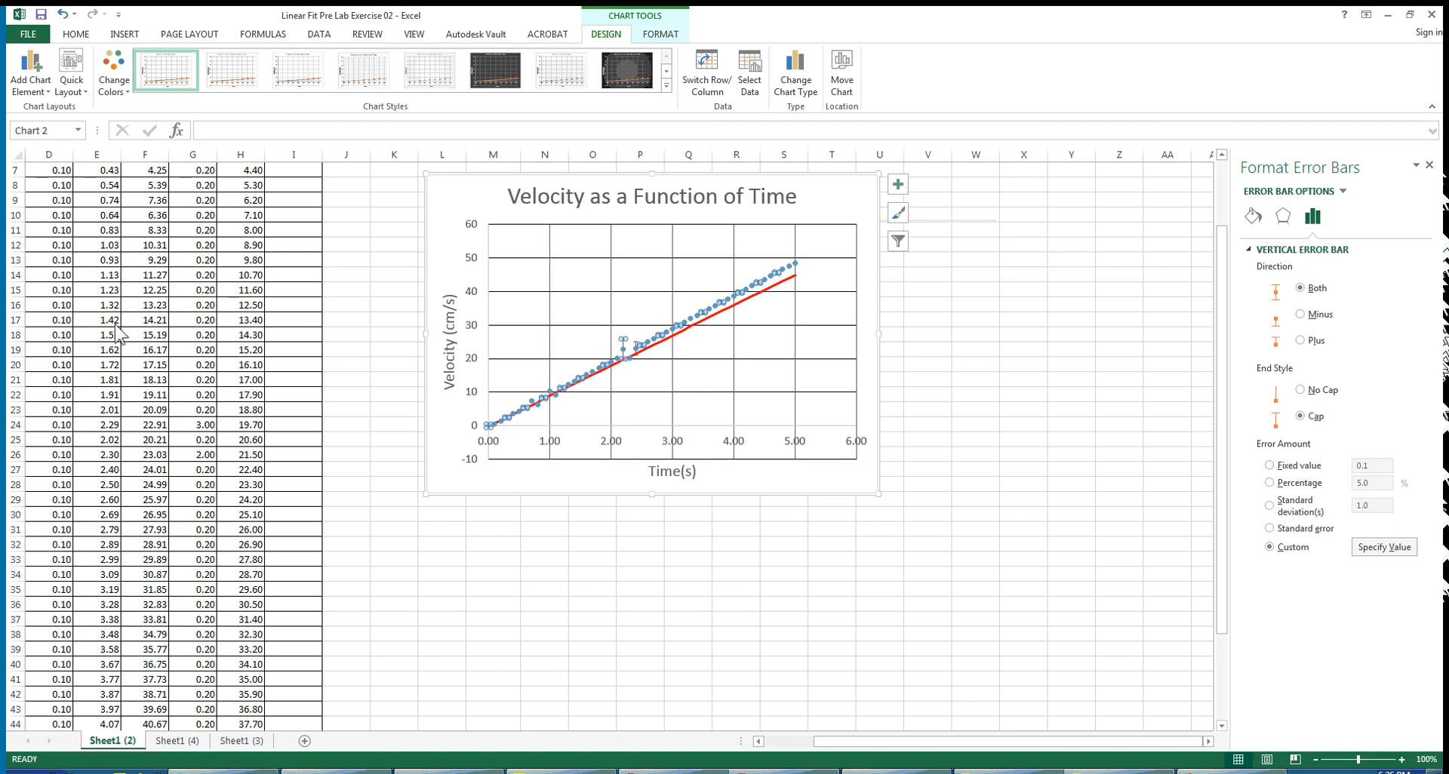
pyautogui.click(64, 323)
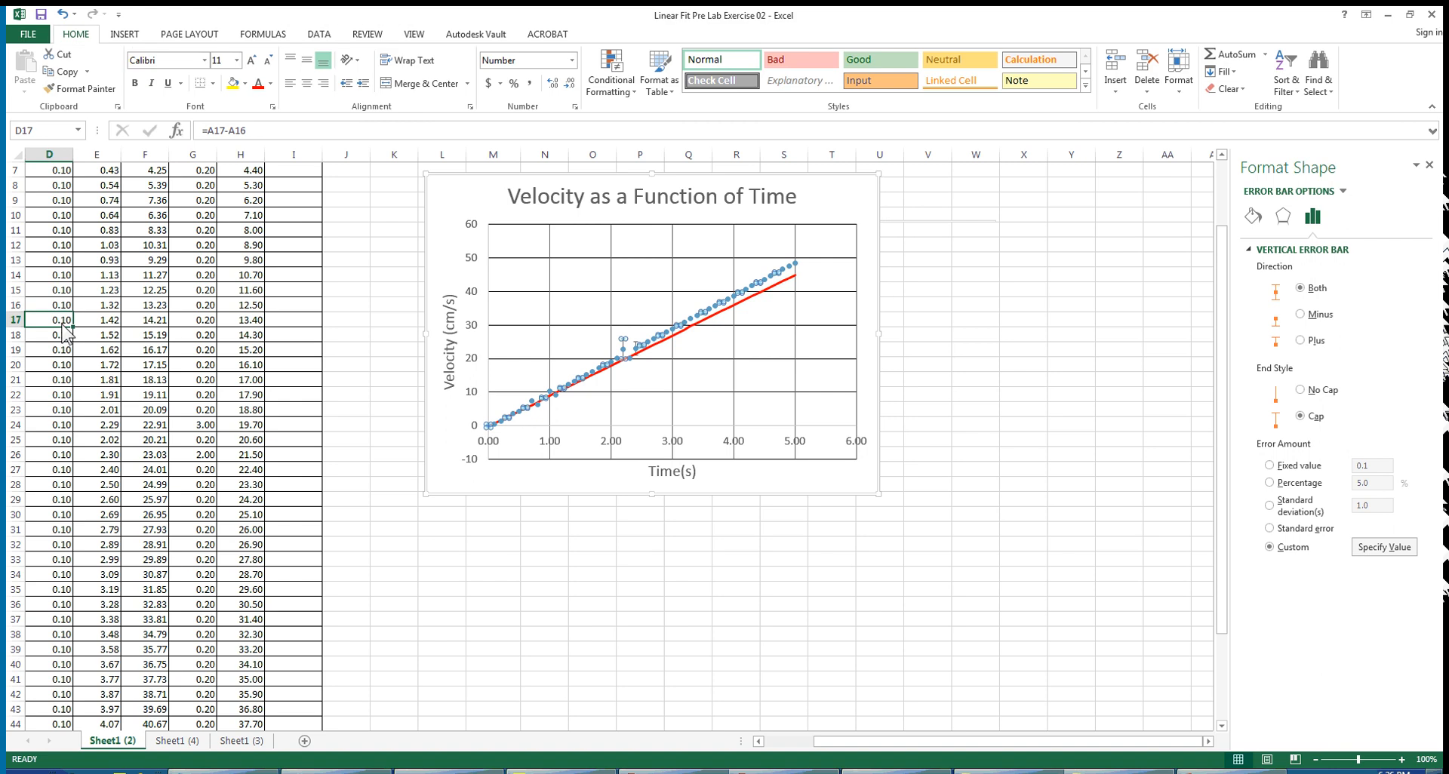
pyautogui.write('5.')
pyautogui.press('Return')
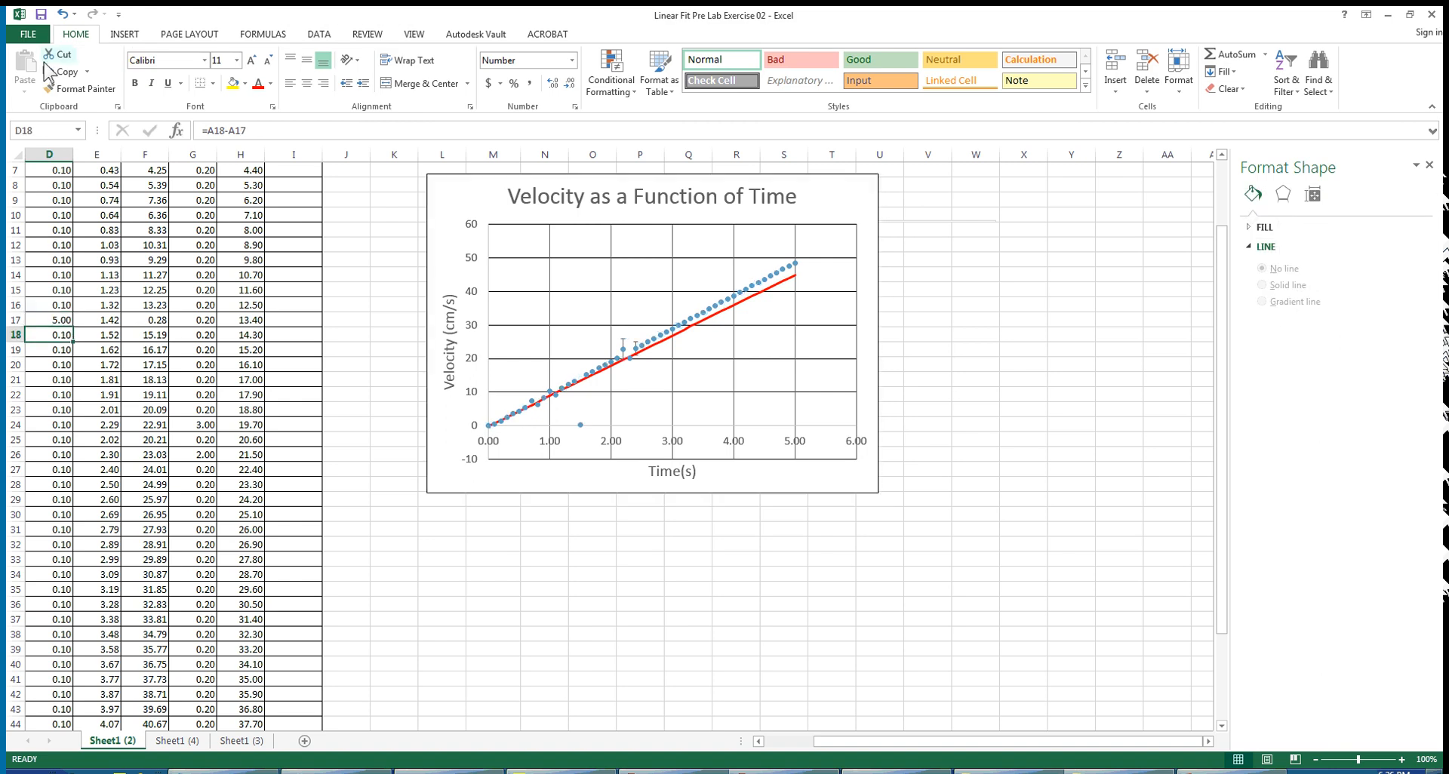
# Undo the test entry in cell D17 of the delta t column.
pyautogui.click(63, 14)
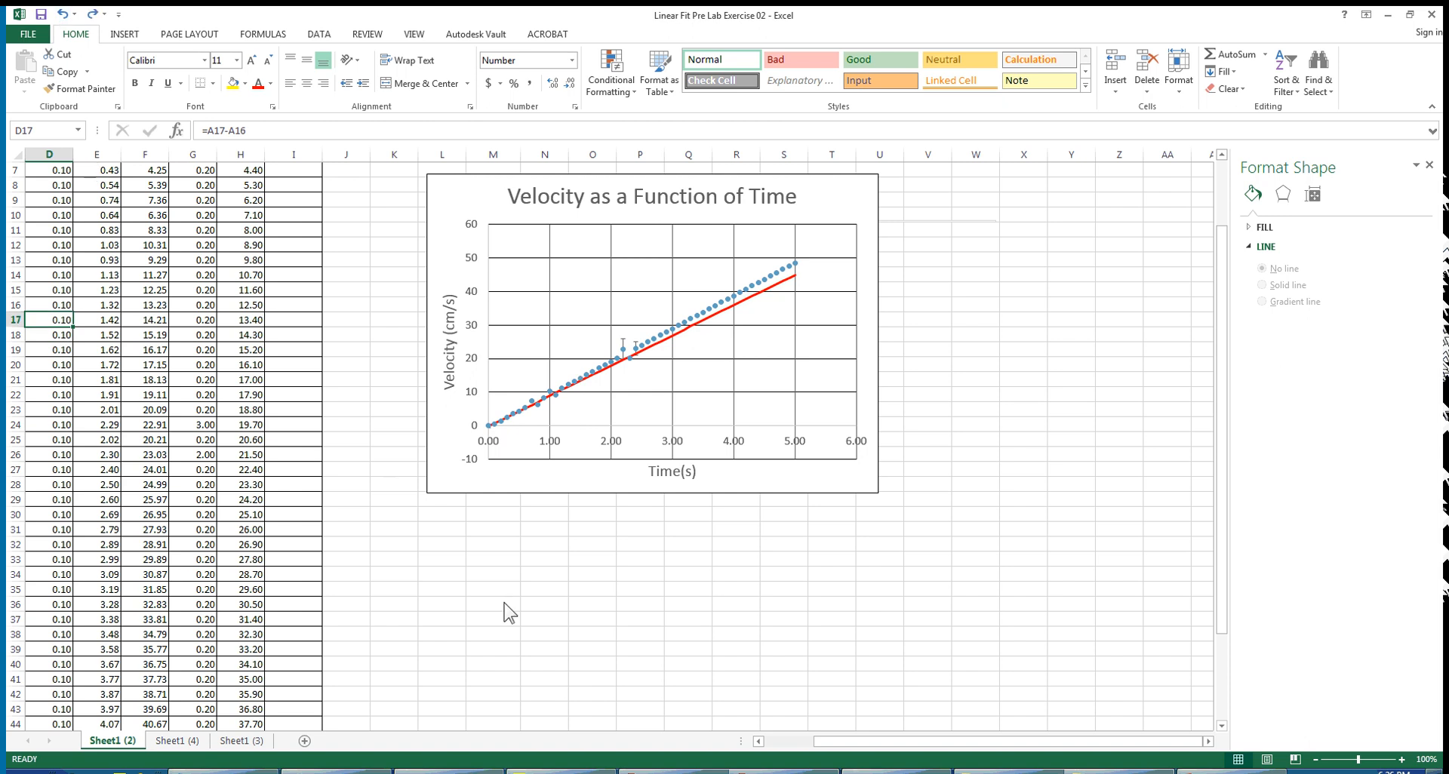
pyautogui.moveTo(825, 744); pyautogui.dragTo(777, 744)
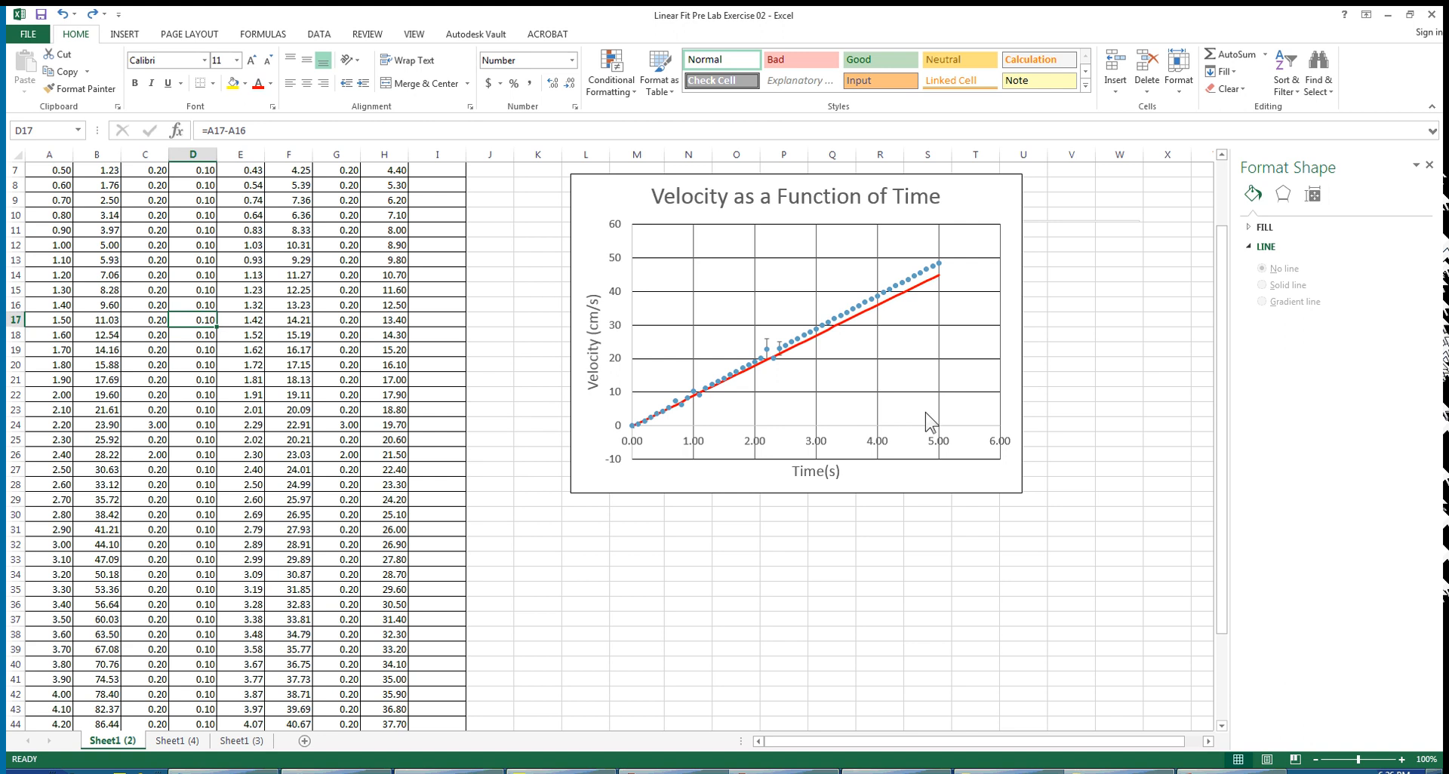
pyautogui.moveTo(1223, 444); pyautogui.dragTo(1222, 356)
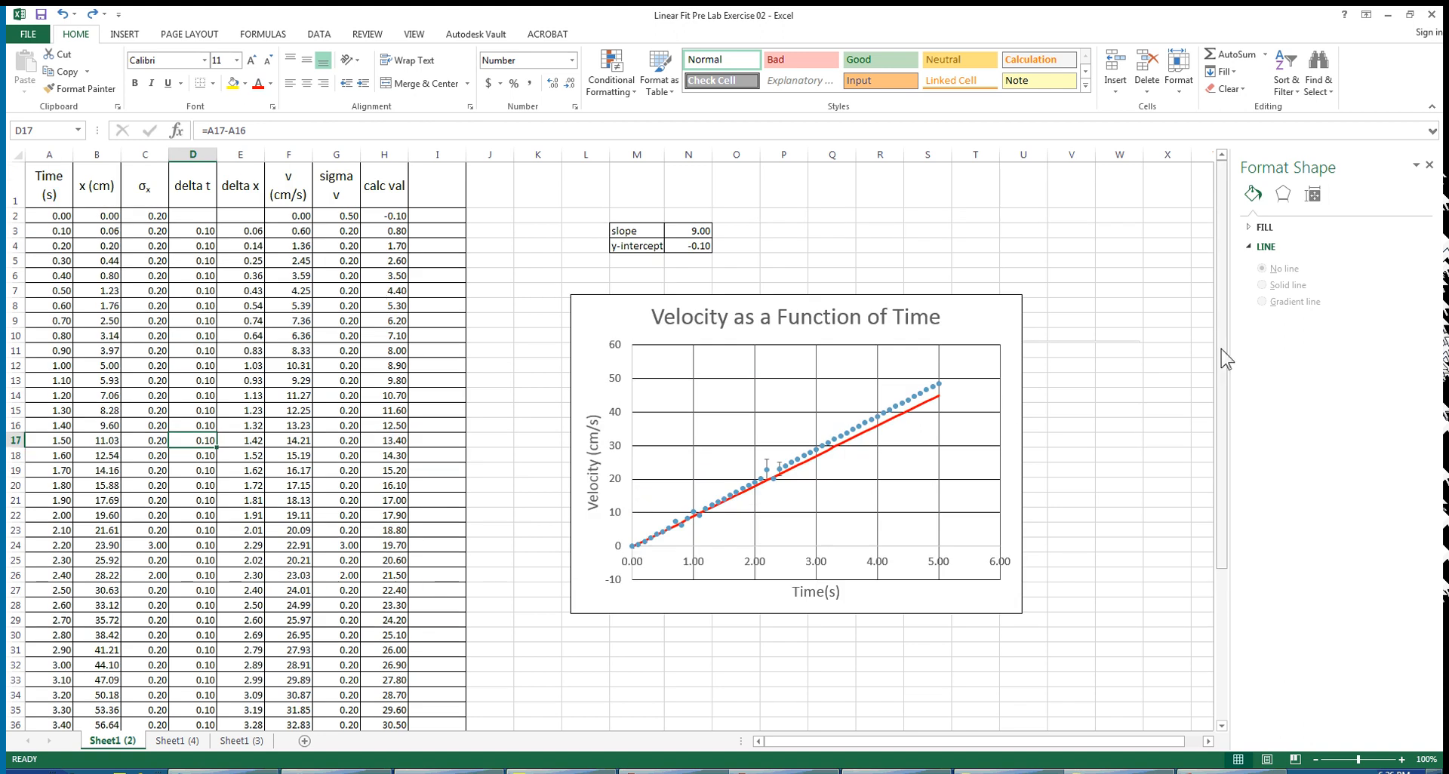
# Test the chart's error bars by entering 5 as the σx uncertainty in cell C17, and undo the entry.
pyautogui.click(157, 444)
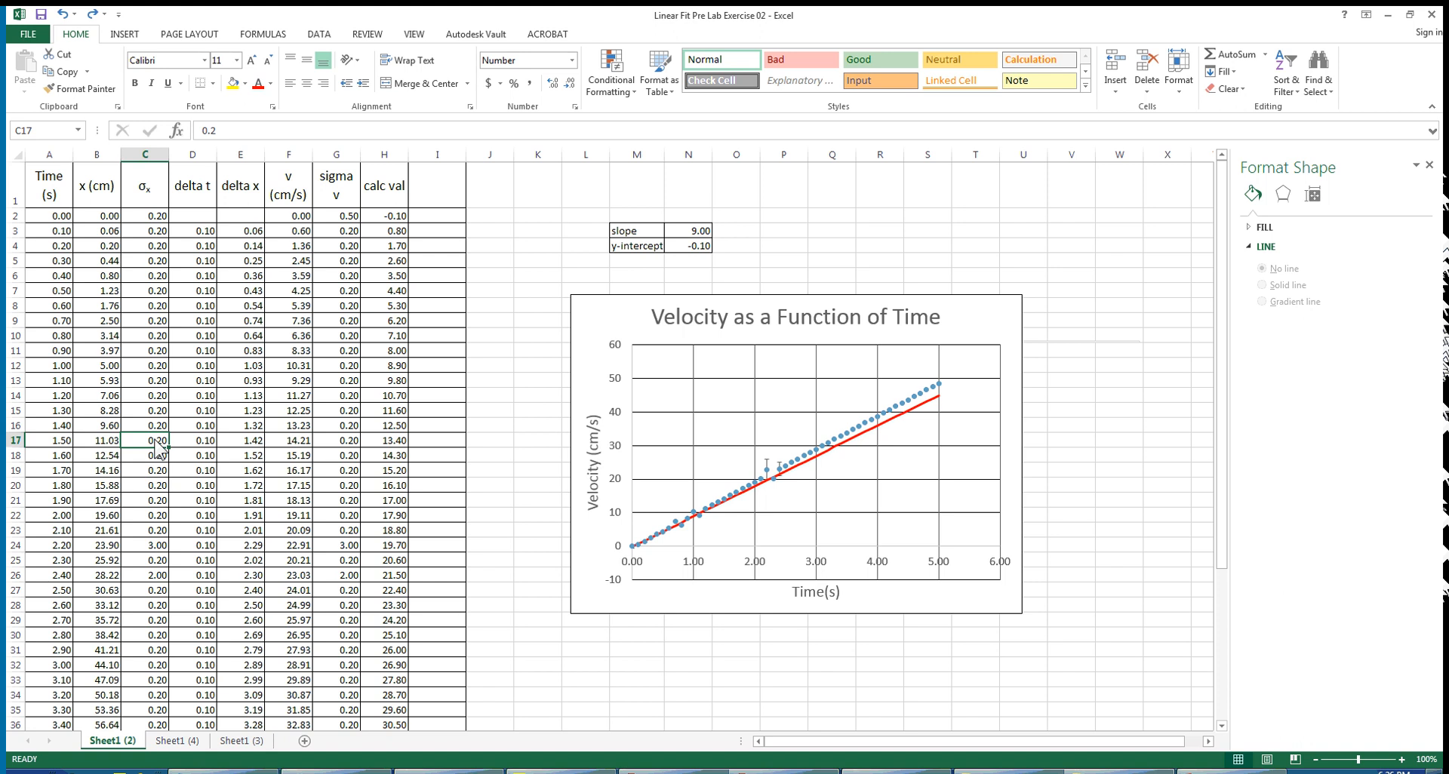
pyautogui.write('5')
pyautogui.press('Return')
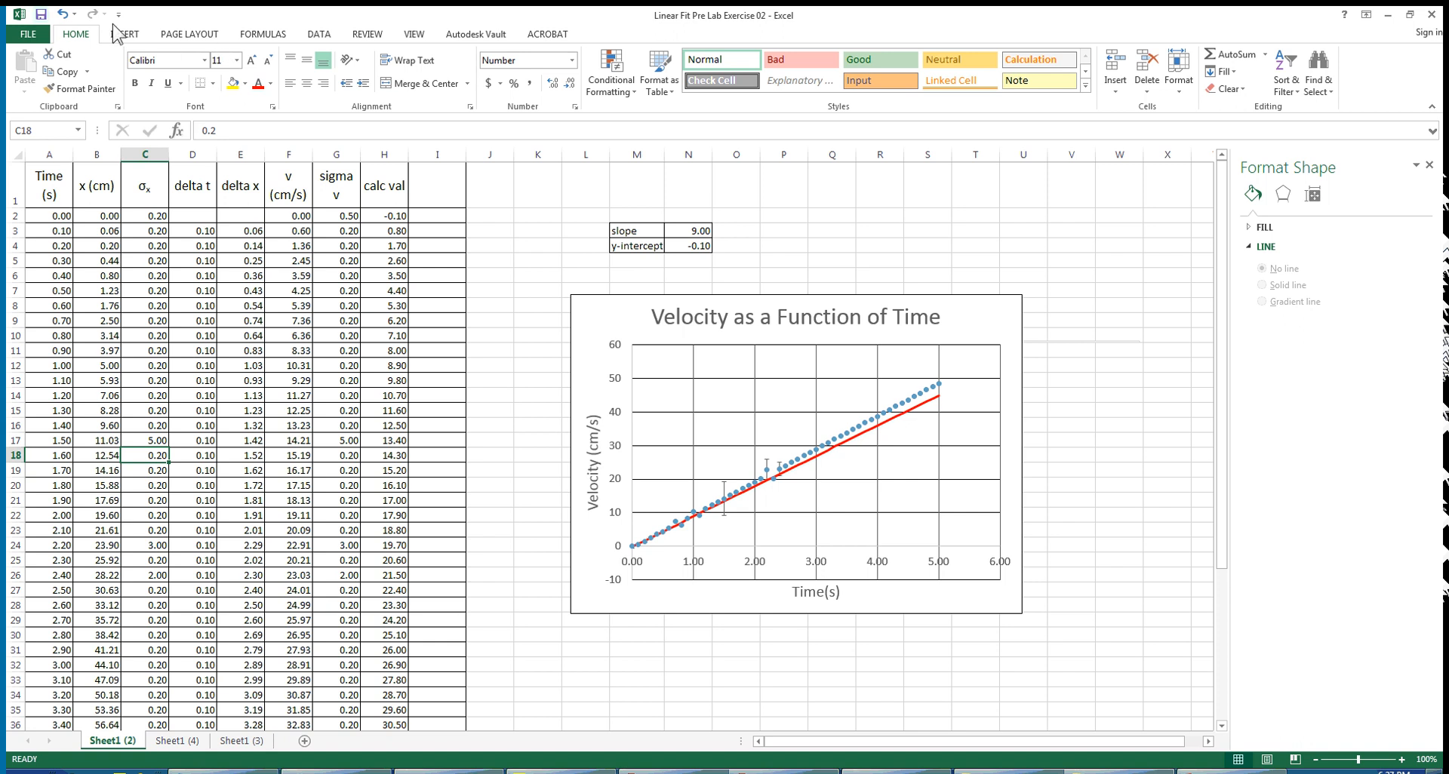
pyautogui.click(65, 14)
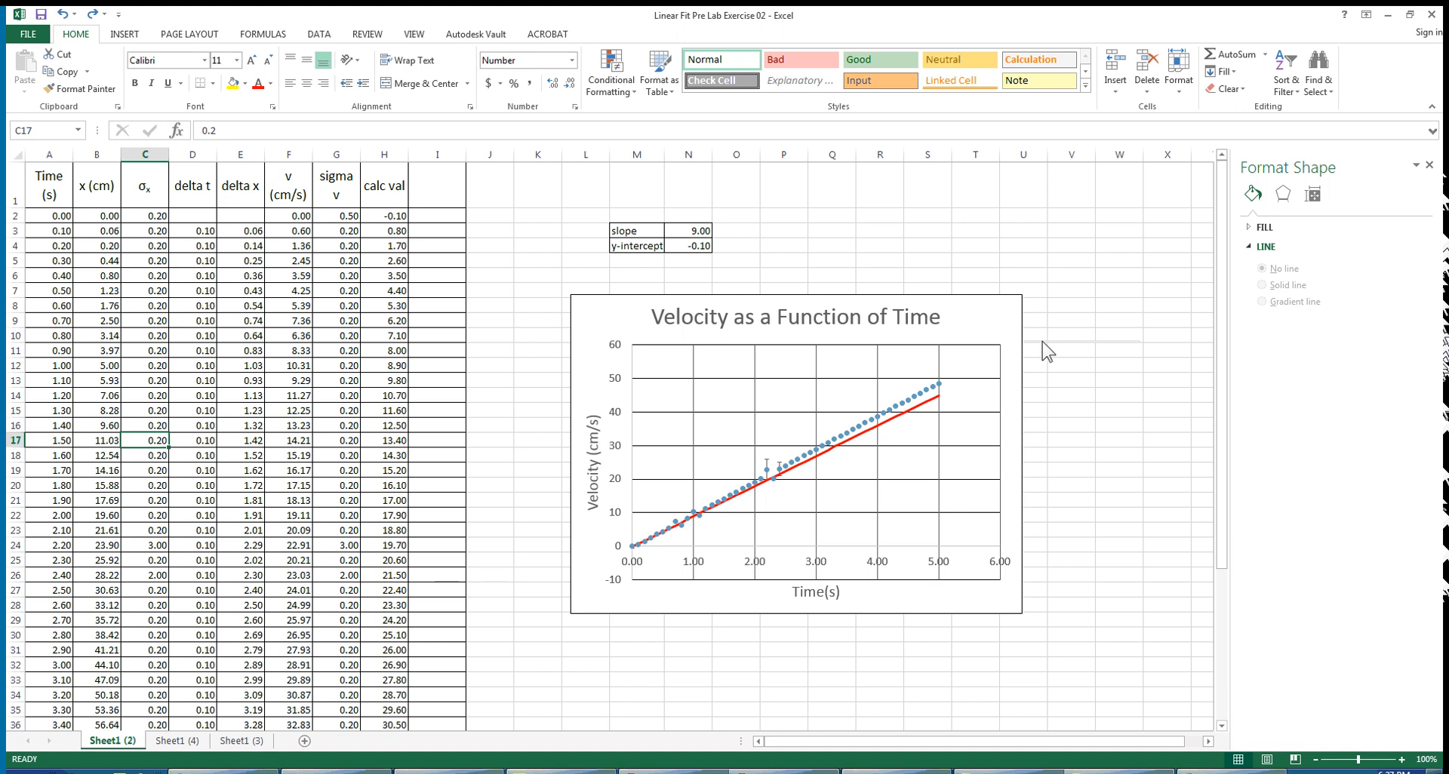
# Try slope values of 10 and 9.5 in cell N3 to bring the fit line closer to the data.
pyautogui.click(694, 232)
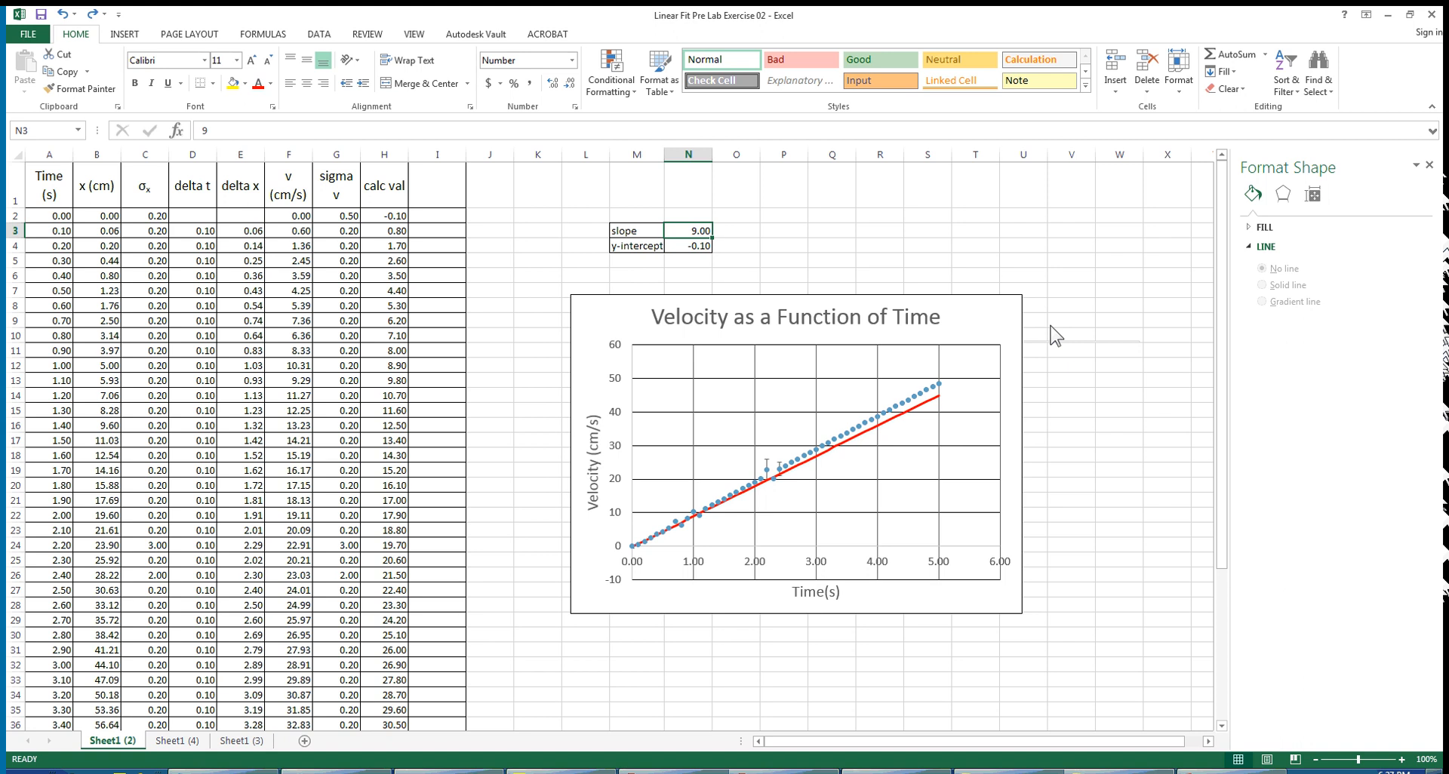
pyautogui.write('10')
pyautogui.press('Return')
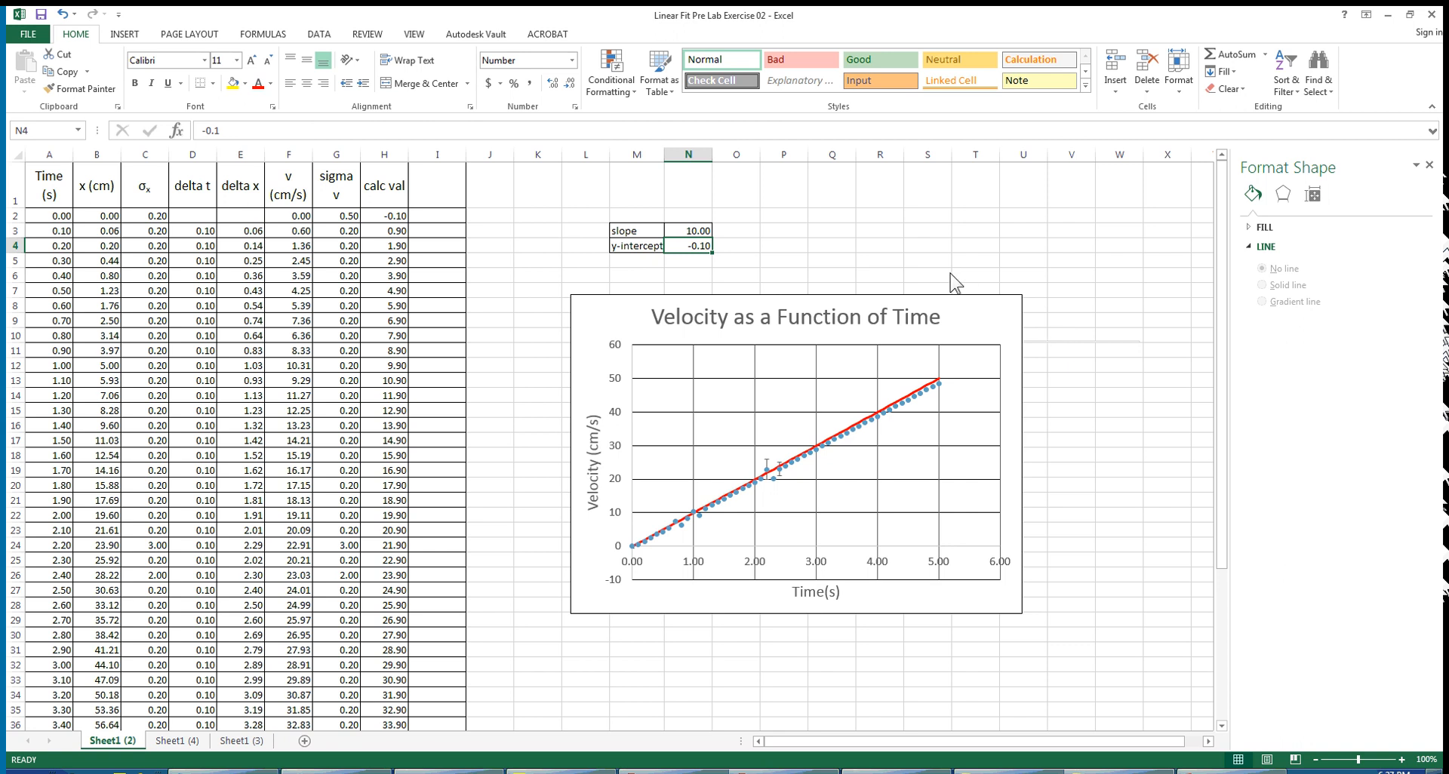
pyautogui.click(696, 231)
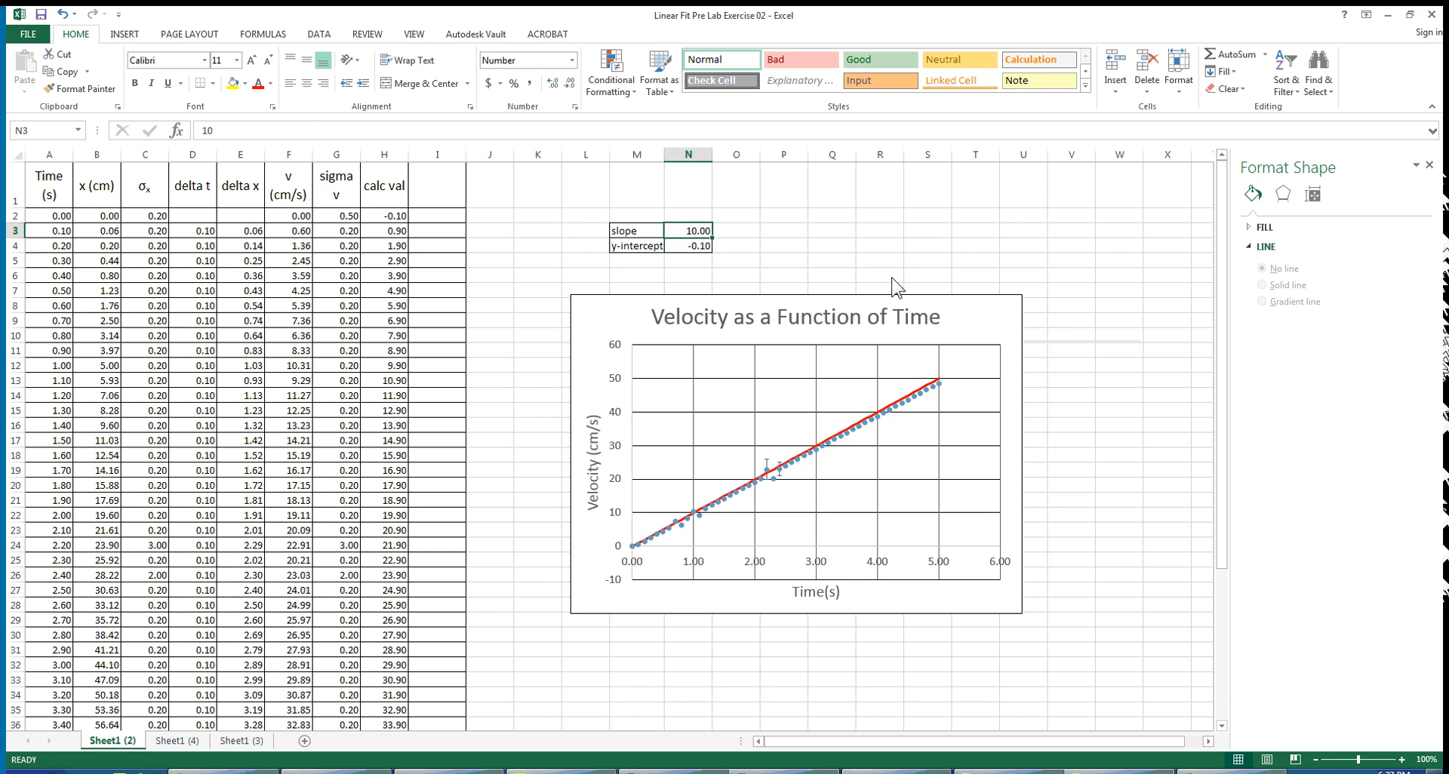
pyautogui.write('9.5')
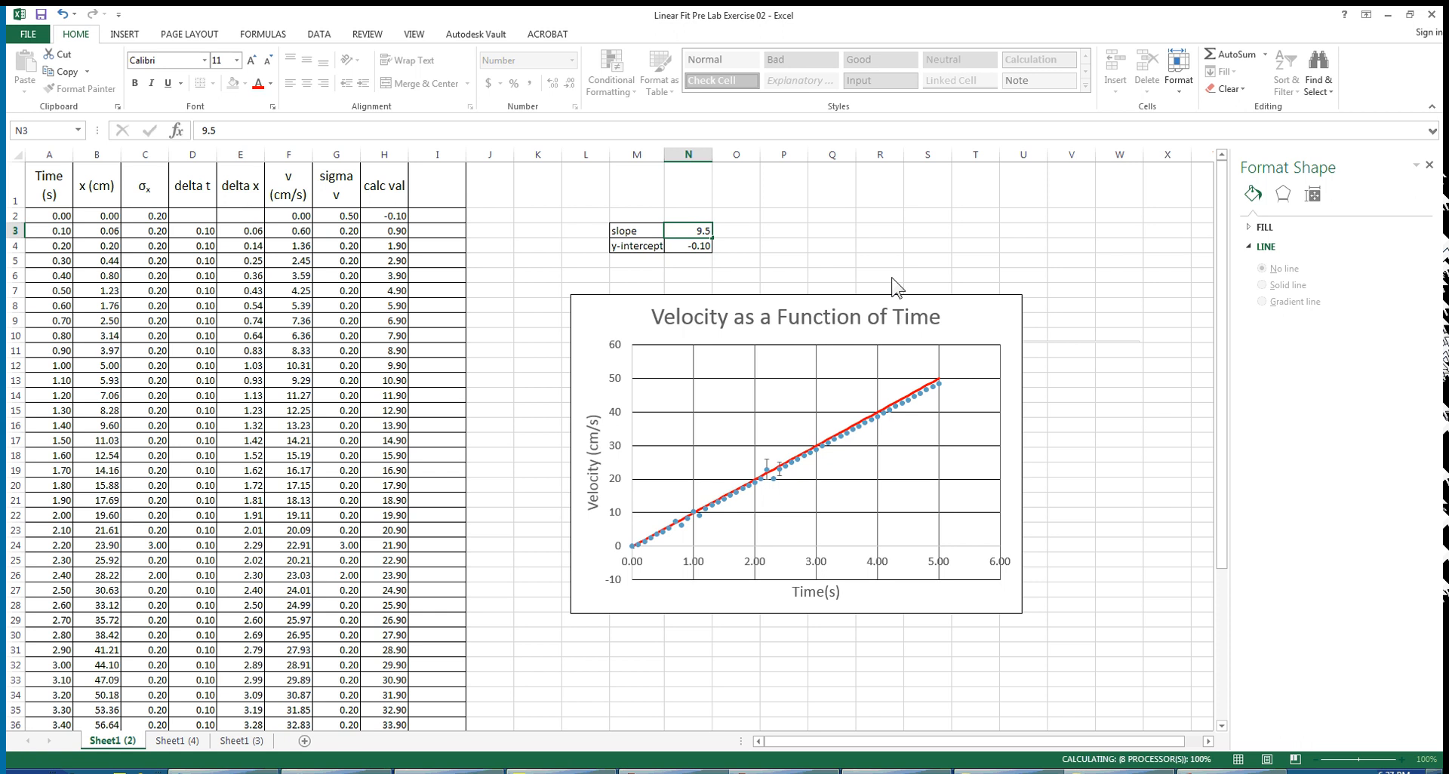
pyautogui.press('Return')
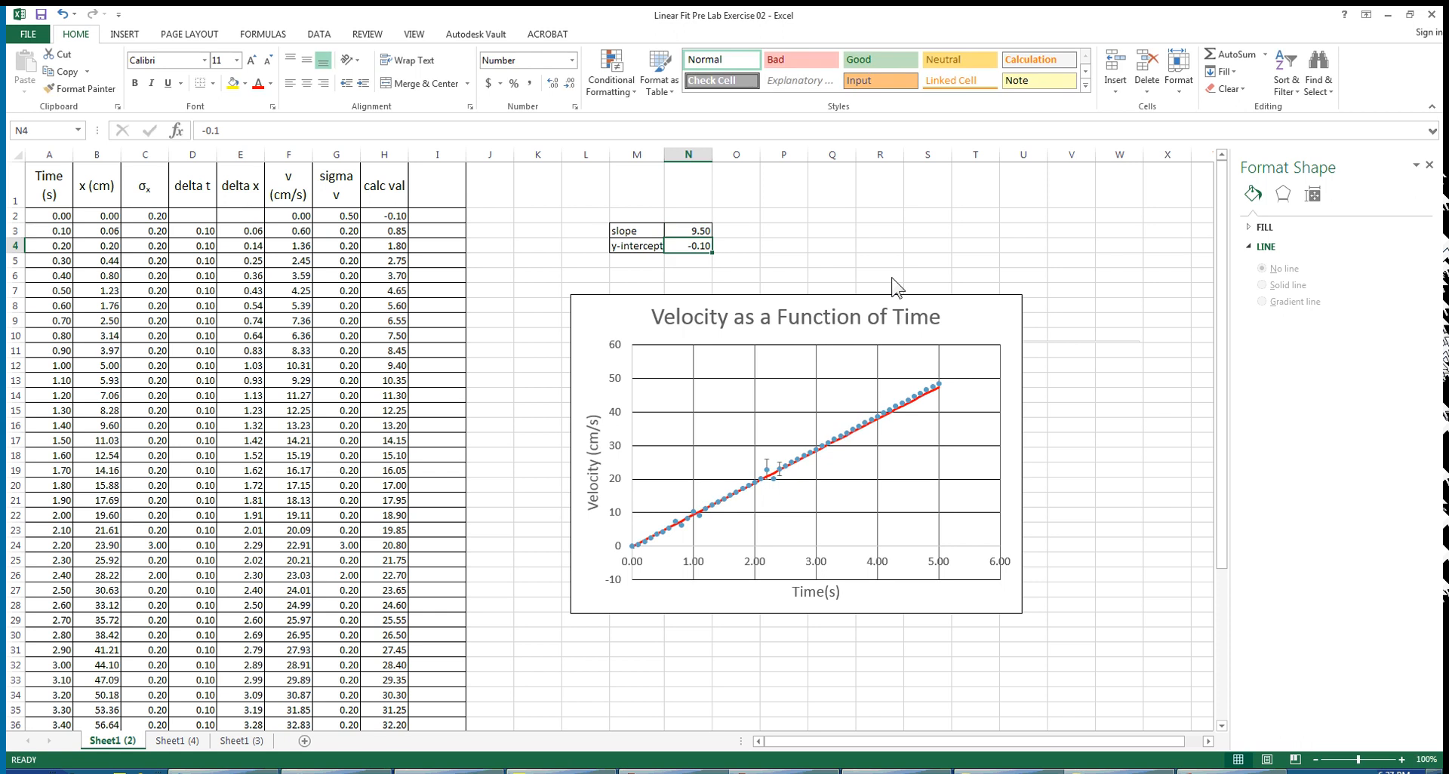
# Set the fit line's slope to 9.6 and its y-intercept to 0.
pyautogui.click(710, 233)
pyautogui.write('9')
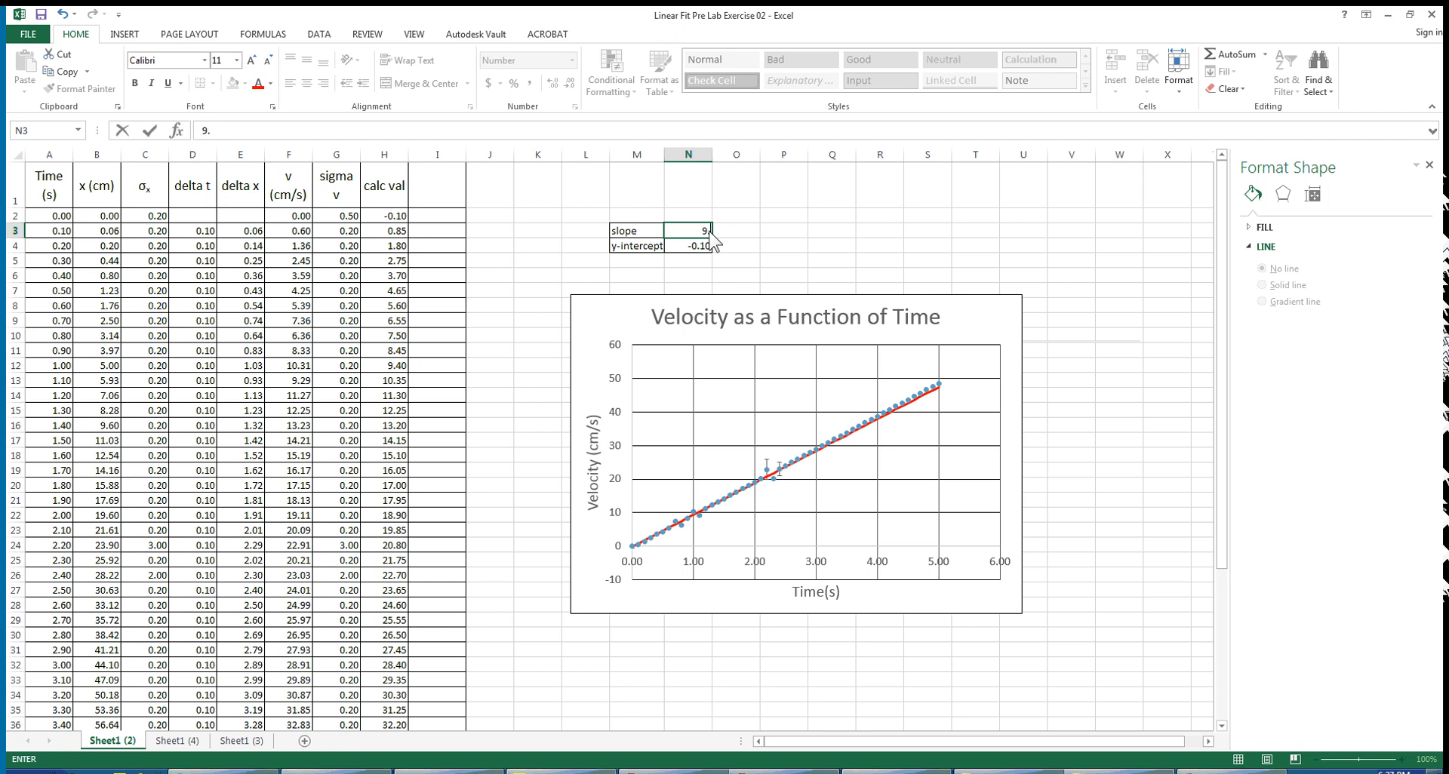
pyautogui.write('.6')
pyautogui.press('Return')
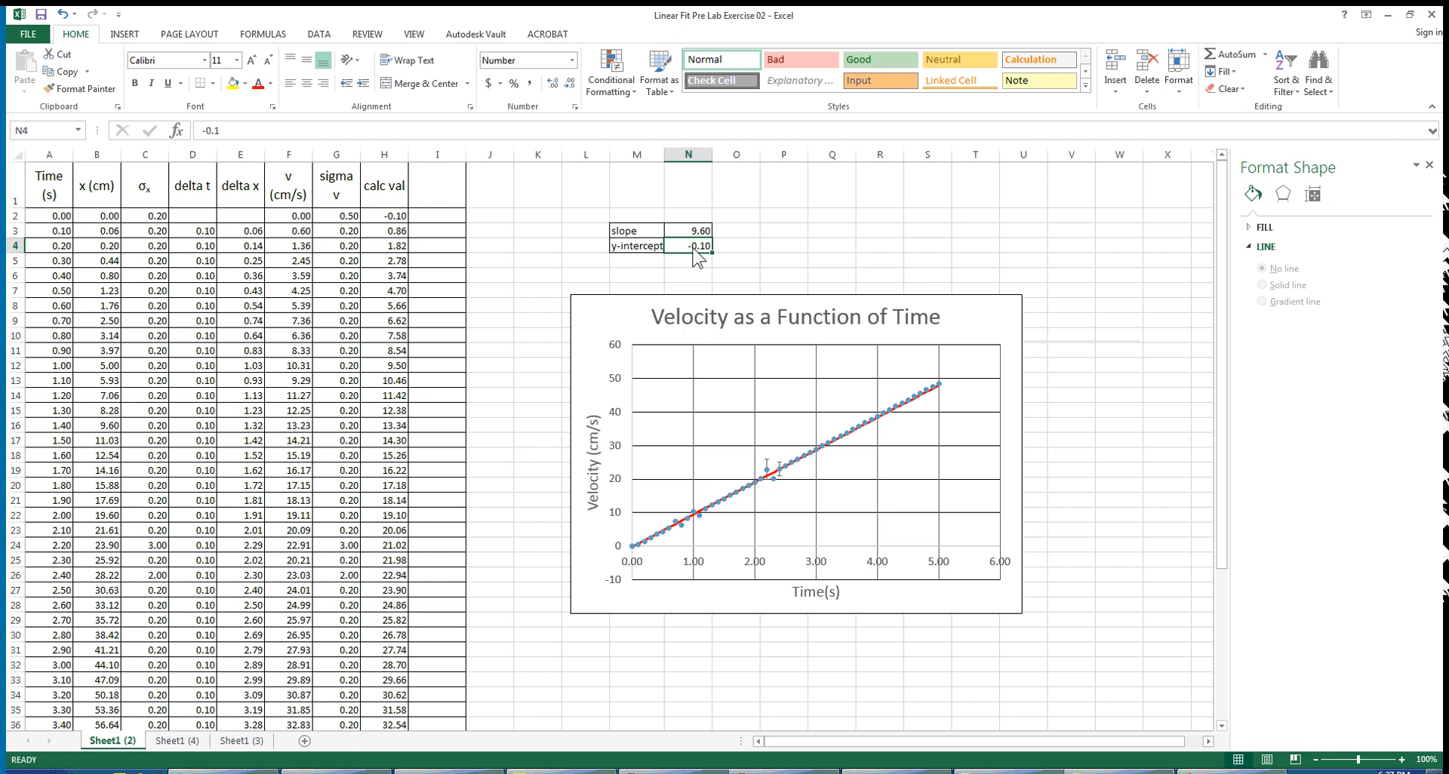
pyautogui.write('0')
pyautogui.press('Return')
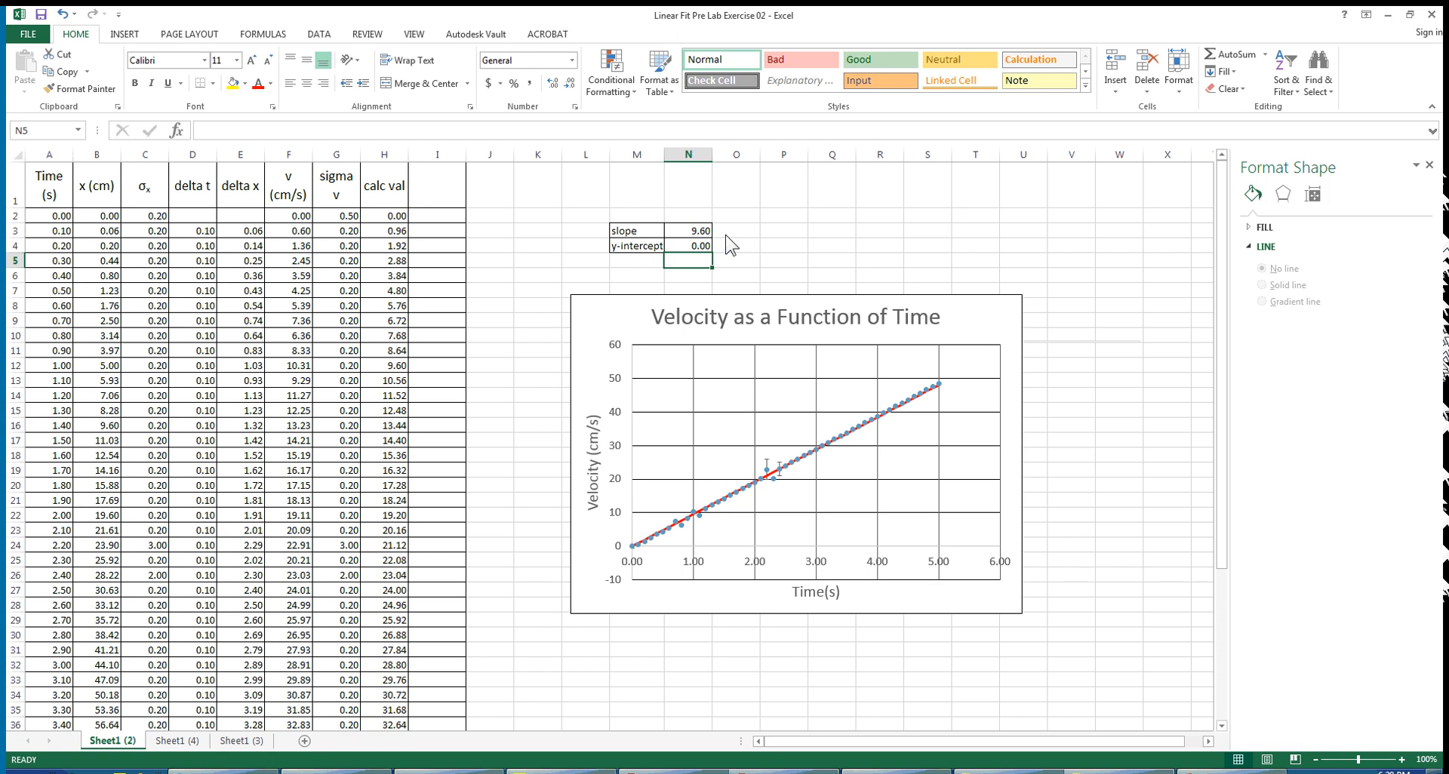
# Look at the smaller data set's fit on Sheet1 (4) for comparison and return to Sheet1 (2).
pyautogui.click(698, 230)
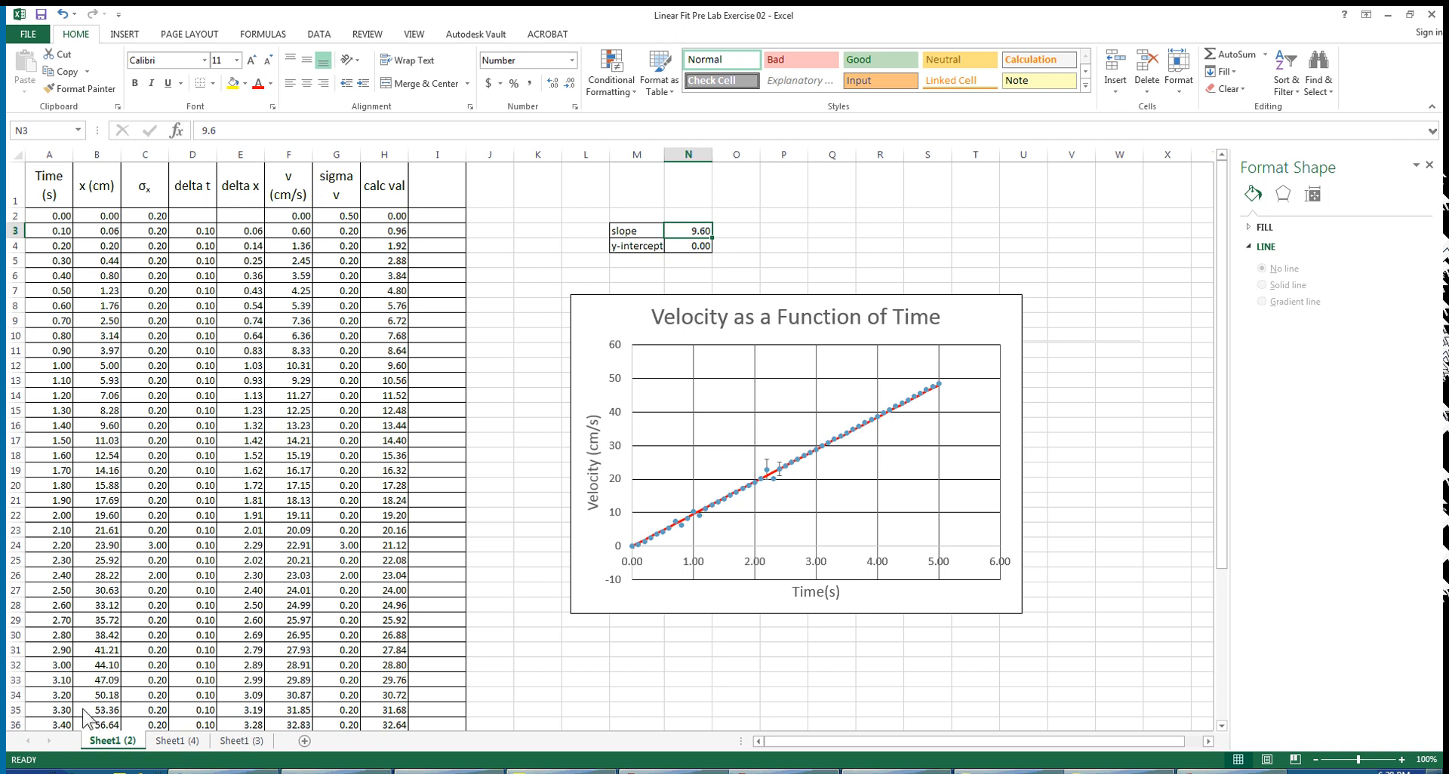
pyautogui.click(175, 741)
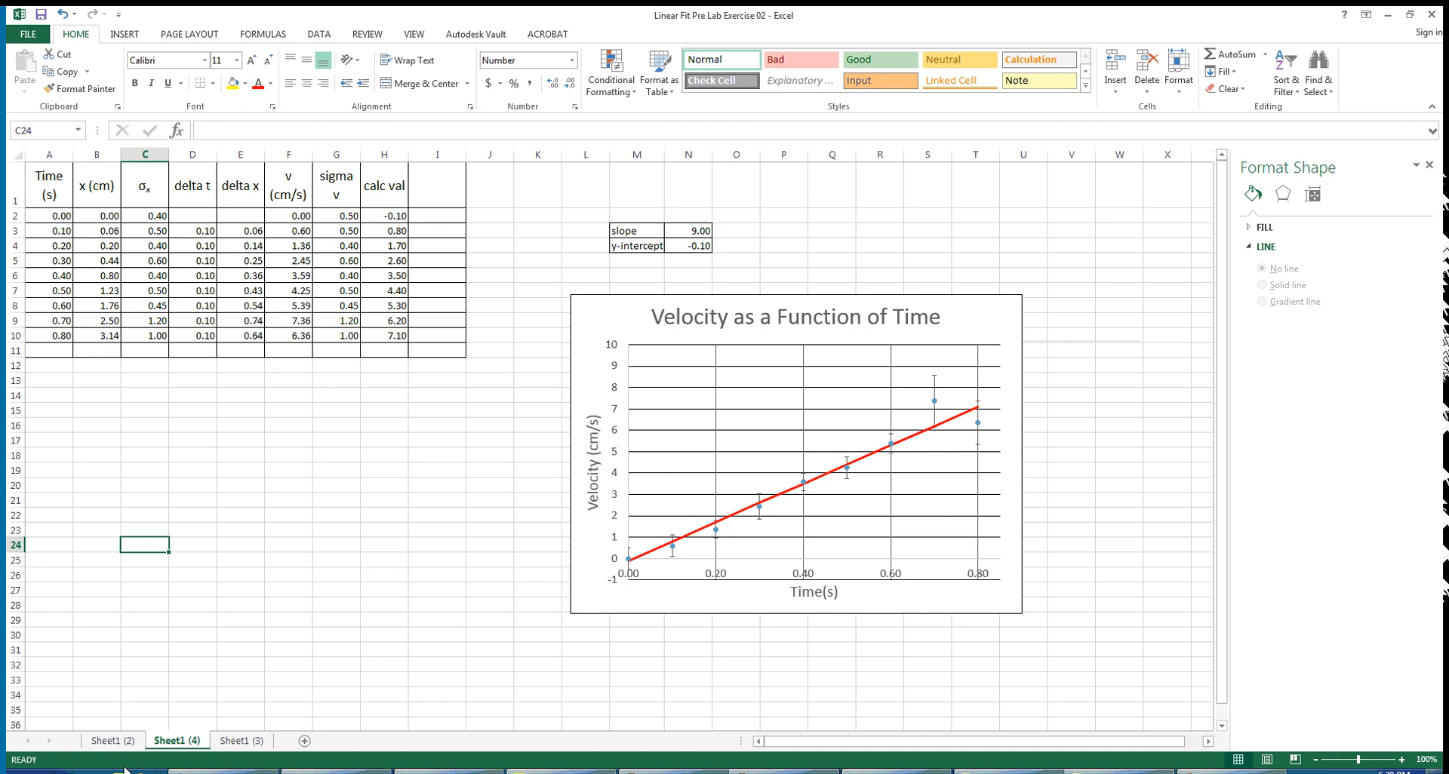
pyautogui.click(113, 741)
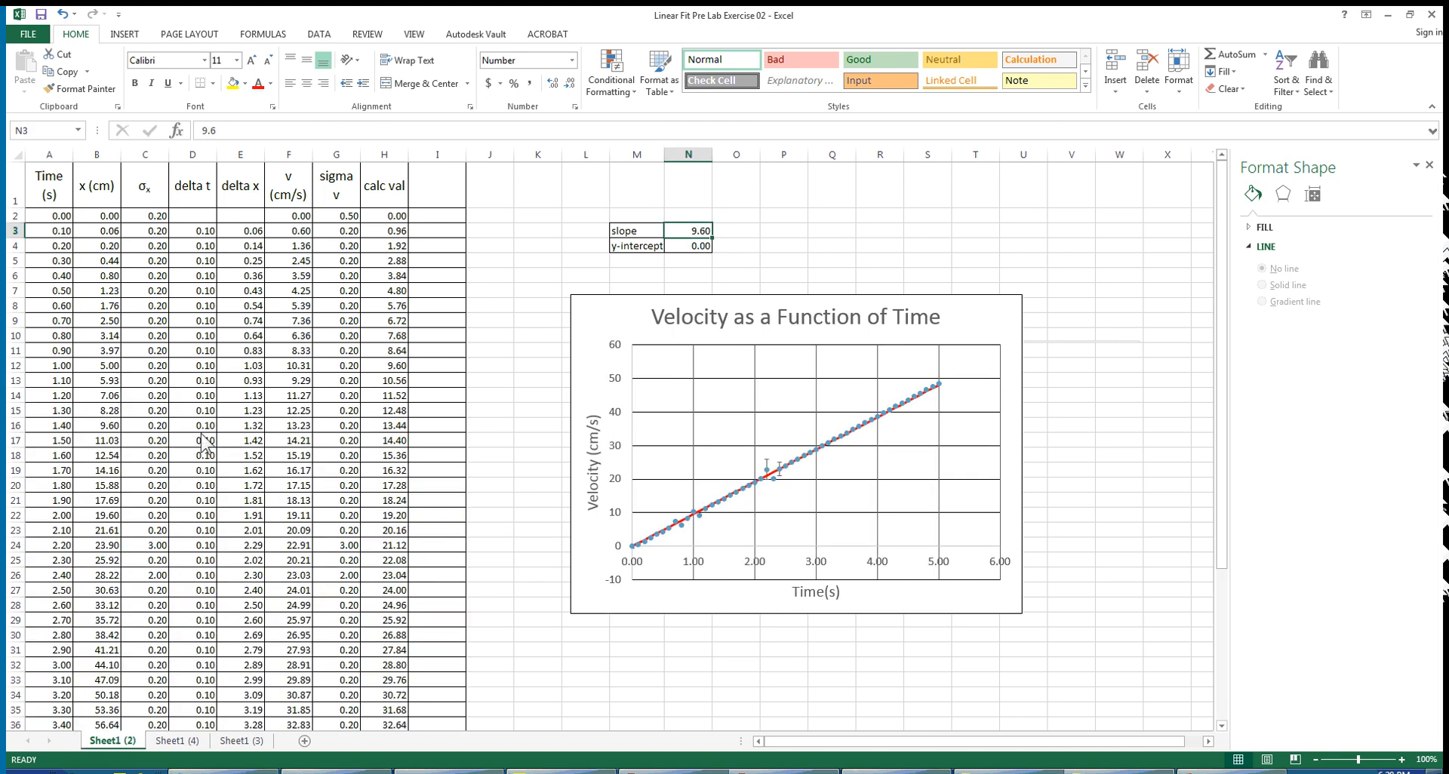